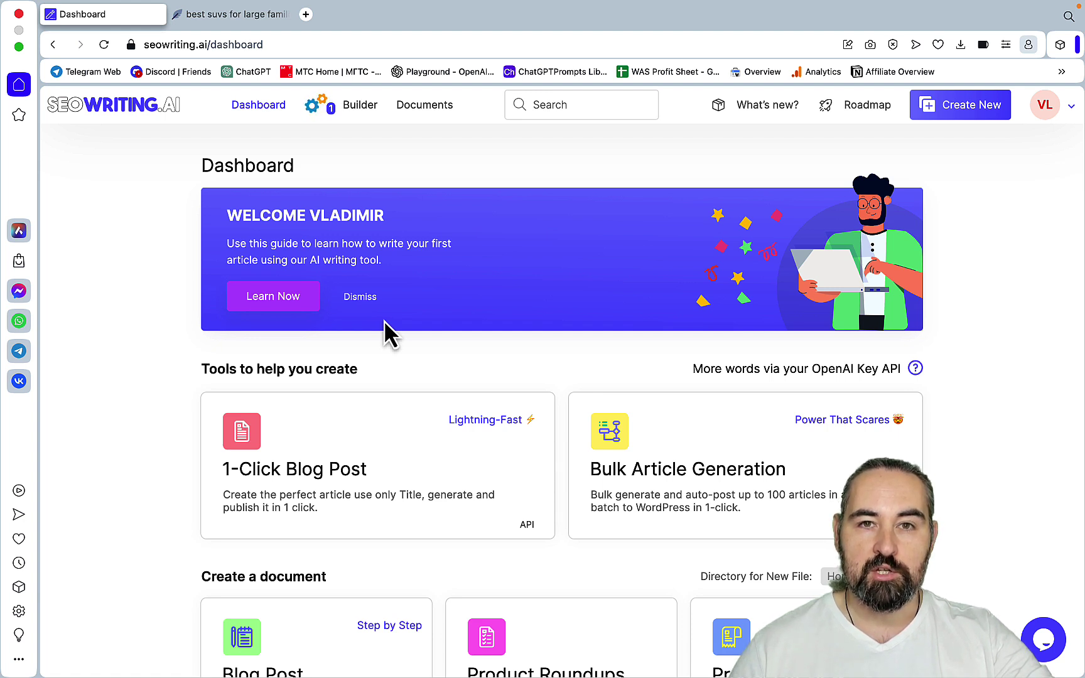
Open the 1-Click Blog Post tool and enter "best suvs for large families 2023" as the main keyword
scroll(395, 283, "down", 2)
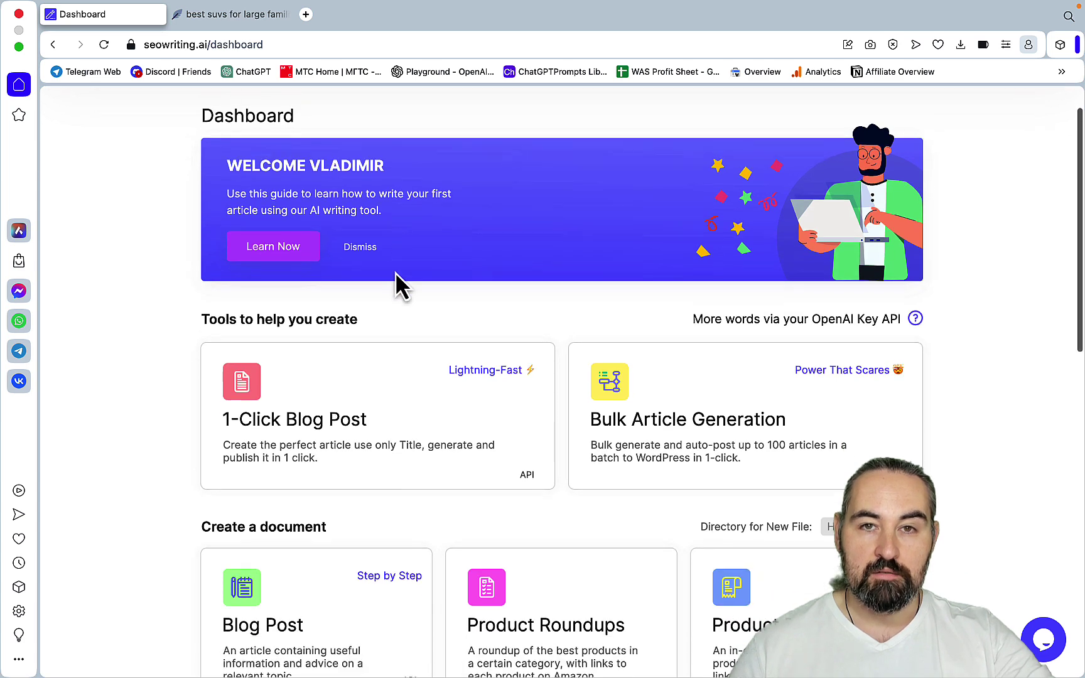
left_click(369, 414)
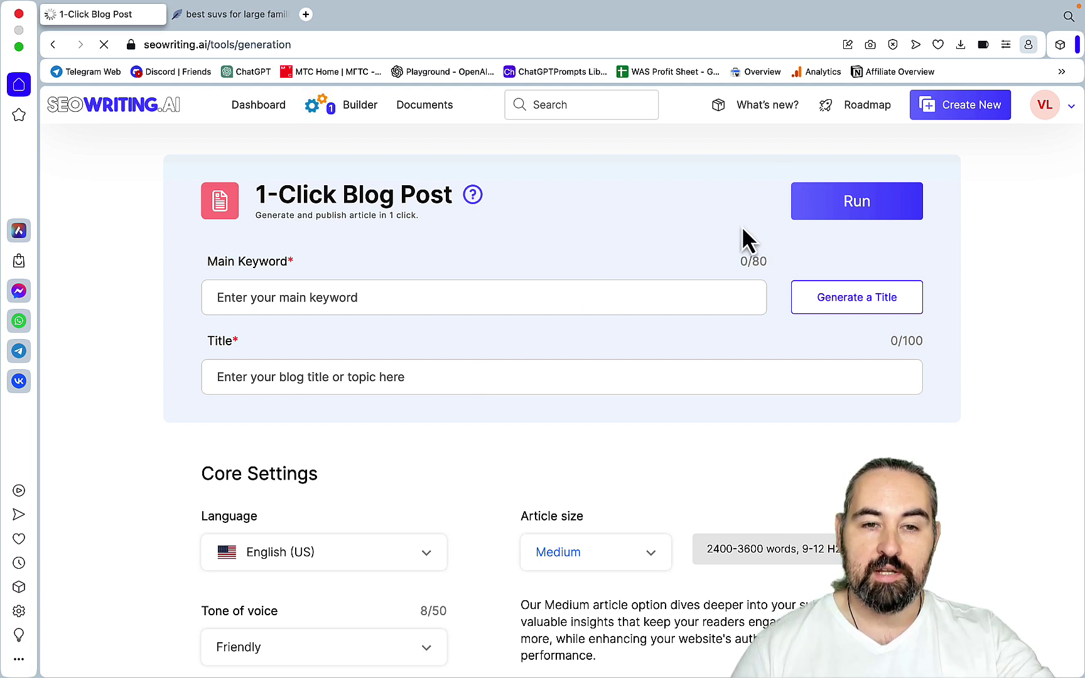
left_click(299, 294)
type("best suvs for large families 2023")
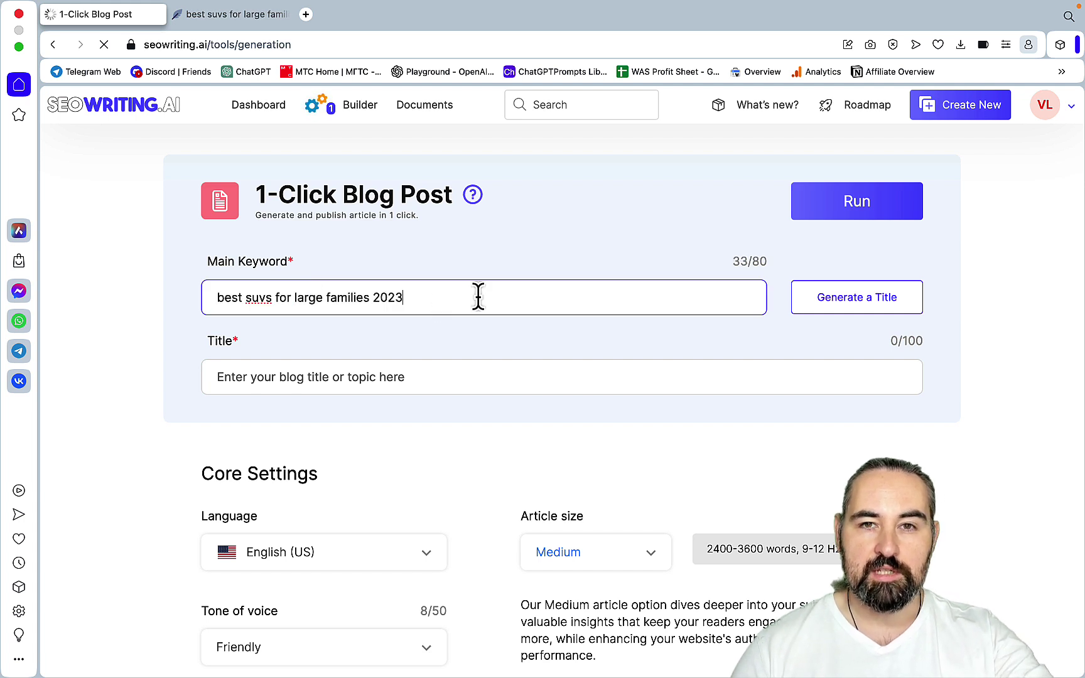
Generate a blog title from the main keyword
left_click_drag(450, 300, 204, 313)
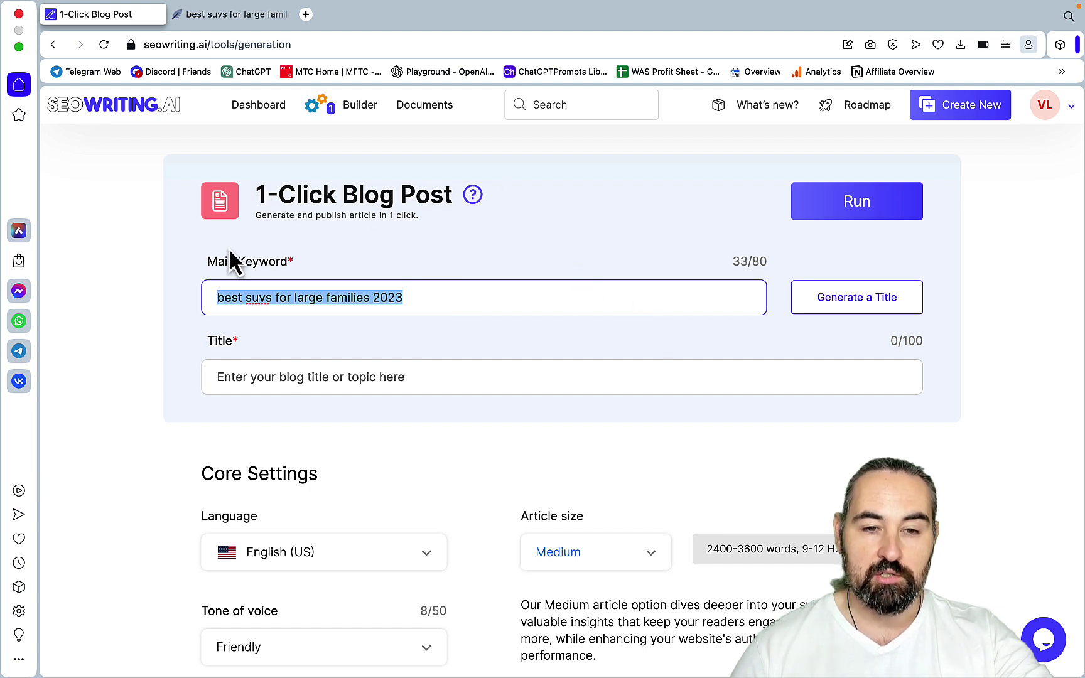
left_click(814, 300)
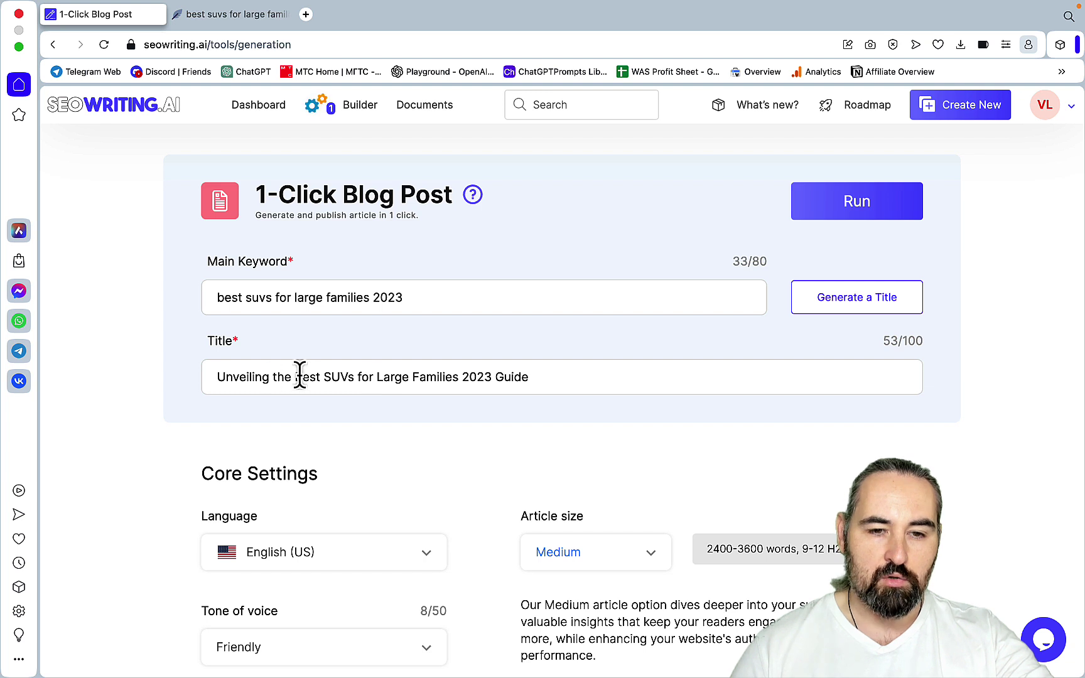
left_click_drag(295, 375, 516, 387)
key("super+a")
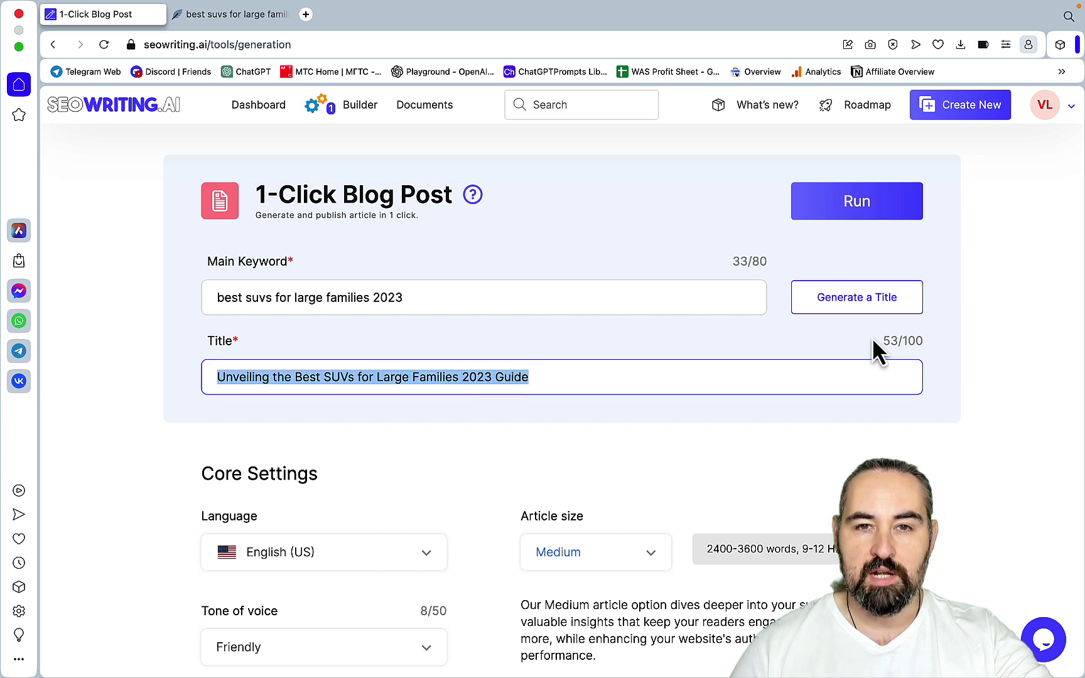
Set the article size to Large and the tone of voice to Professional
scroll(438, 364, "down", 5)
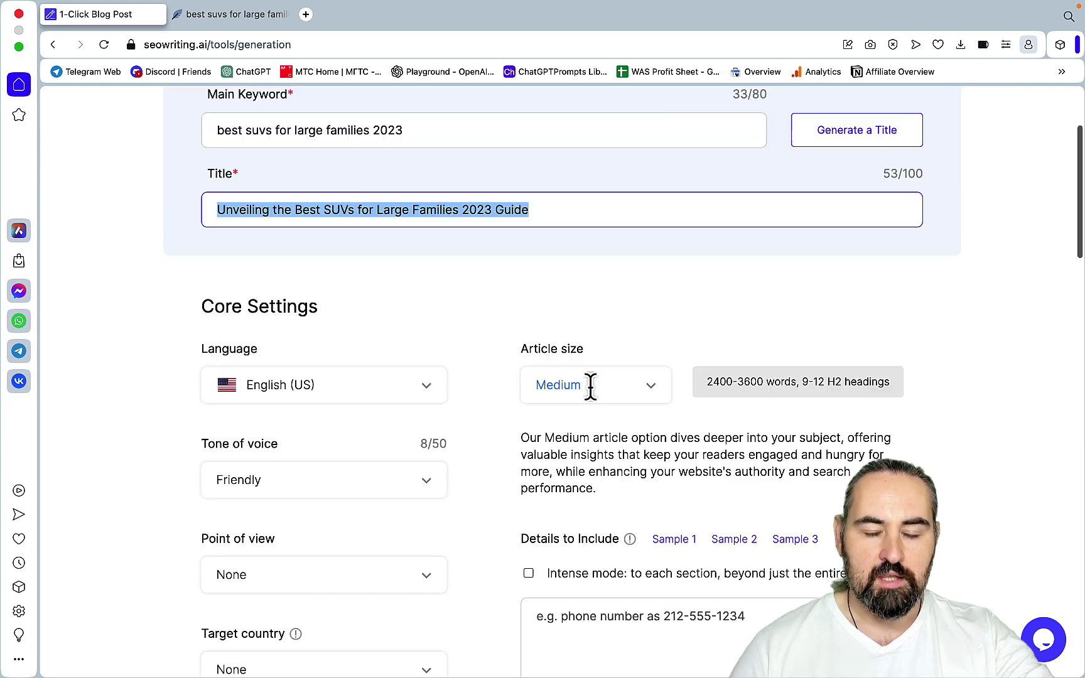
left_click(622, 311)
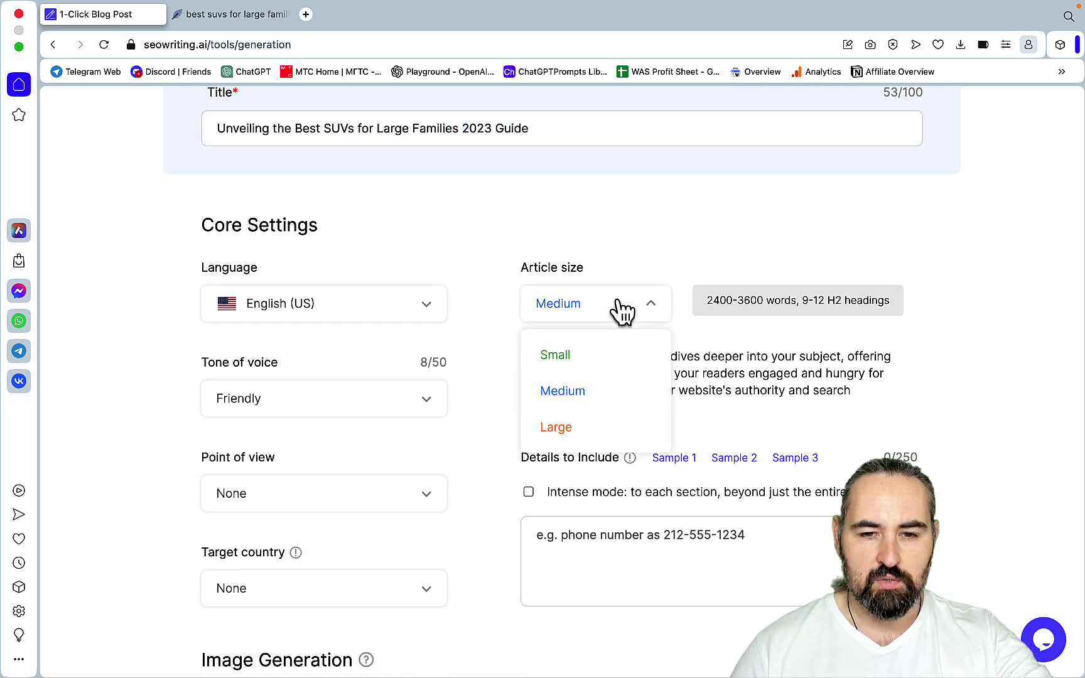
left_click(583, 436)
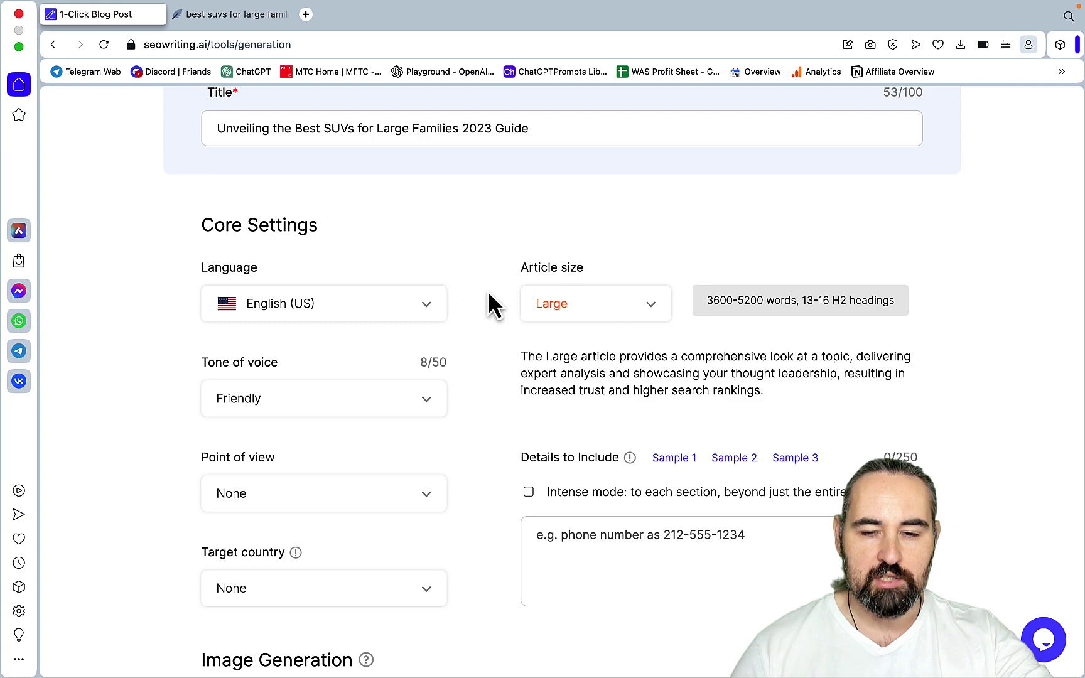
scroll(508, 309, "down", 2)
left_click(431, 316)
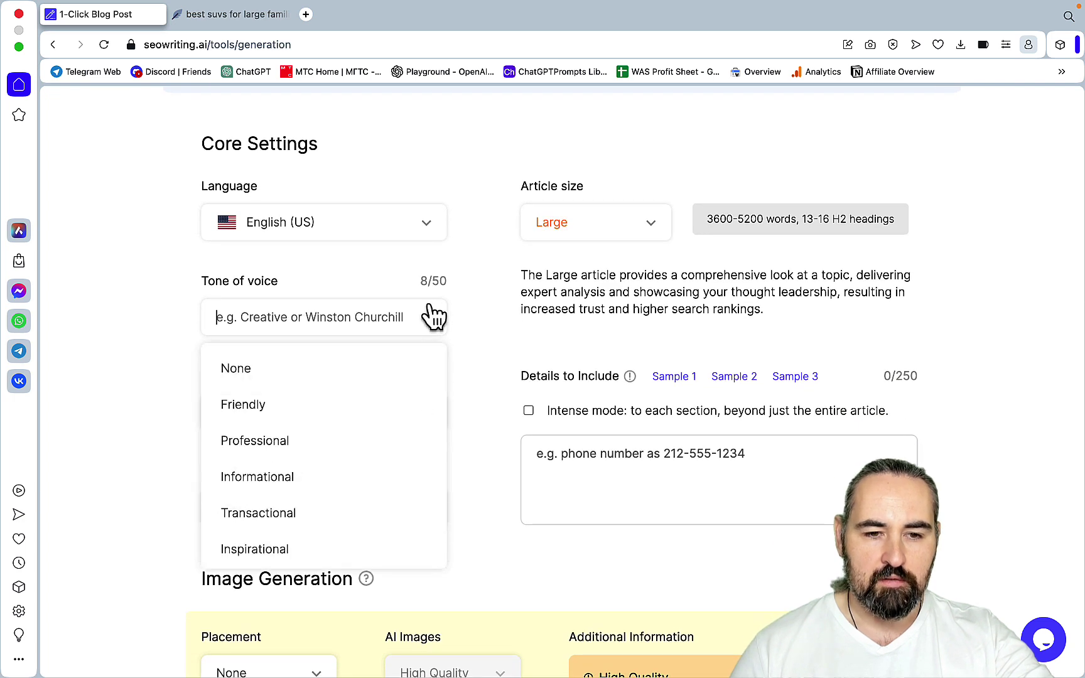
left_click(370, 457)
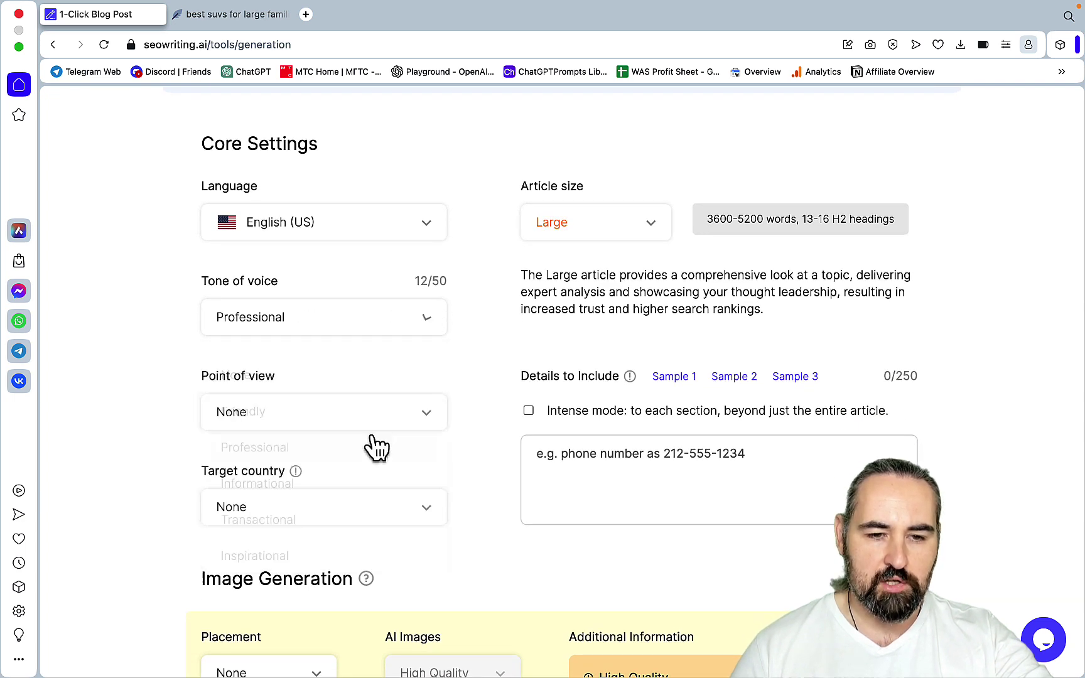
Set the point of view to First person singular and the target country to United States
left_click(422, 425)
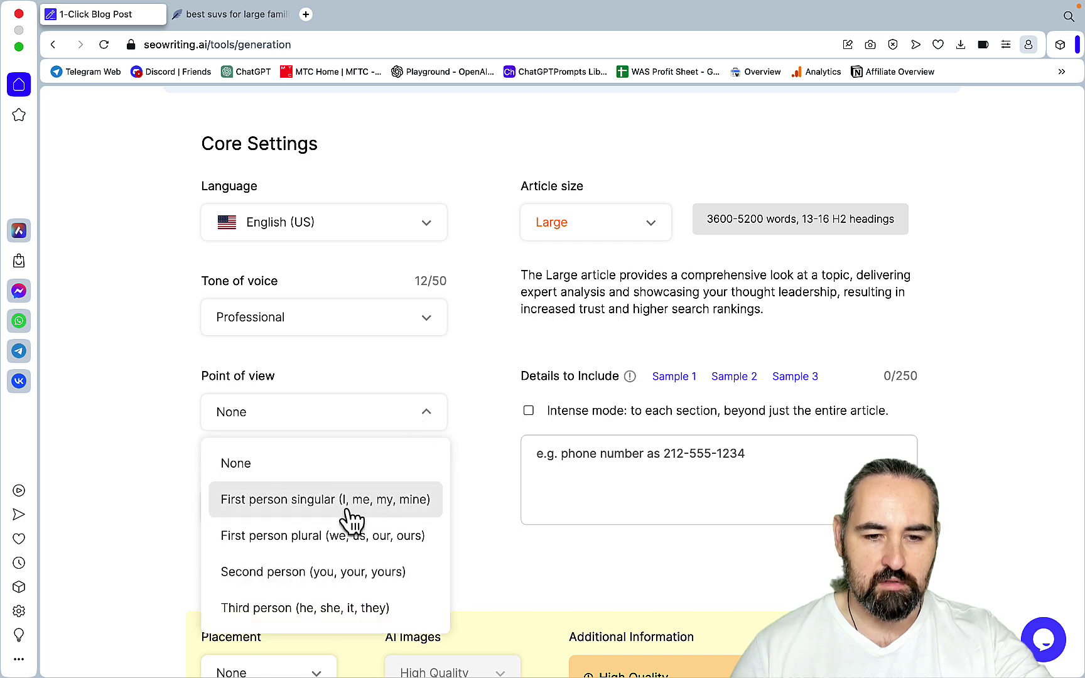
left_click(348, 506)
scroll(419, 448, "down", 3)
left_click(443, 399)
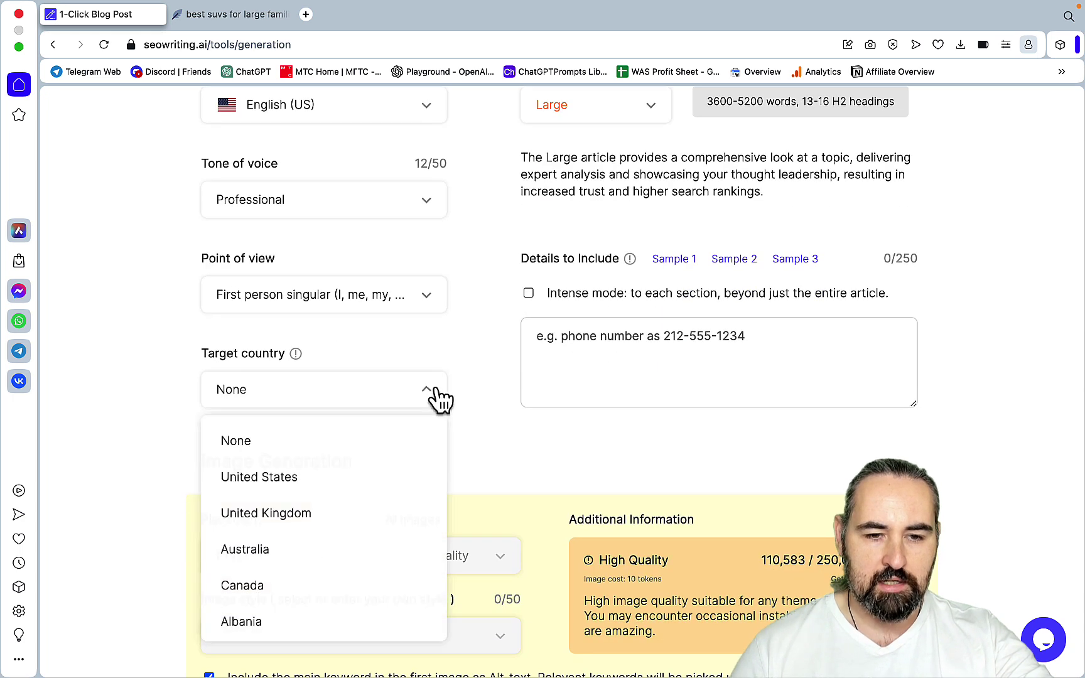
left_click(368, 478)
Set the image placement to In Each Section and check the available AI image quality options
scroll(468, 382, "down", 2)
scroll(468, 382, "down", 2)
left_click(327, 407)
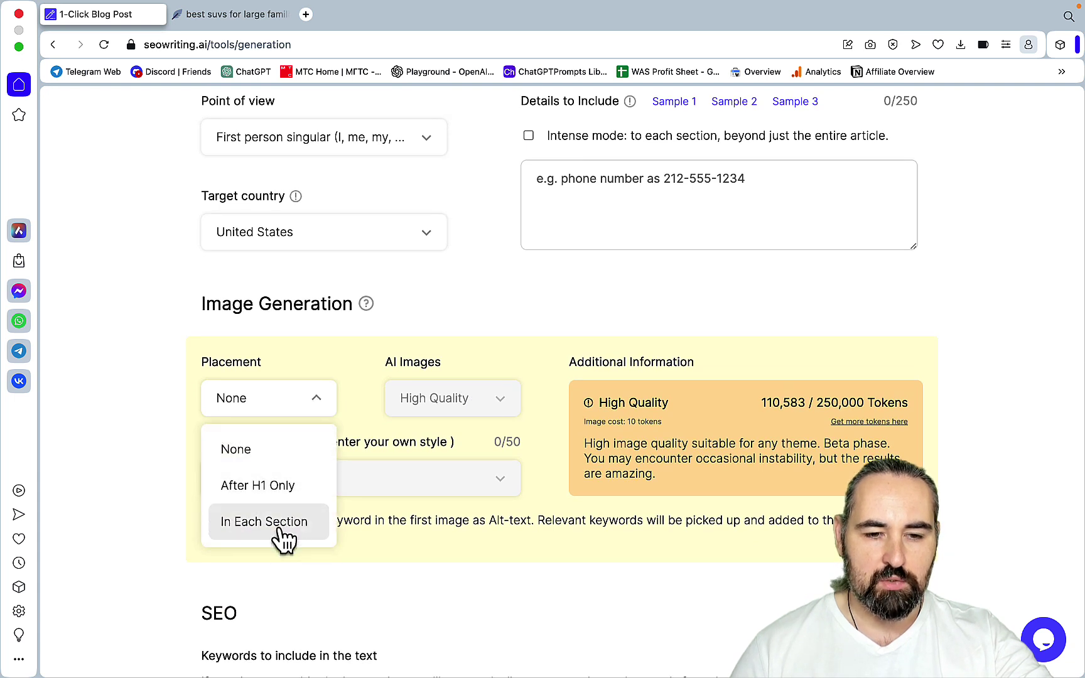
left_click(281, 528)
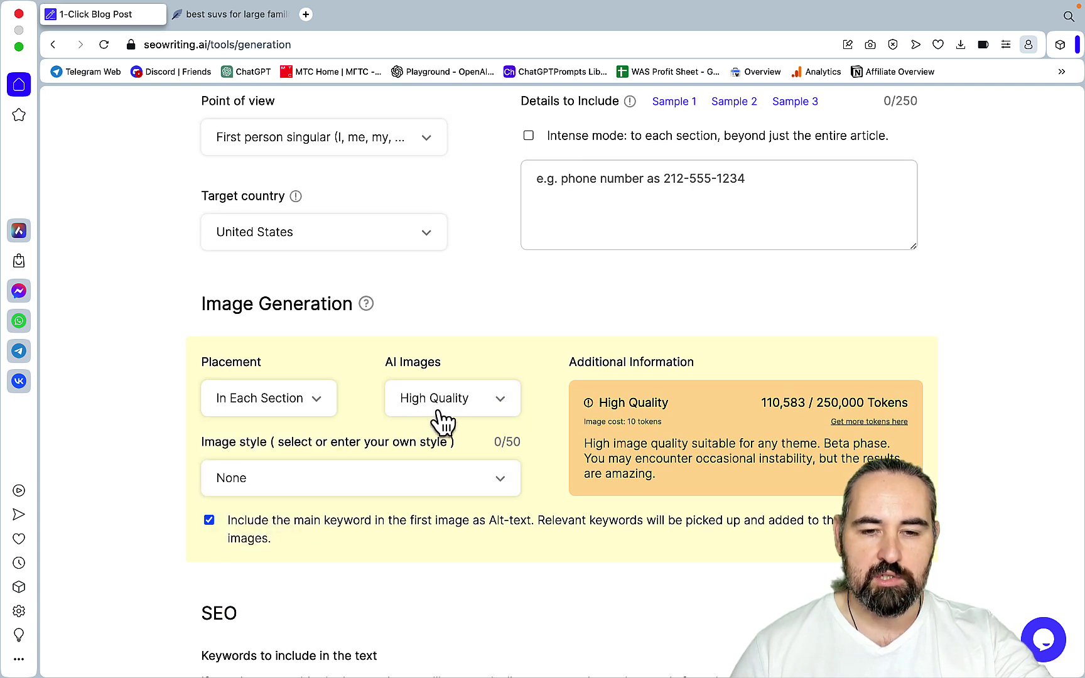
left_click(493, 412)
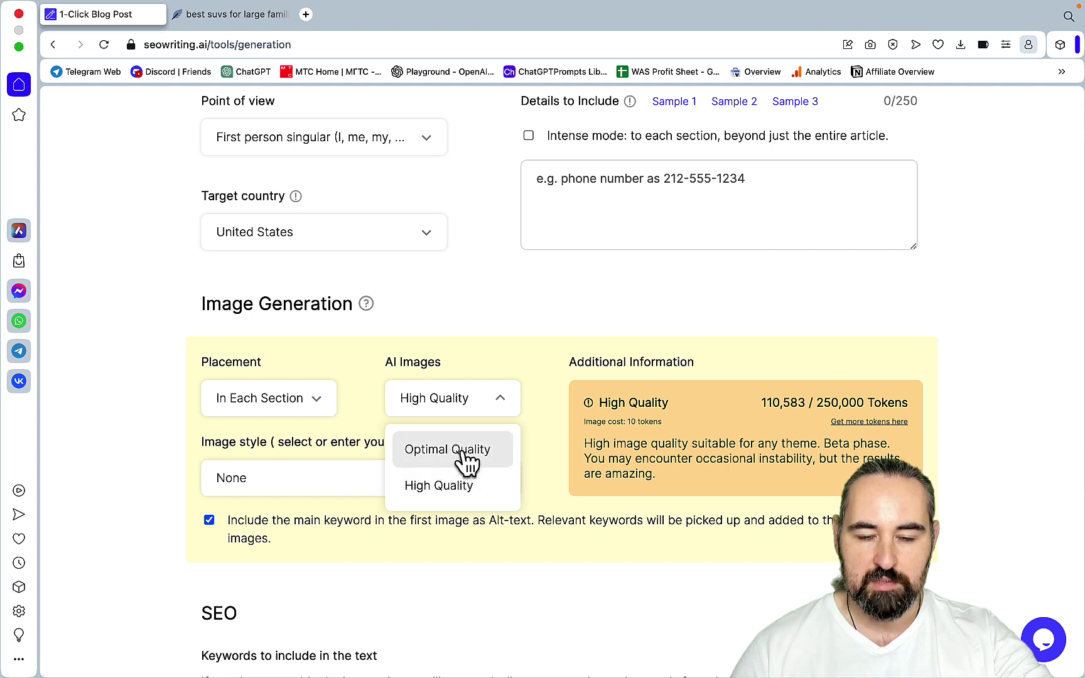
left_click(532, 371)
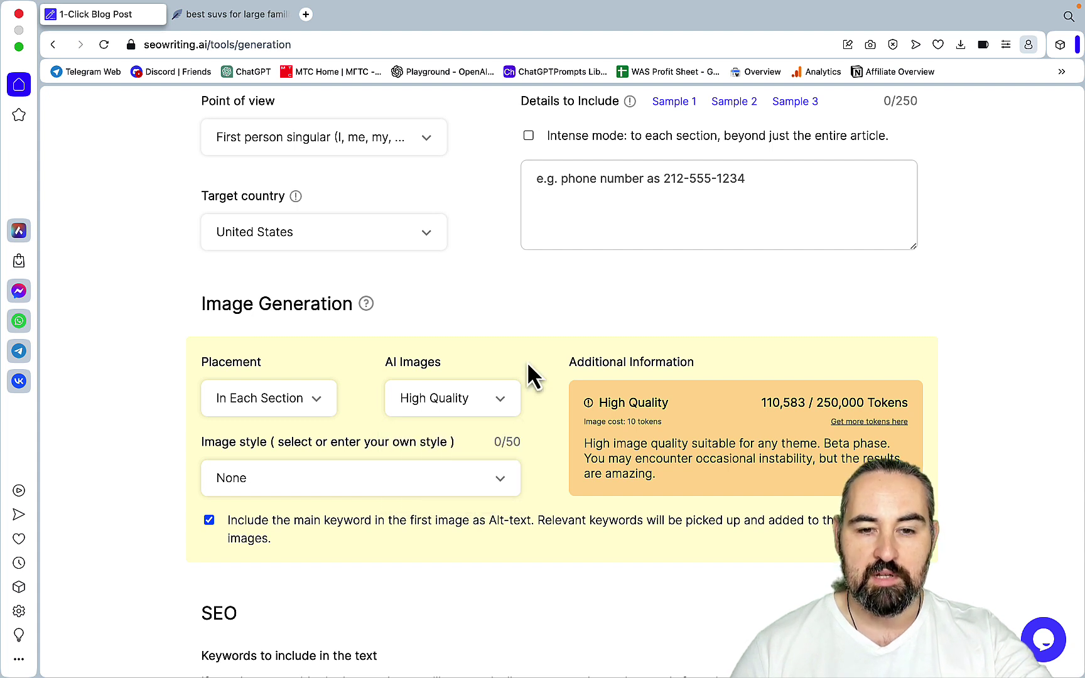
left_click(490, 402)
left_click(538, 392)
Set the image style to Cinematic
scroll(537, 361, "down", 3)
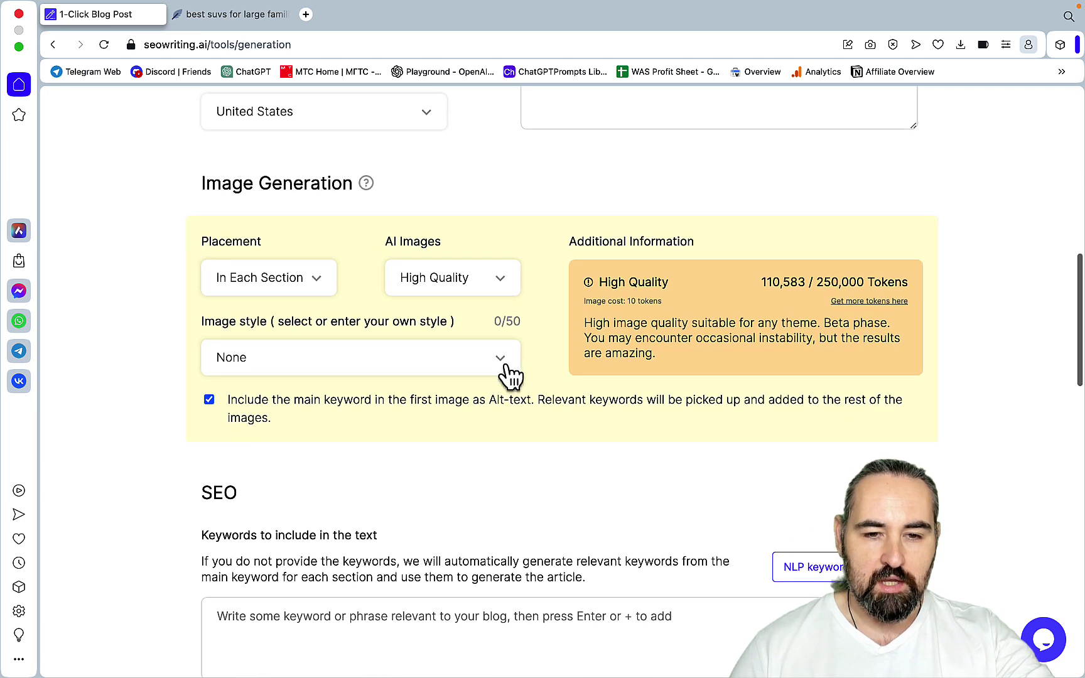
left_click(506, 368)
scroll(425, 472, "down", 3)
scroll(424, 472, "down", 3)
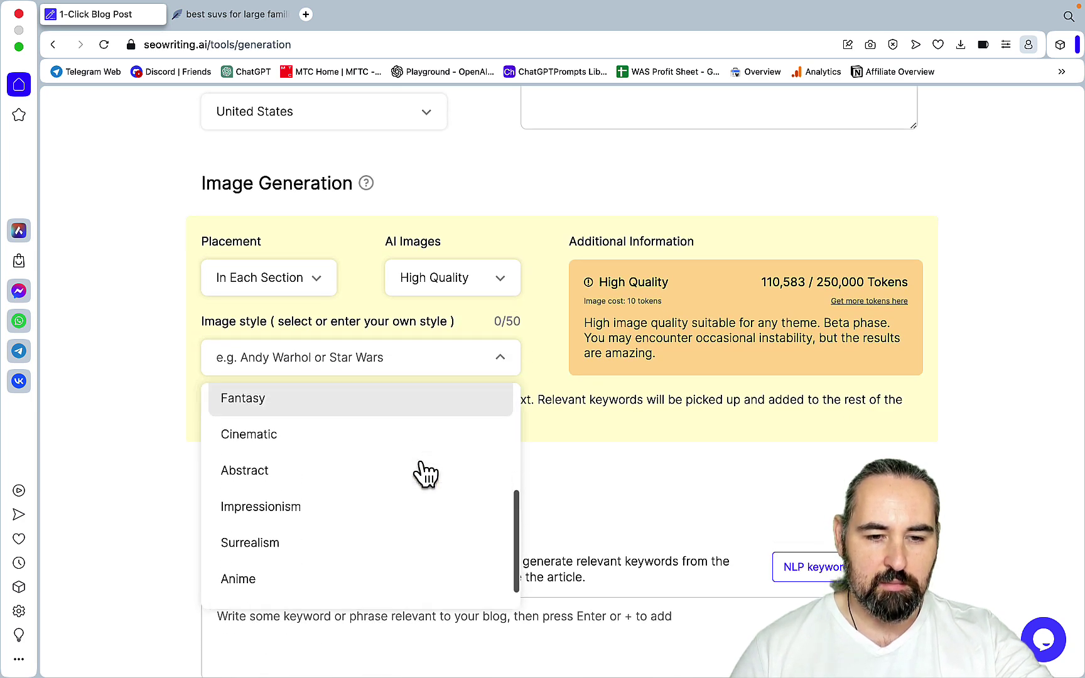
scroll(425, 472, "up", 2)
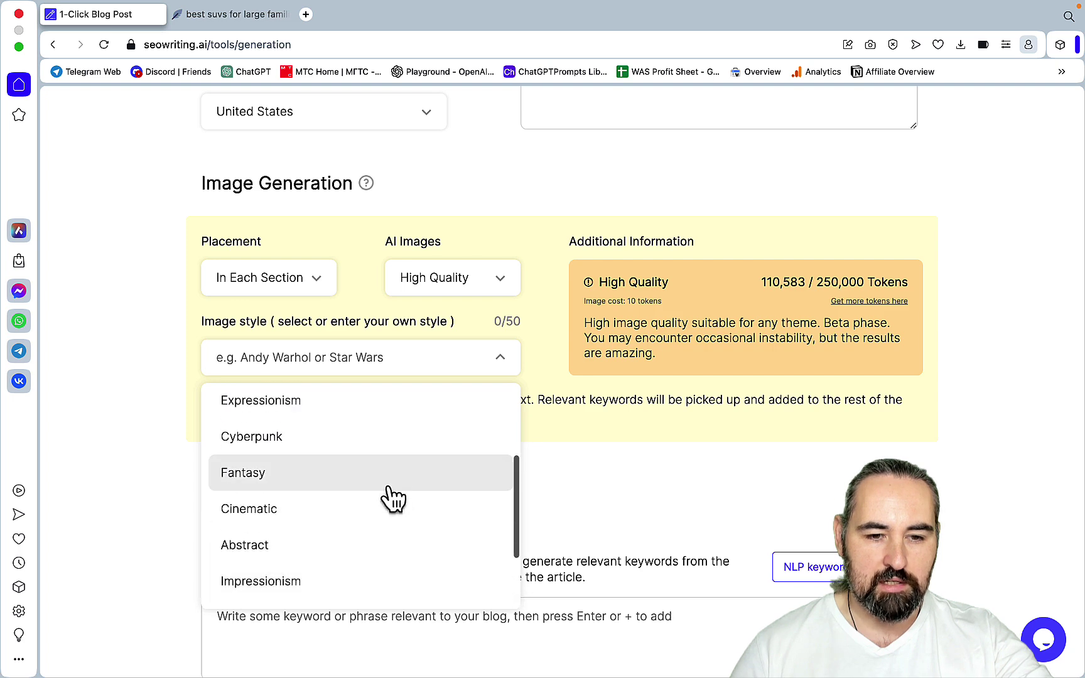
left_click(380, 511)
Generate NLP keywords to include in the article text
scroll(521, 464, "down", 4)
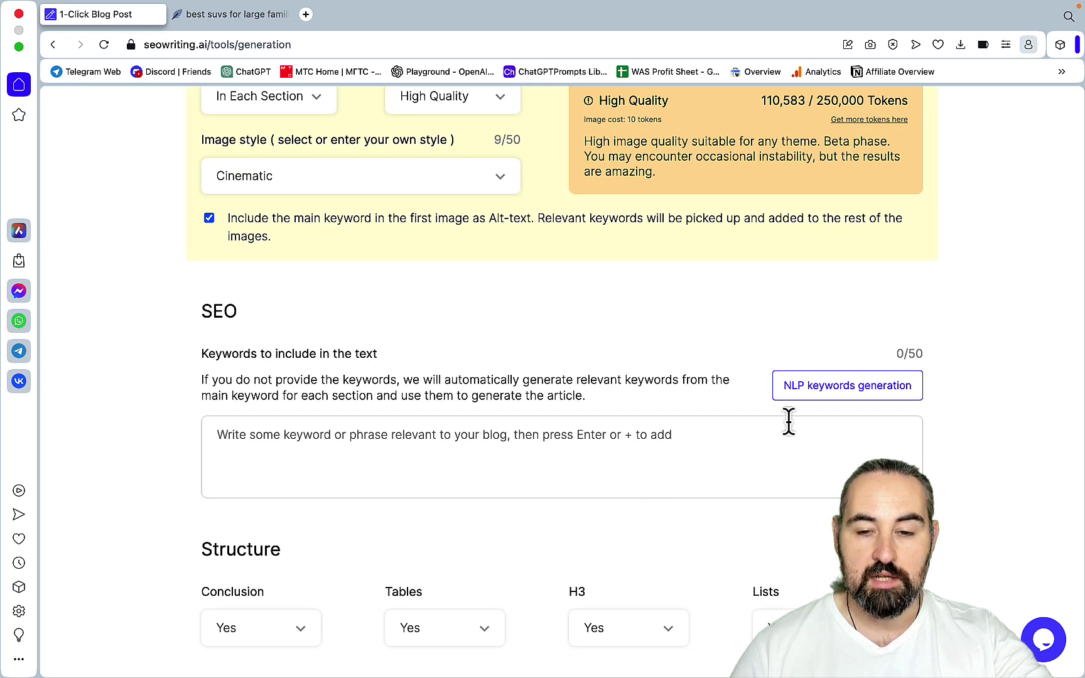
left_click(838, 390)
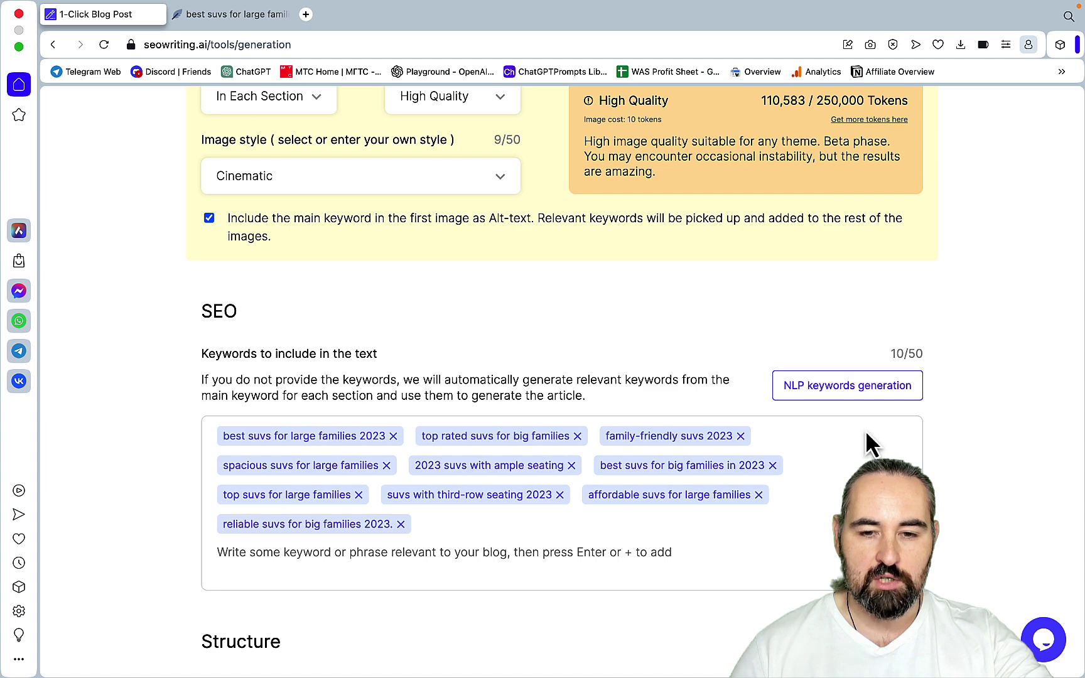
scroll(846, 474, "down", 1)
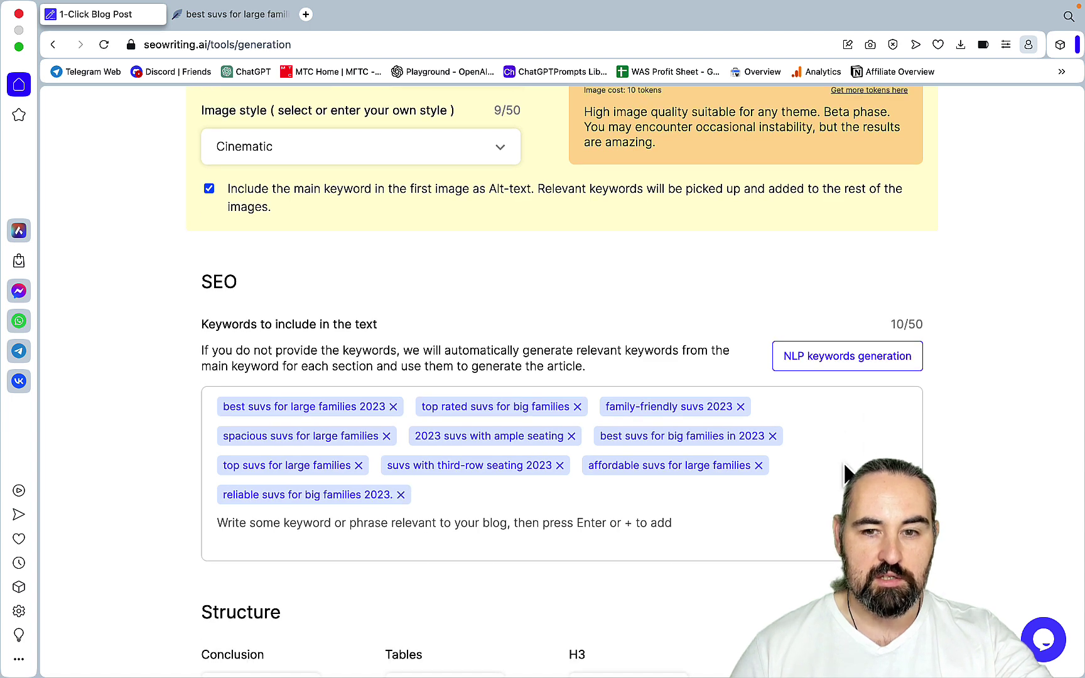
Enable the web connection for the article by setting both Network and Source Links to Yes
scroll(846, 474, "down", 5)
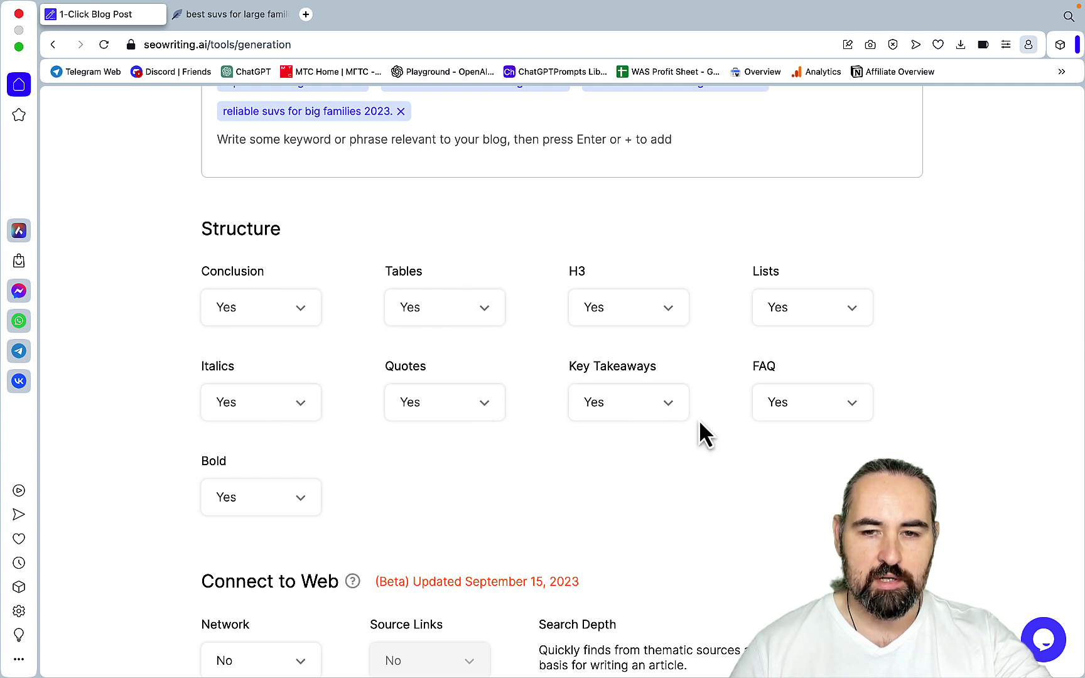
scroll(708, 443, "down", 5)
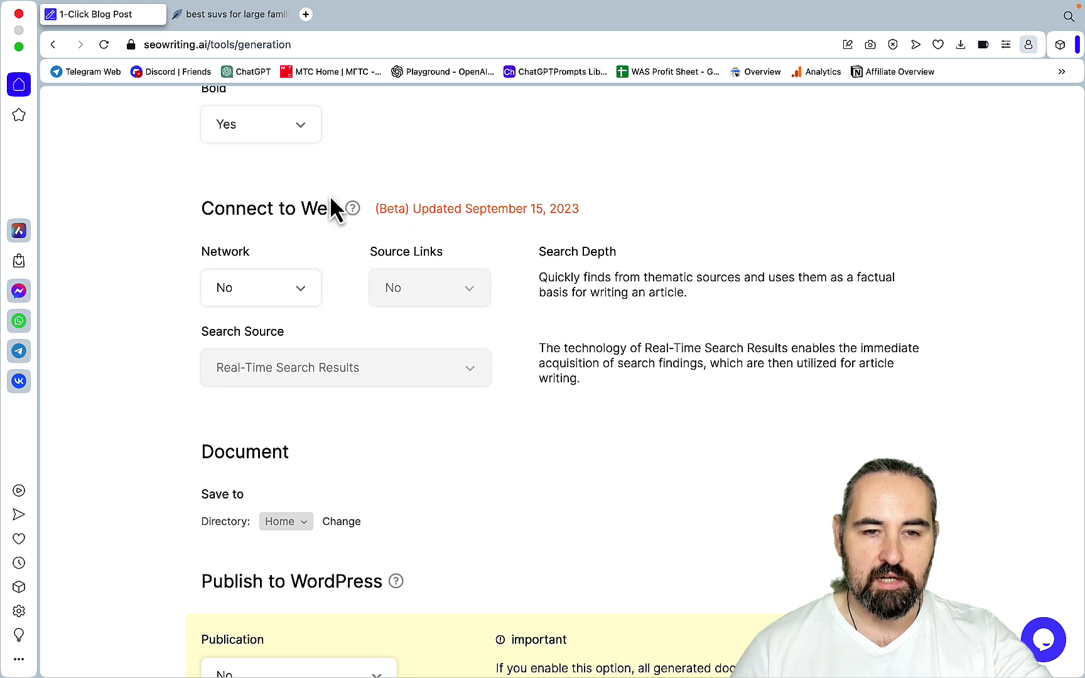
left_click(310, 300)
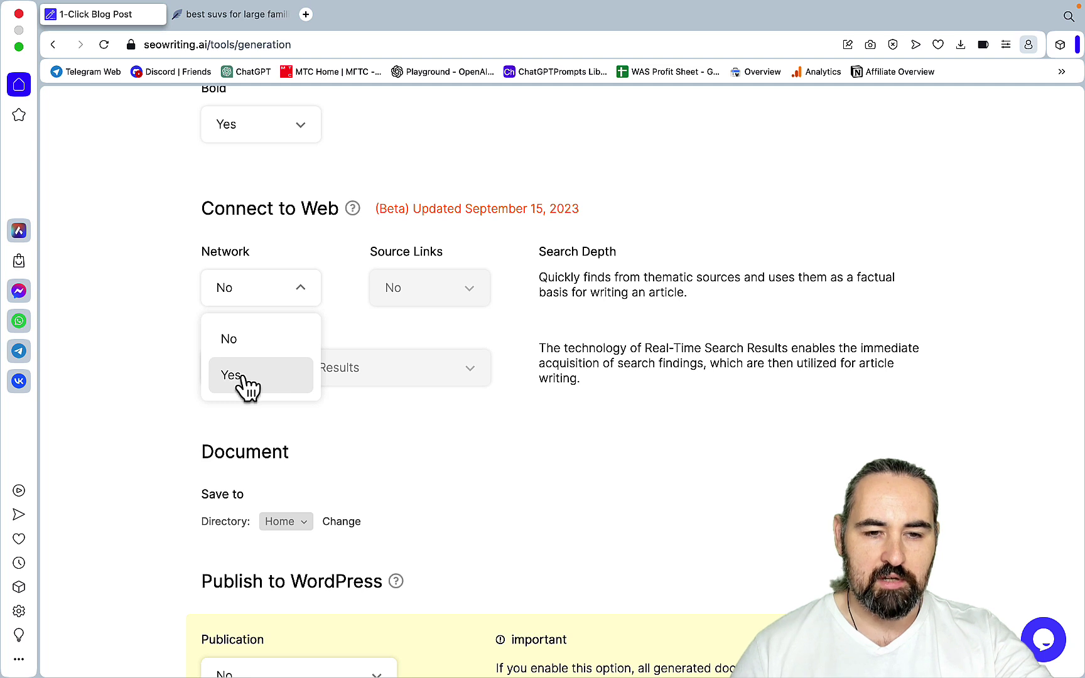
left_click(245, 383)
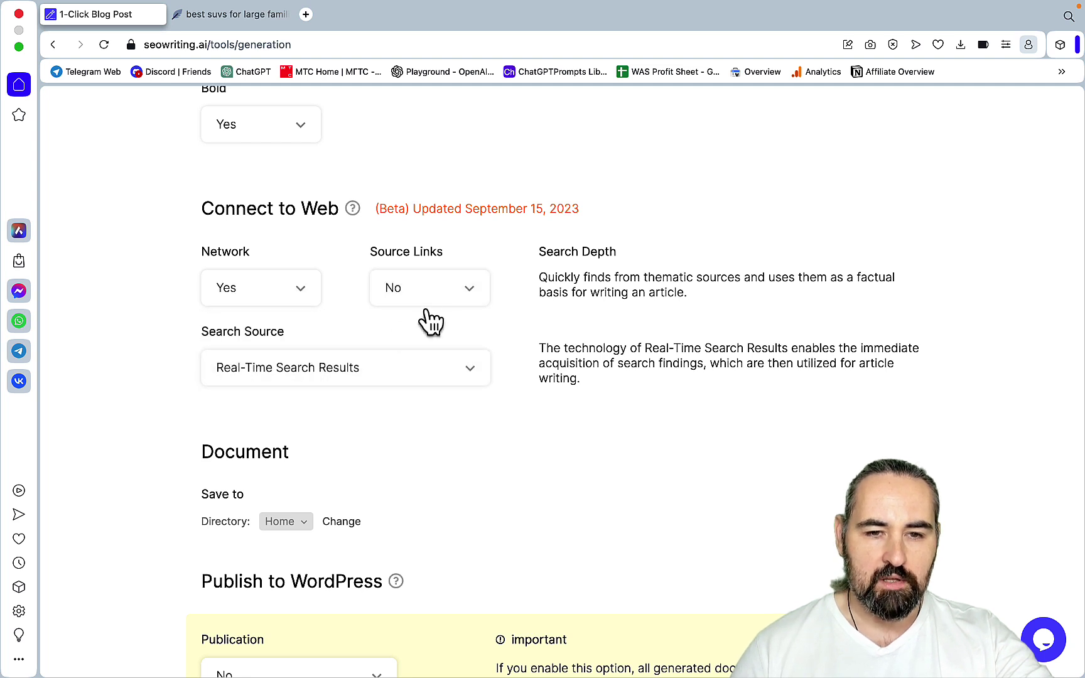
left_click(456, 308)
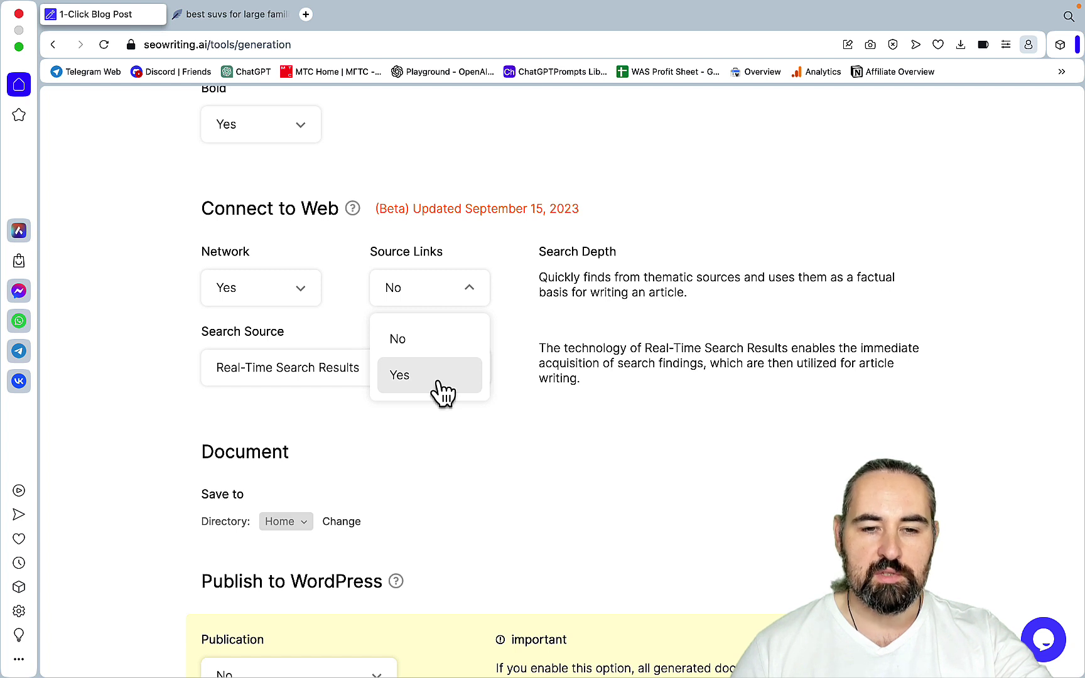
left_click(440, 378)
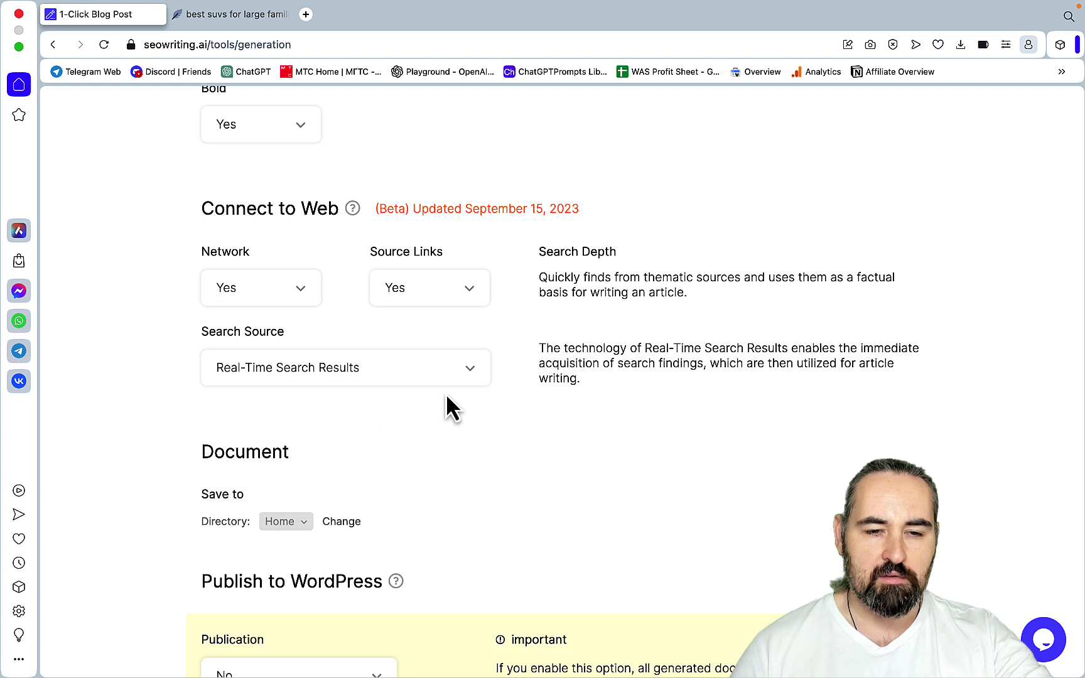
Review the search source options, the WordPress publishing and language model settings, and the completed form up to its title section
left_click(446, 380)
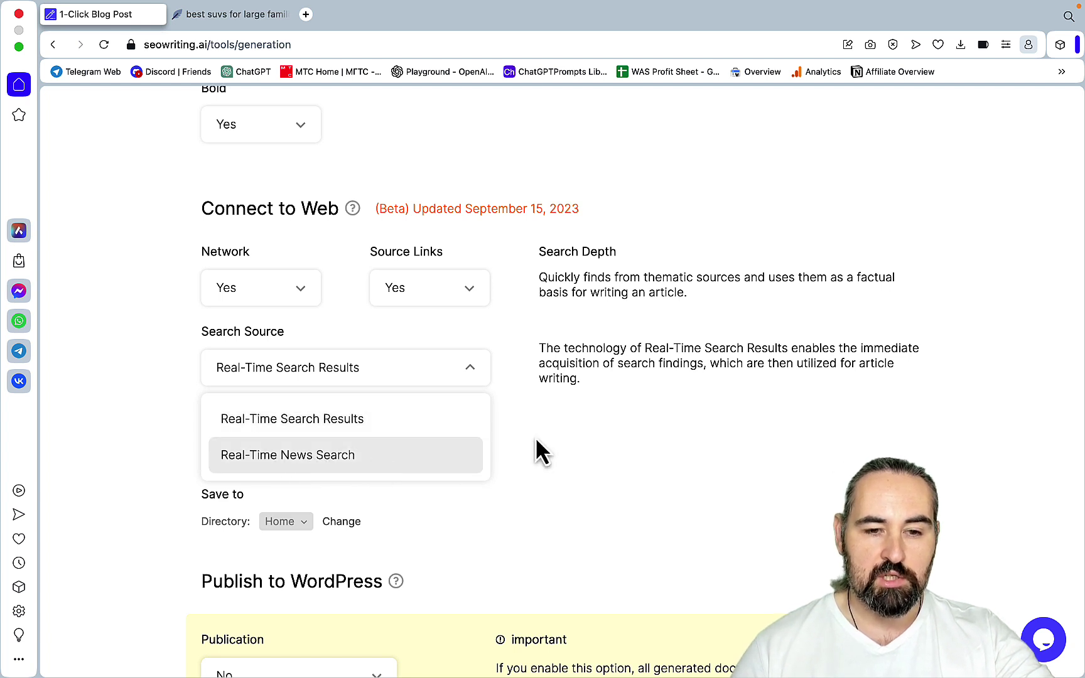
left_click(564, 461)
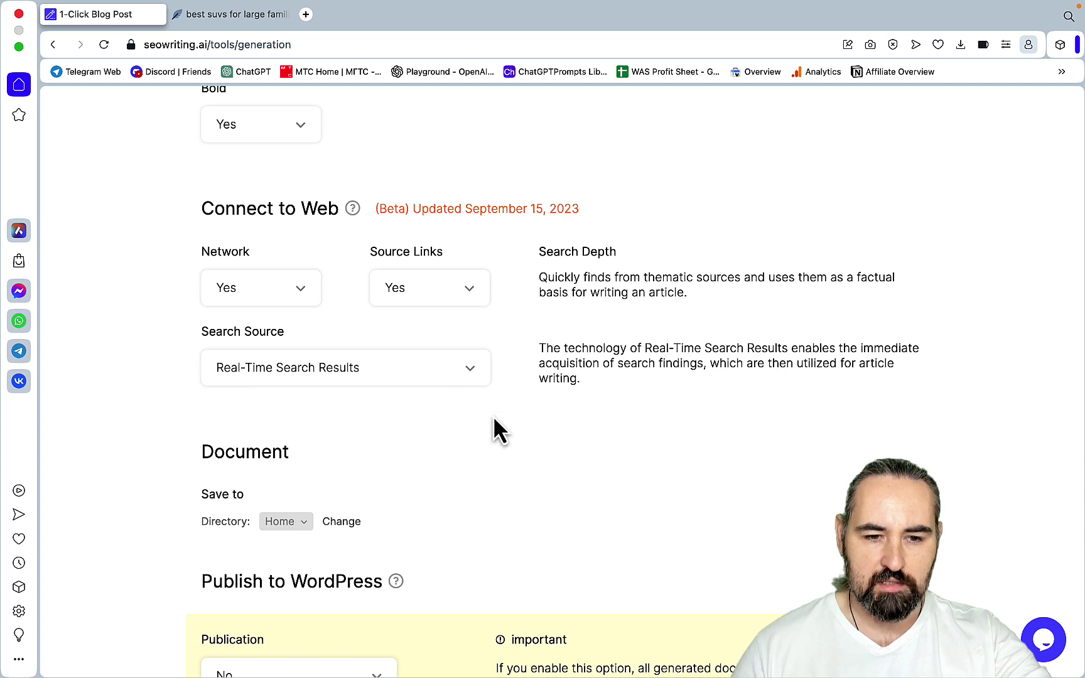
scroll(499, 431, "down", 5)
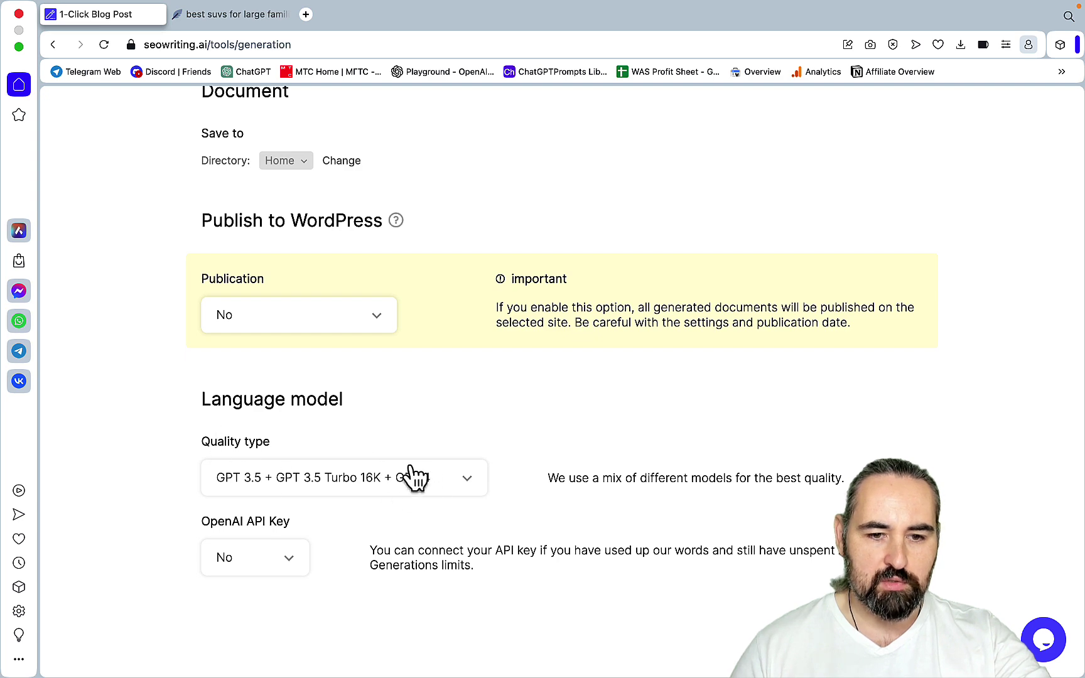
scroll(431, 493, "down", 1)
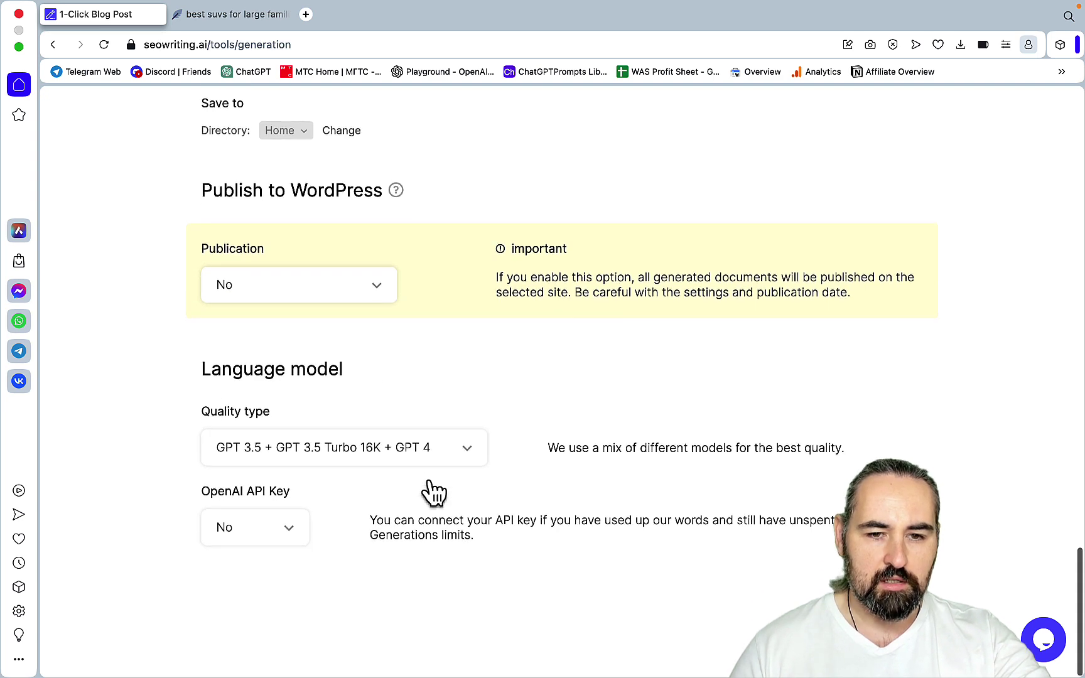
scroll(432, 497, "up", 20)
scroll(431, 498, "down", 2)
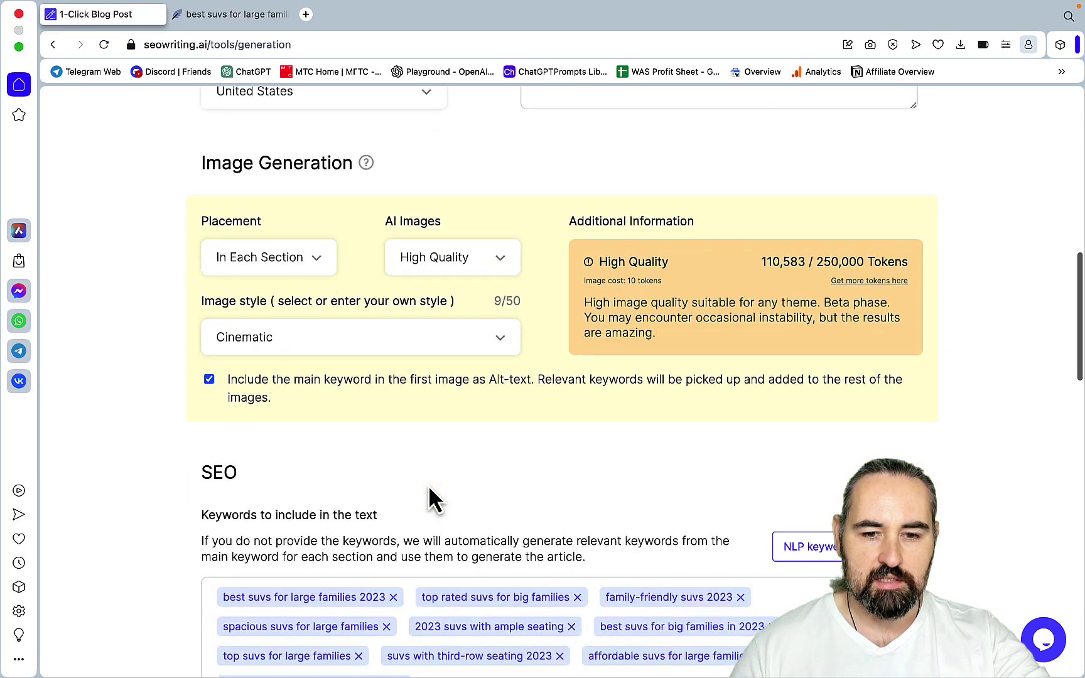
scroll(432, 497, "up", 15)
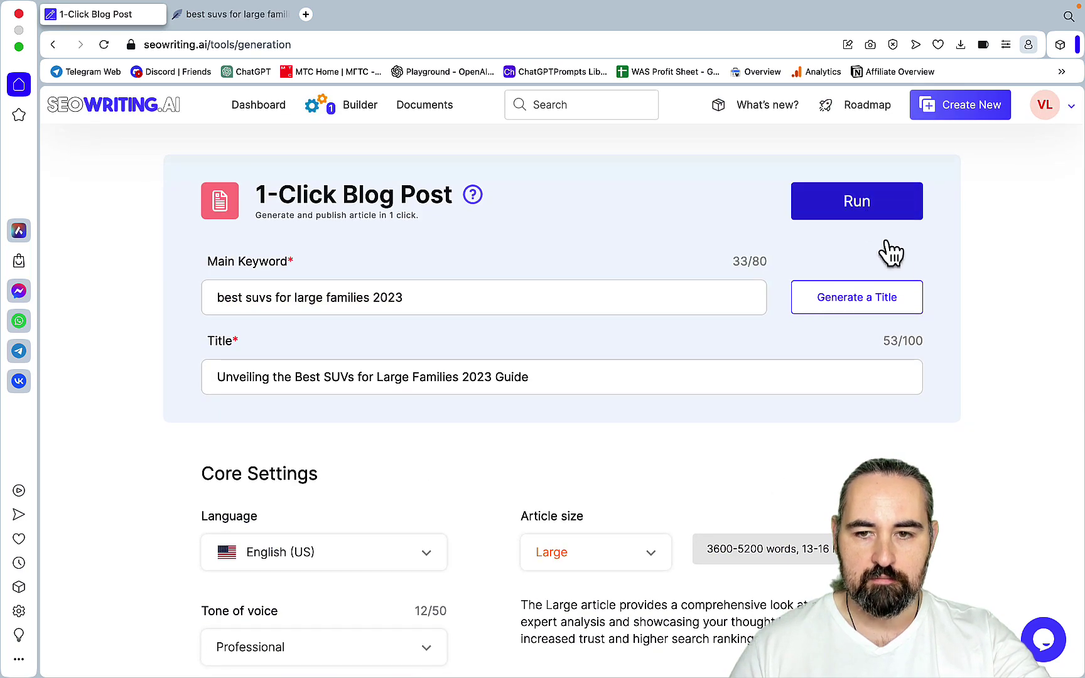
Generate the configured blog post and check its progress in the Builder list
left_click(877, 213)
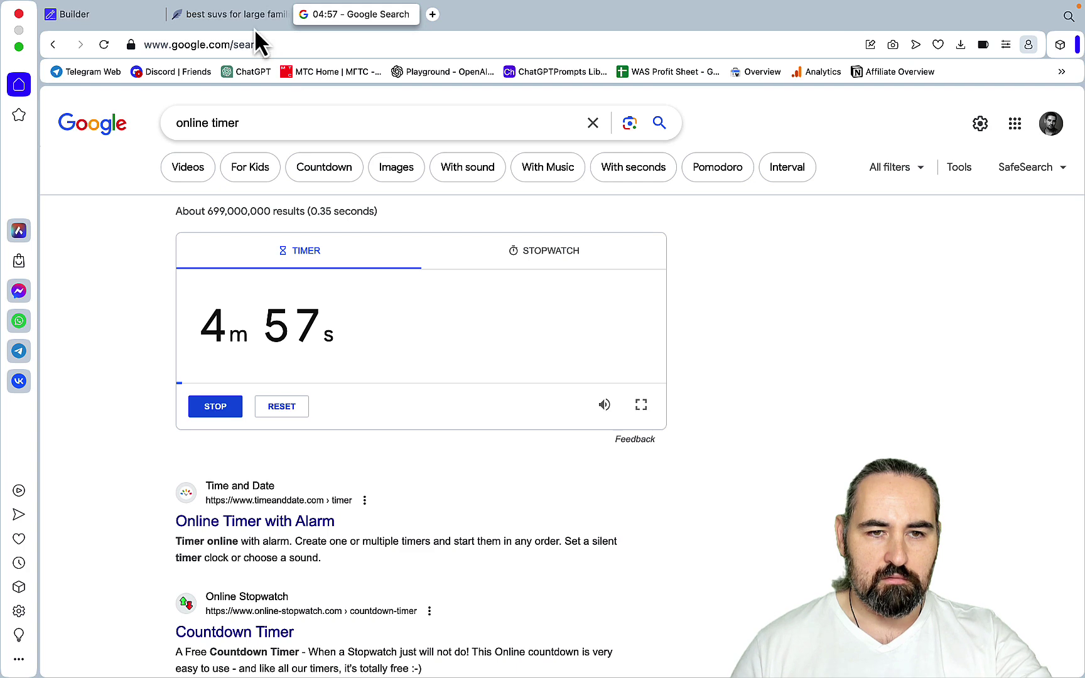
left_click(251, 23)
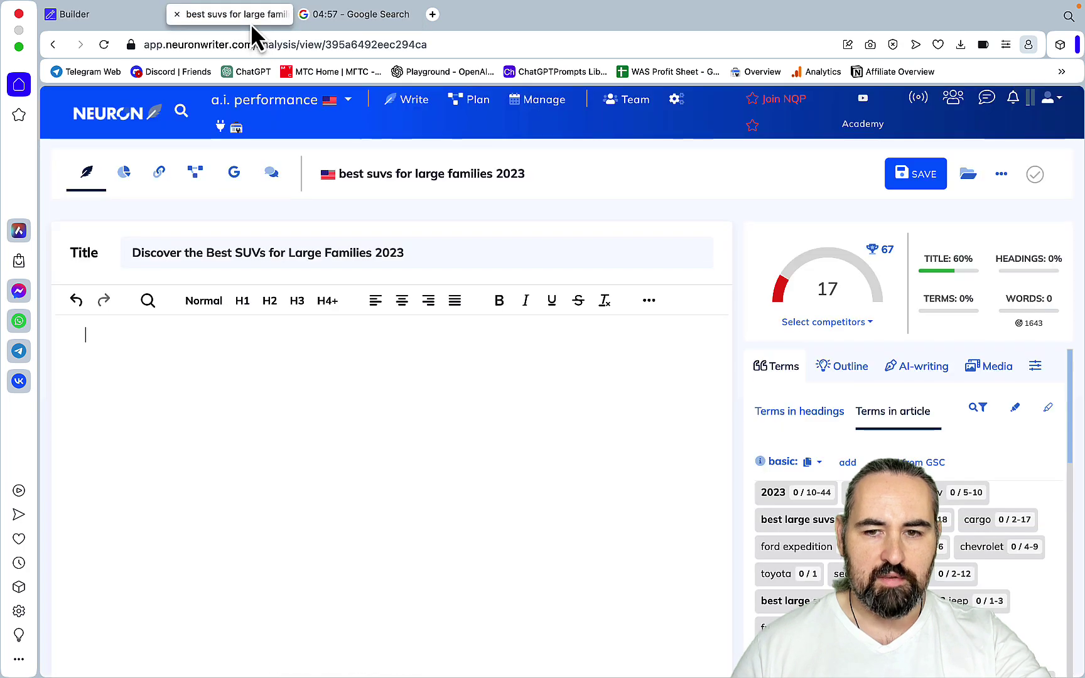
left_click(136, 20)
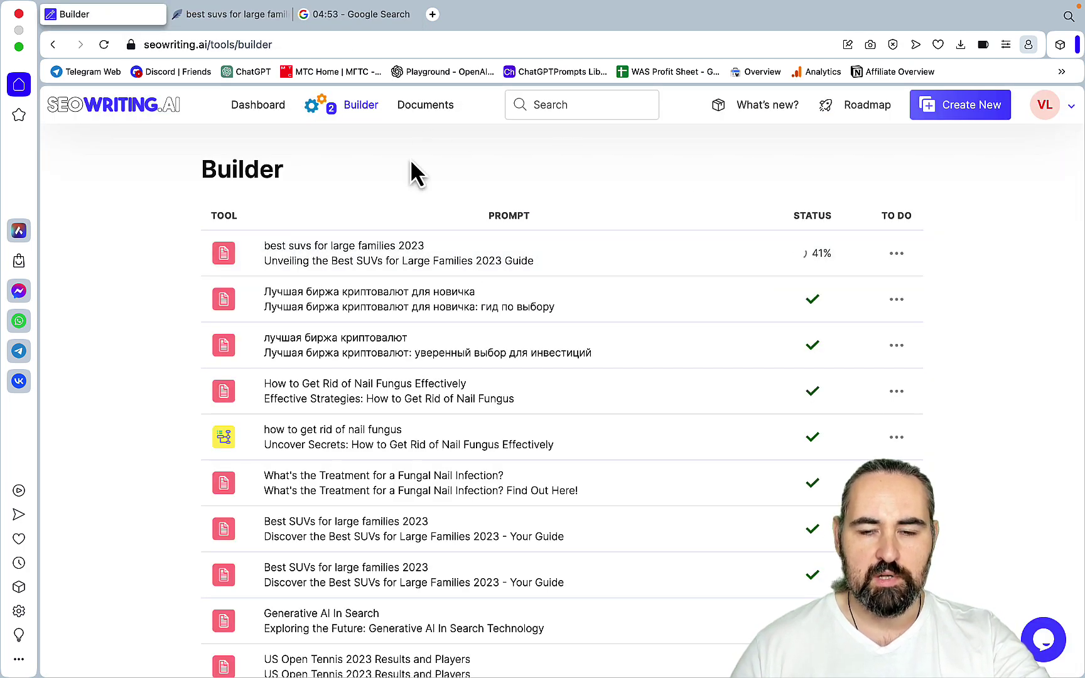
Time the article generation with Google's online stopwatch, starting it during generation and stopping it when the article is complete
left_click(380, 16)
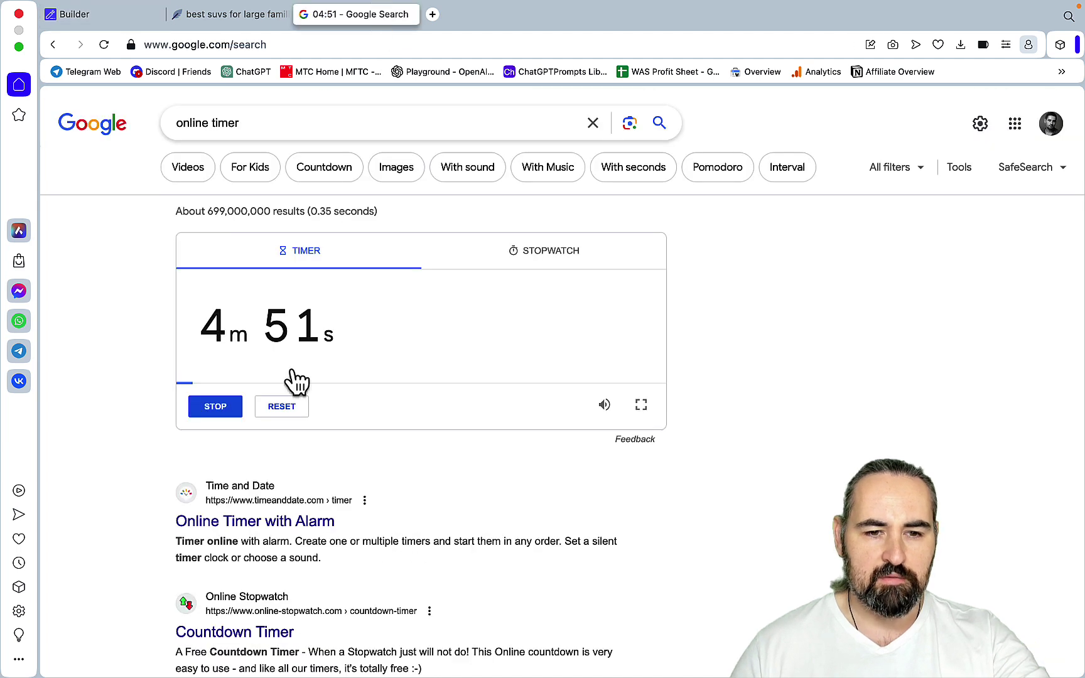
left_click(551, 251)
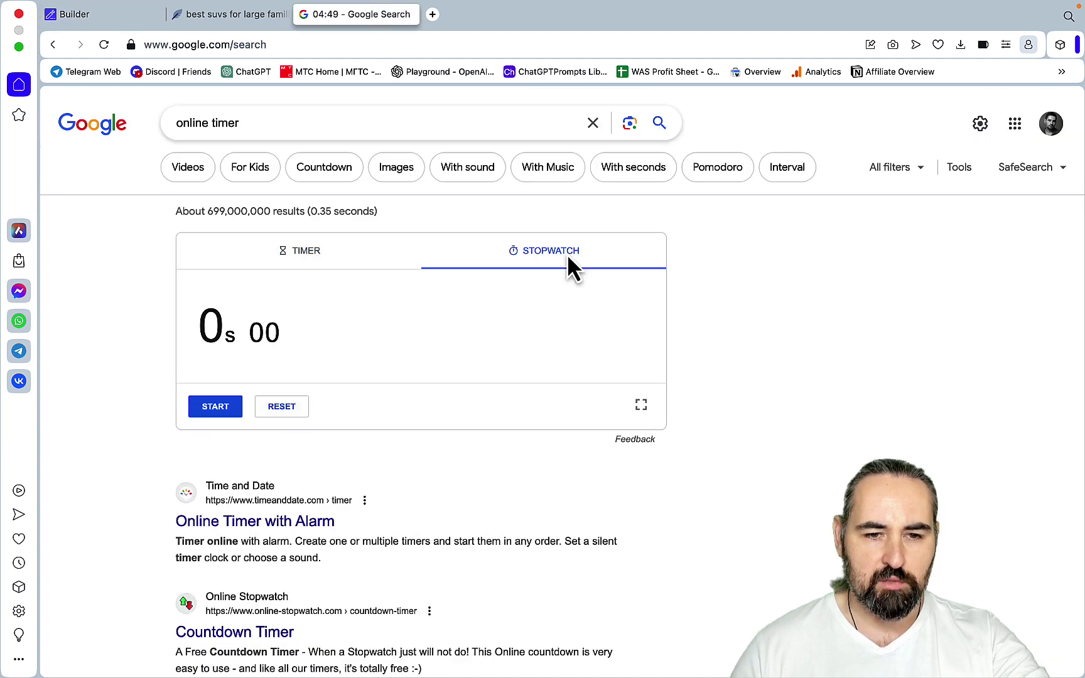
left_click(217, 412)
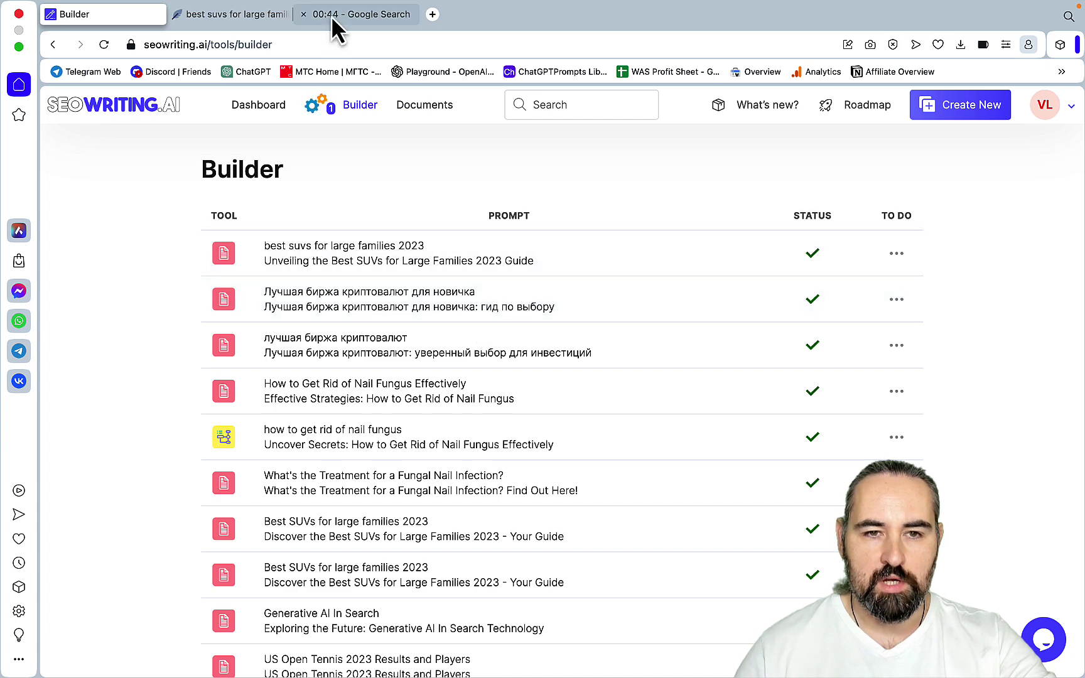
left_click(331, 14)
left_click(230, 415)
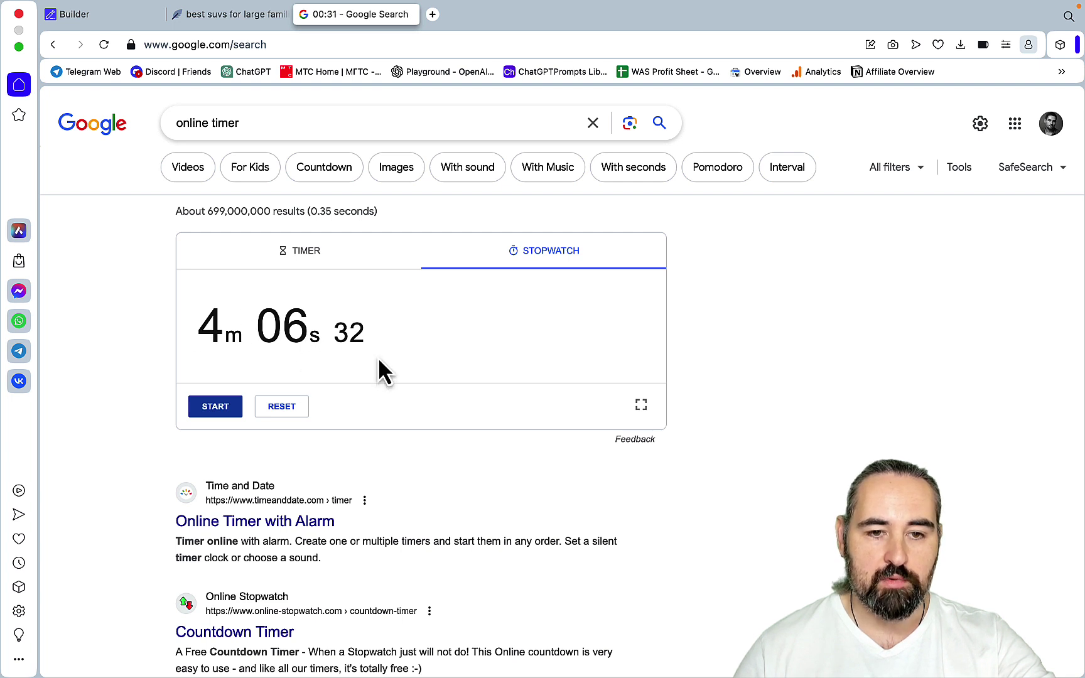
Open the finished article "Unveiling the Best SUVs for Large Families 2023 Guide" and read its introduction and key takeaways
left_click(220, 14)
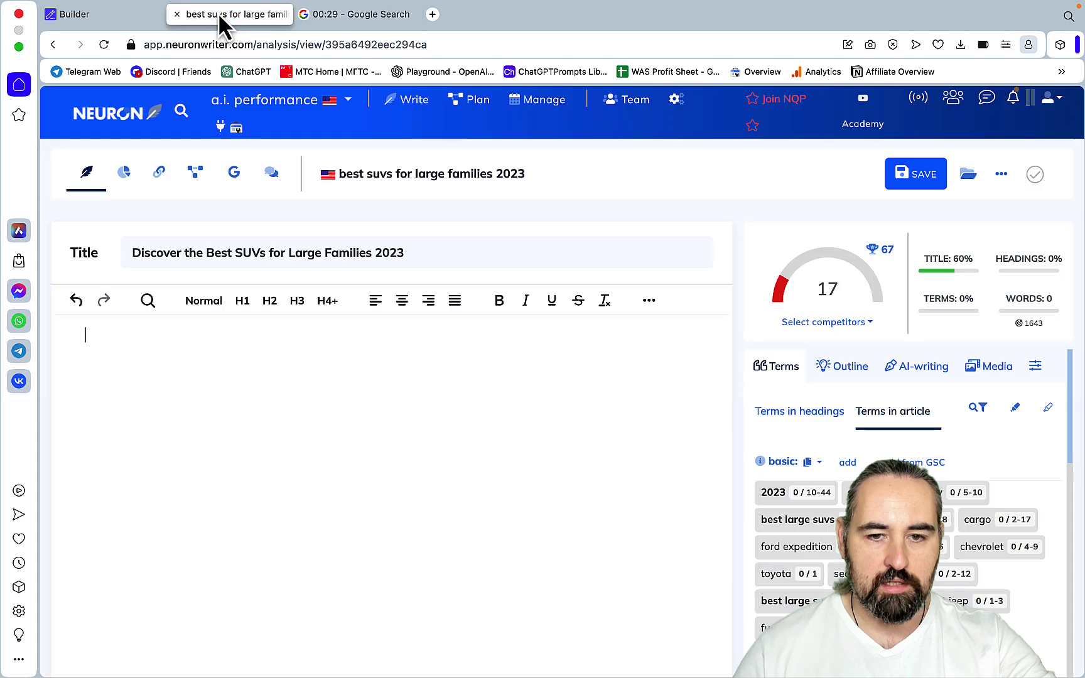
left_click(118, 17)
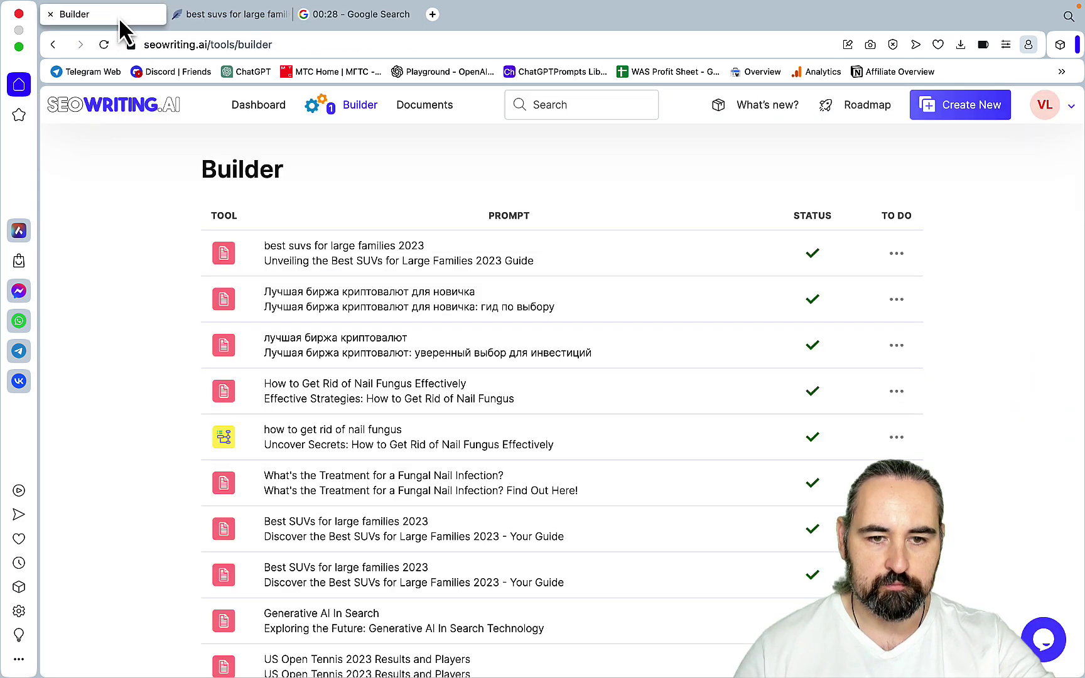
left_click(334, 253)
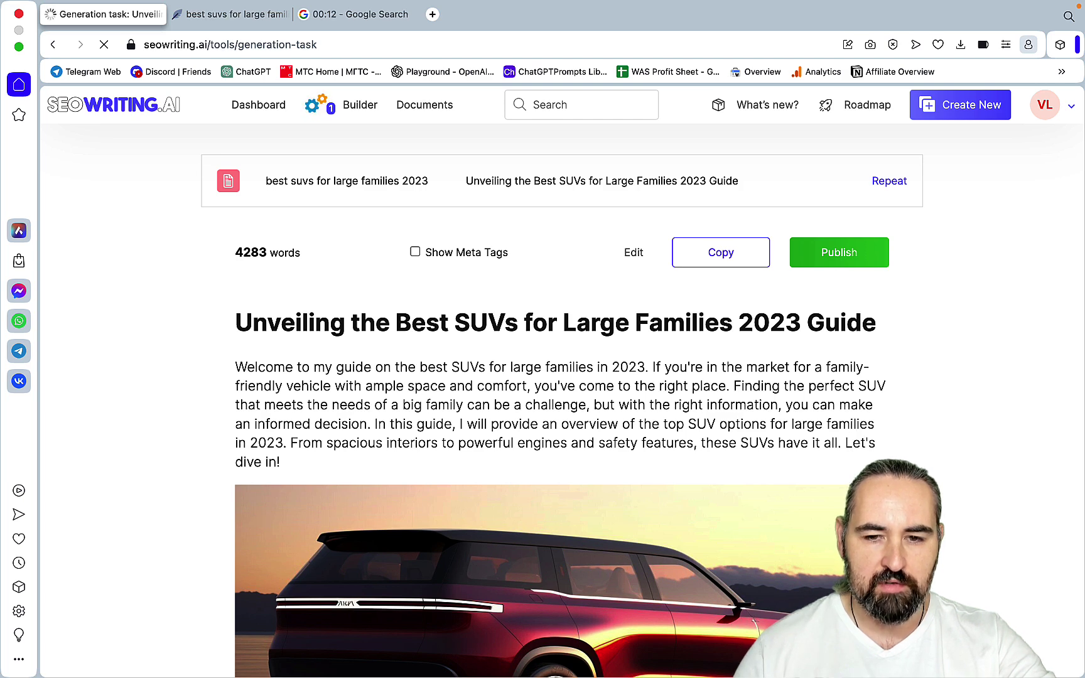
scroll(562, 377, "down", 5)
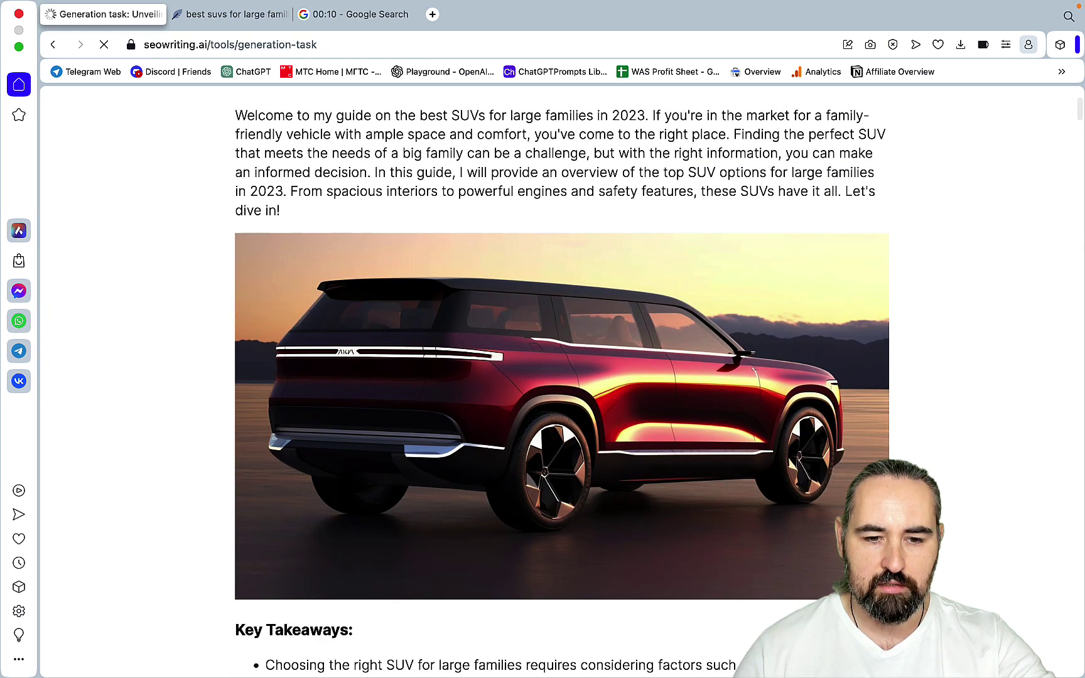
scroll(563, 376, "down", 7)
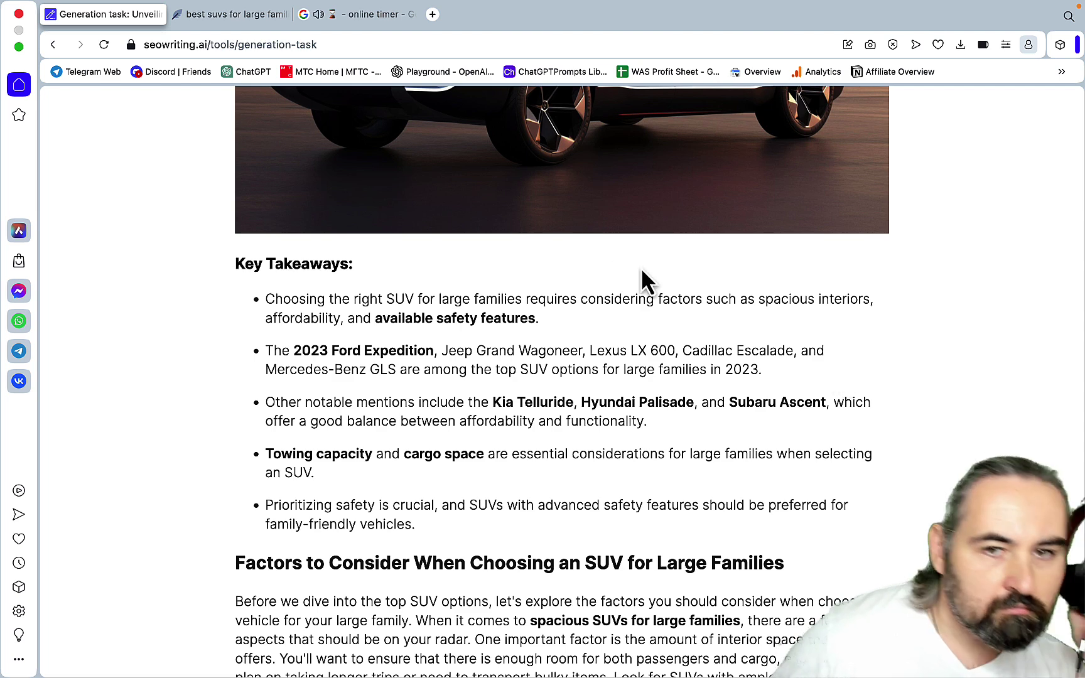
Reset the expired Google countdown timer and return to the generated article
left_click(354, 20)
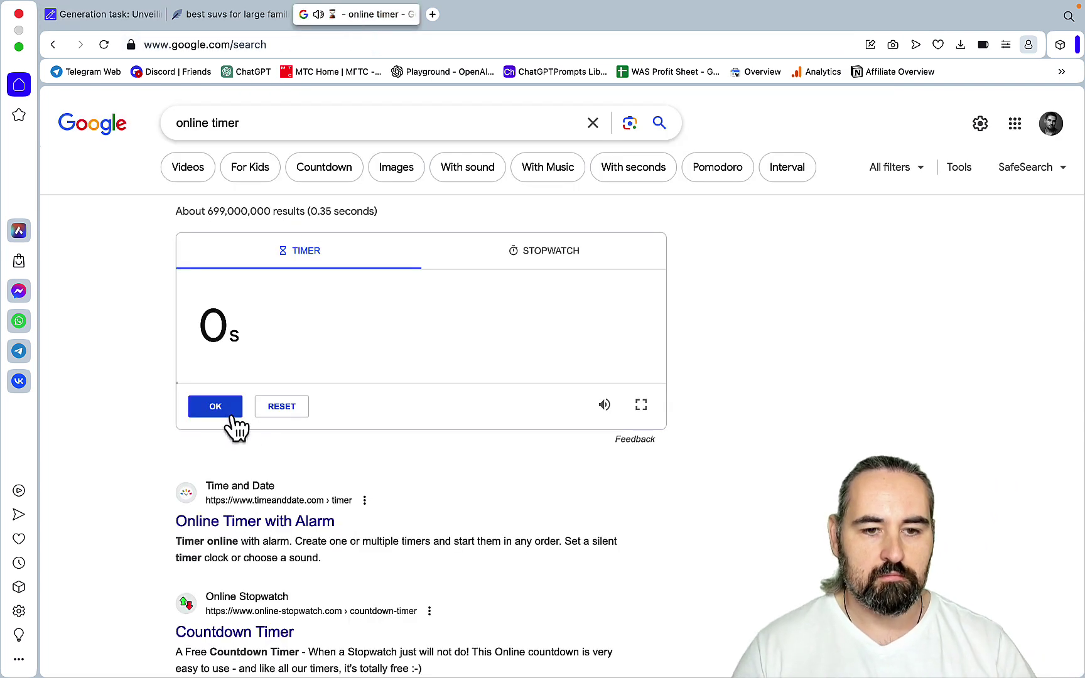
left_click(276, 411)
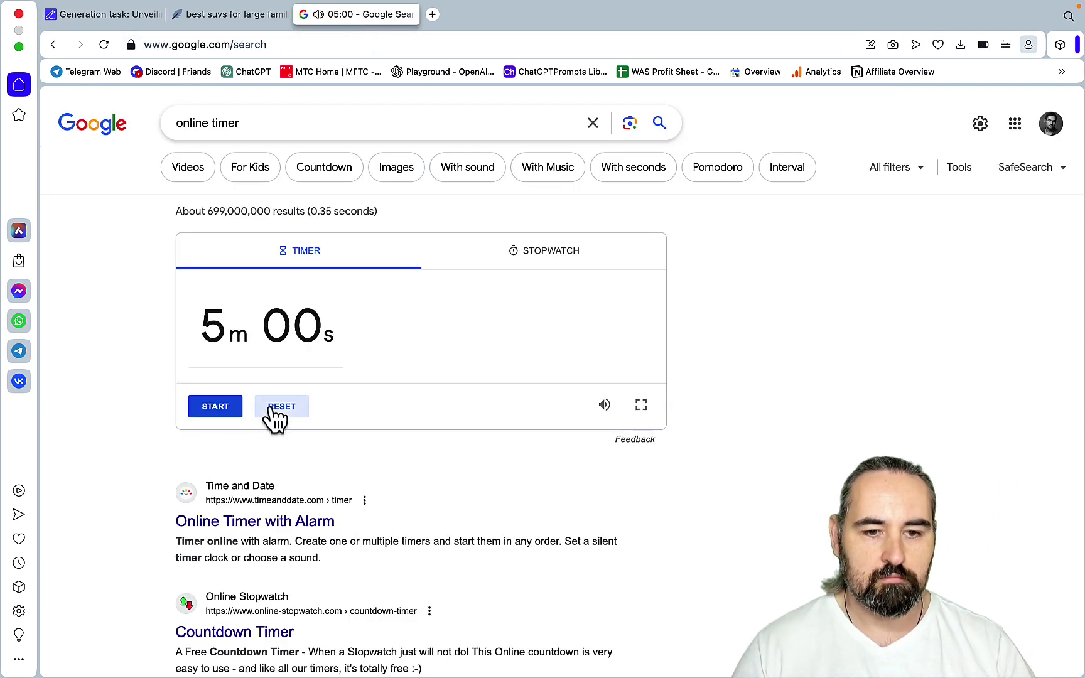
left_click(115, 15)
Review the article's factors to consider, its importance table, and the 2023 Ford Expedition section with its image
scroll(561, 402, "down", 5)
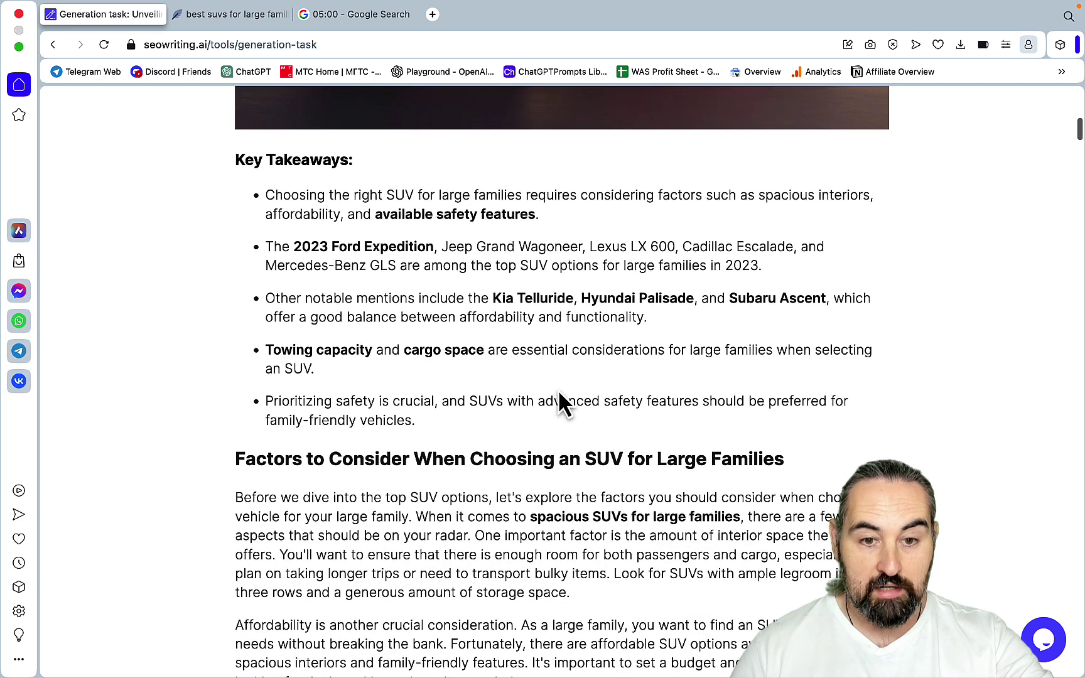
scroll(558, 390, "down", 8)
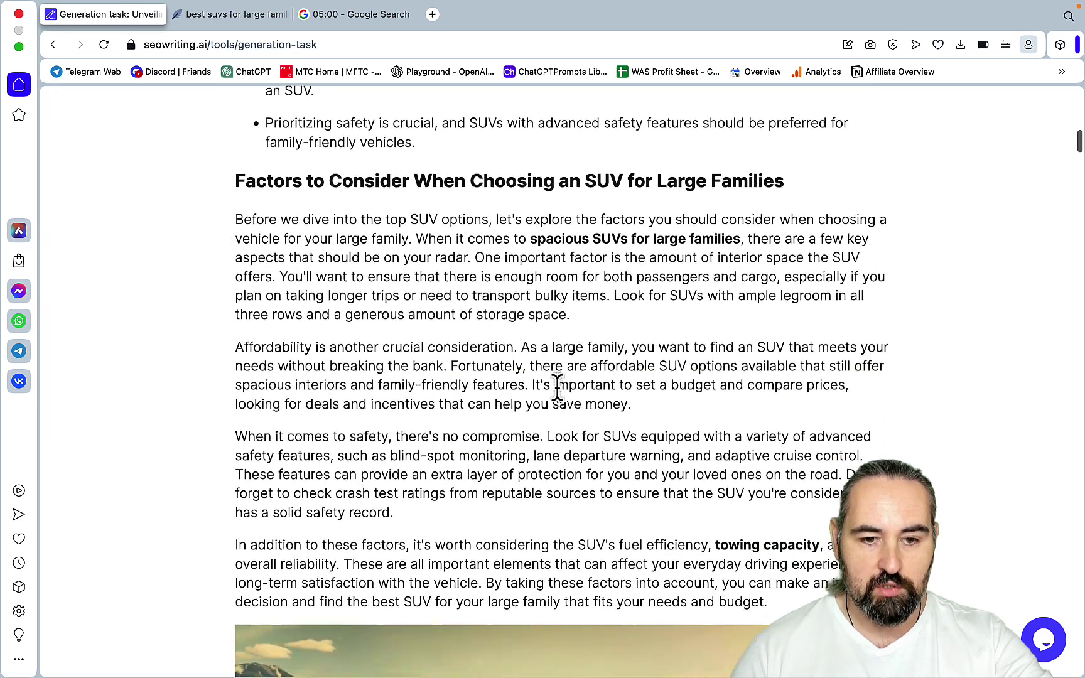
scroll(560, 392, "down", 2)
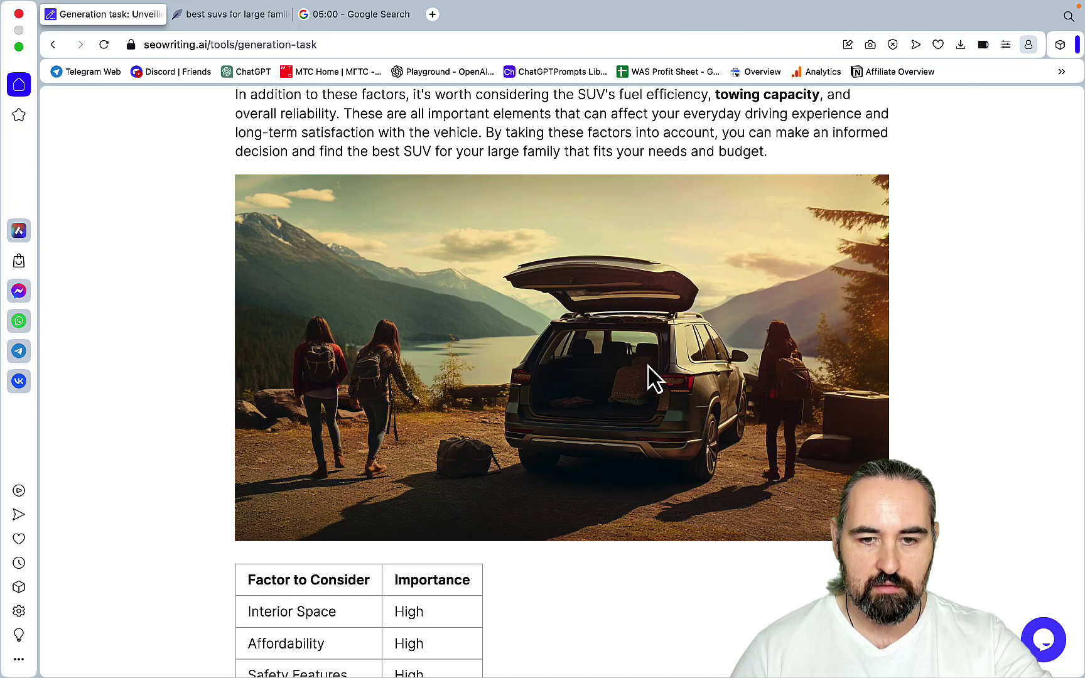
scroll(563, 371, "down", 5)
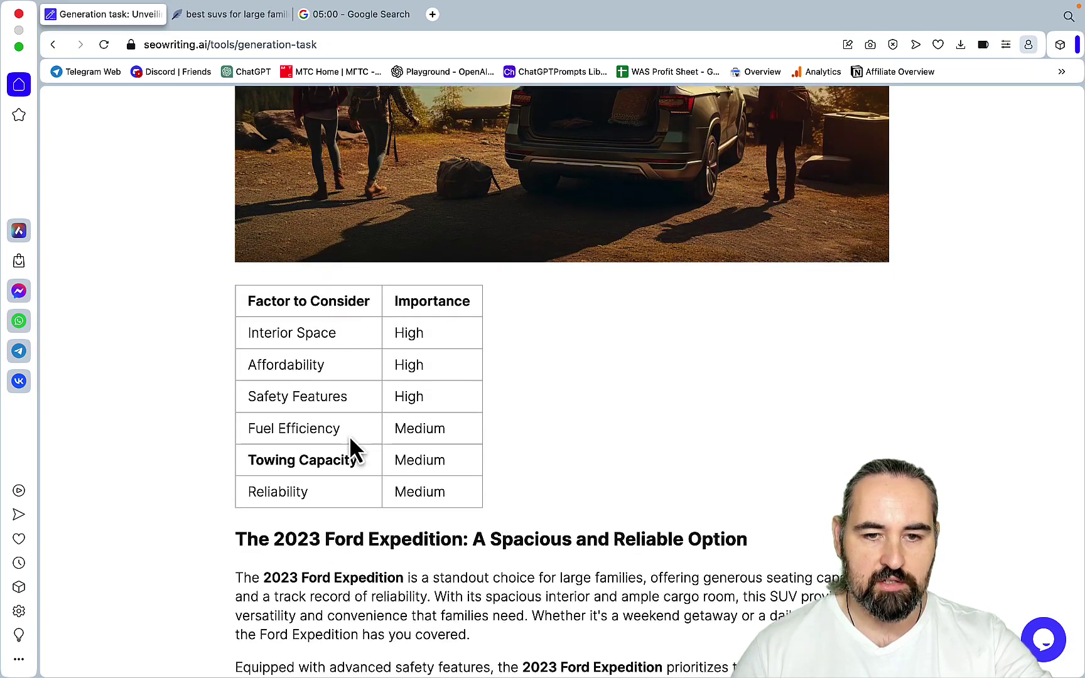
scroll(727, 447, "down", 4)
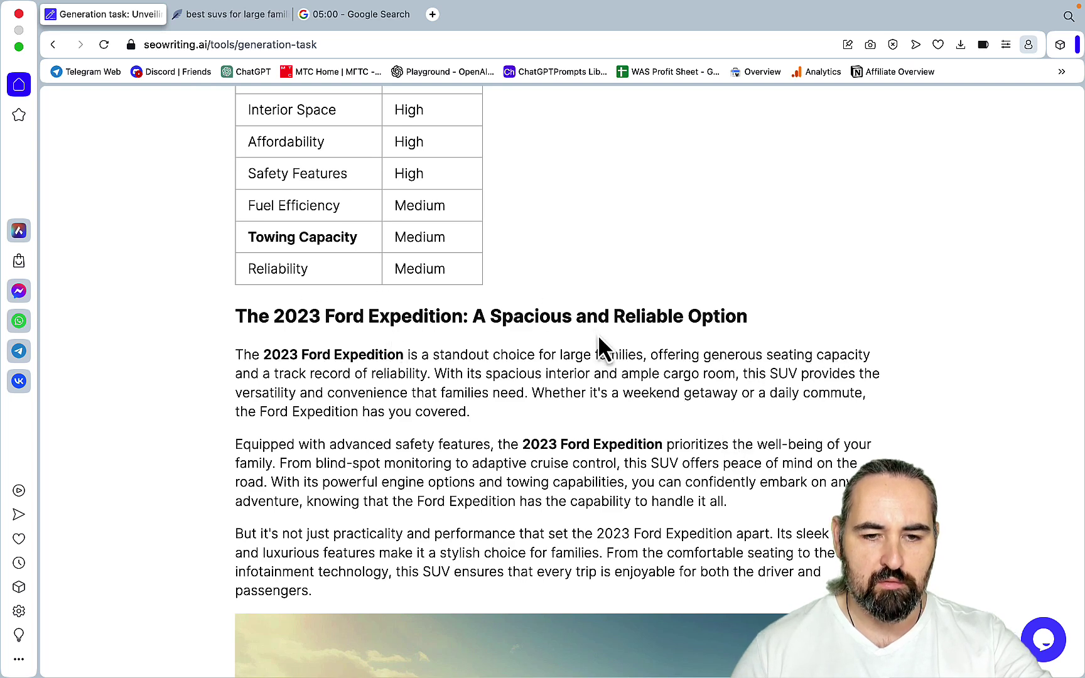
scroll(687, 353, "down", 10)
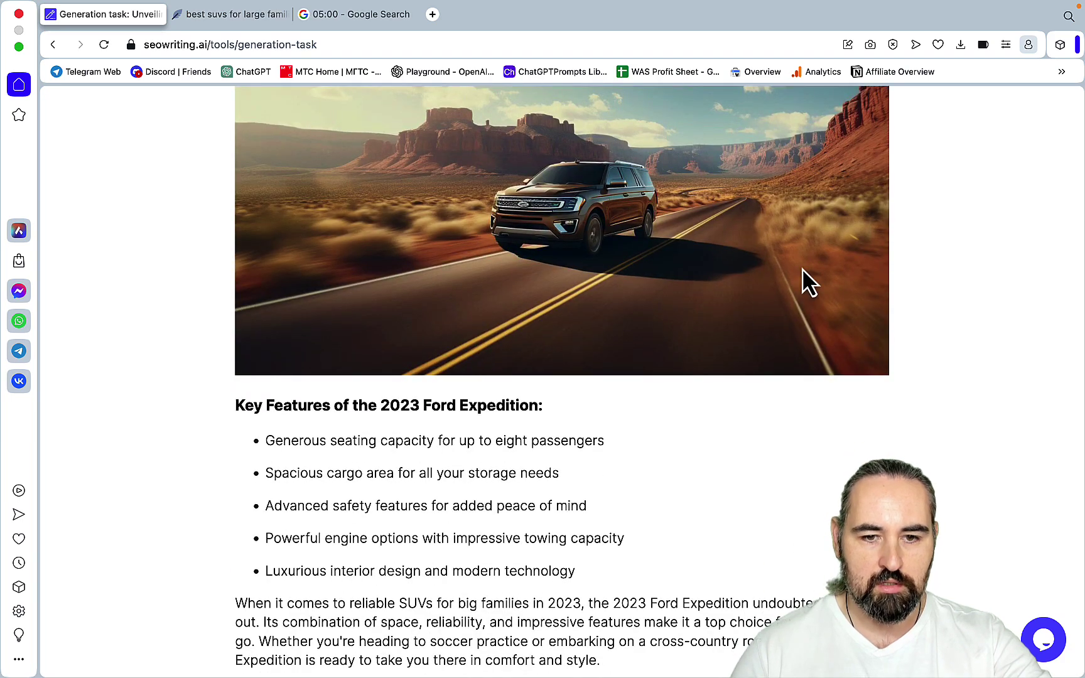
scroll(806, 281, "down", 5)
scroll(804, 276, "down", 4)
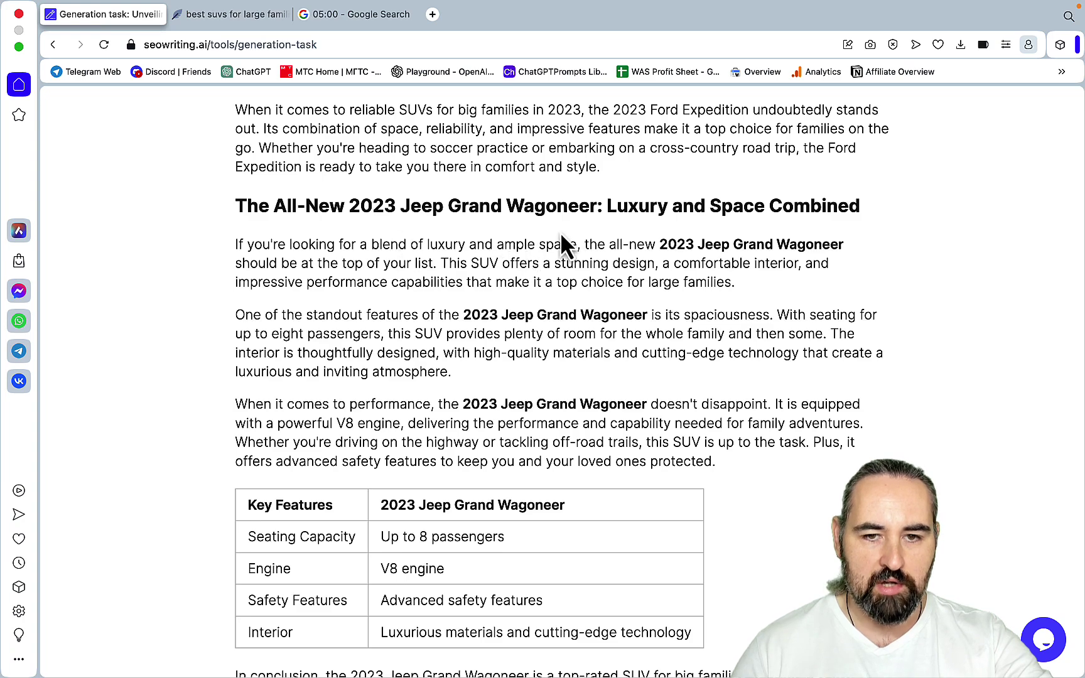
Examine the text, images and tables of the Jeep Grand Wagoneer, Lexus LX 600, Cadillac Escalade and Mercedes-Benz GLS sections
scroll(662, 377, "down", 10)
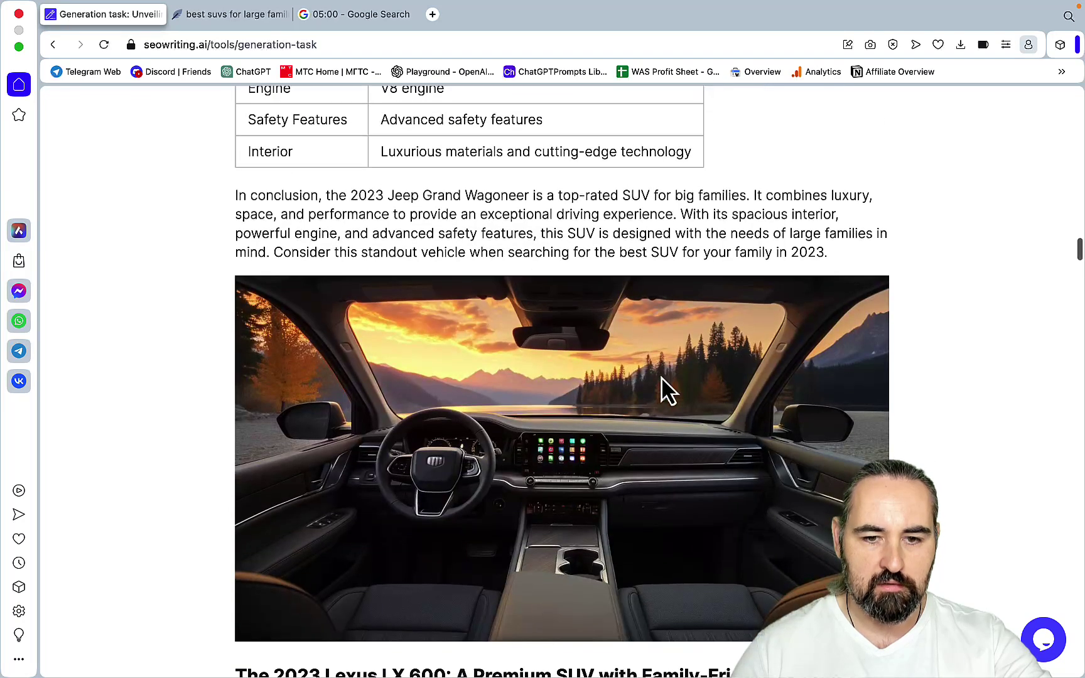
scroll(662, 377, "down", 4)
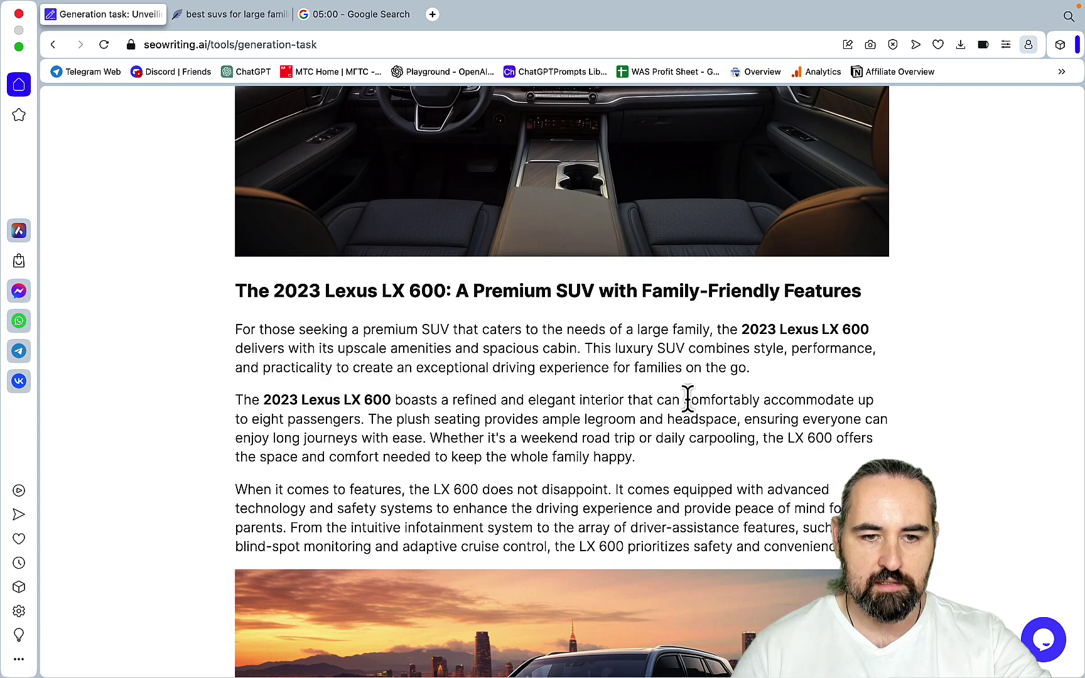
scroll(688, 398, "down", 4)
scroll(688, 398, "down", 2)
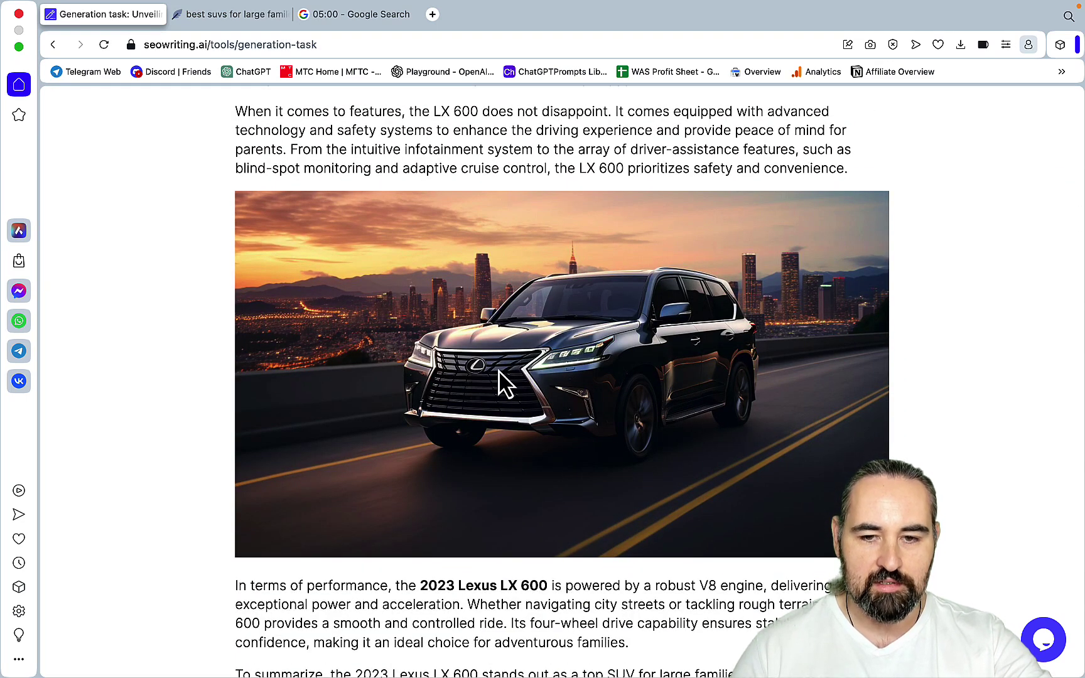
scroll(716, 385, "down", 7)
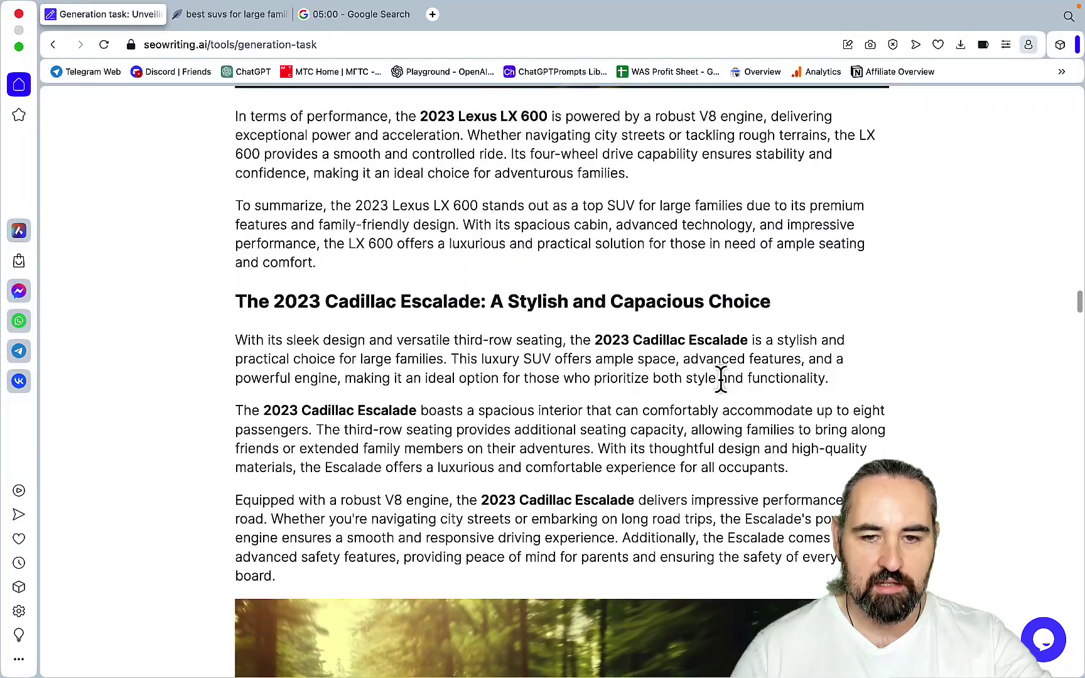
scroll(814, 413, "down", 6)
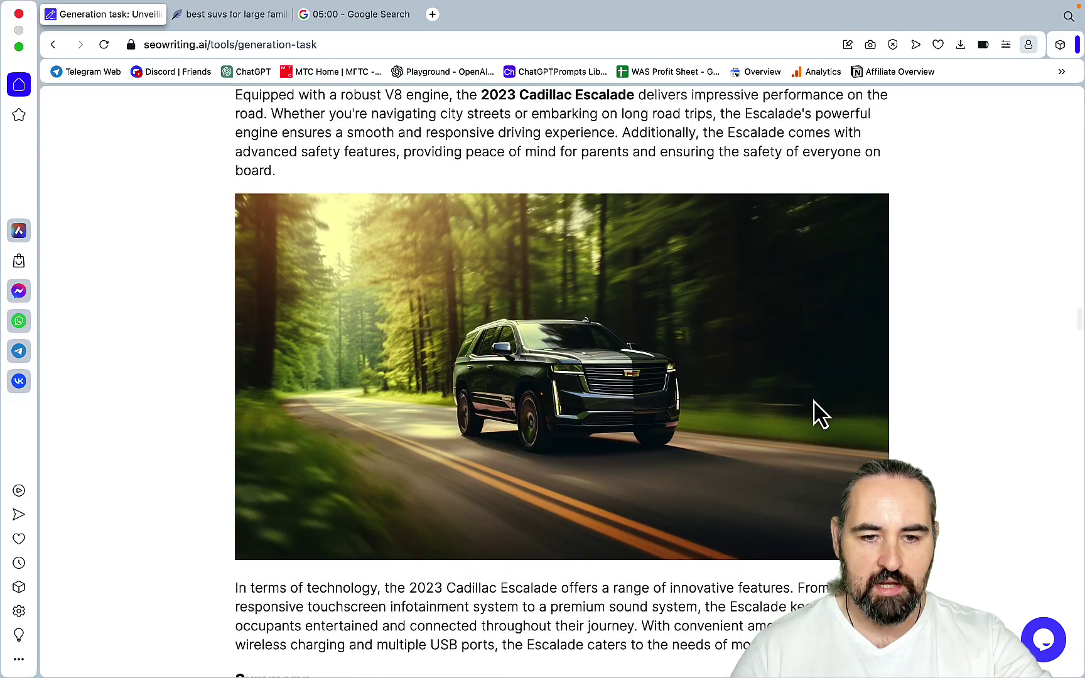
scroll(741, 452, "down", 11)
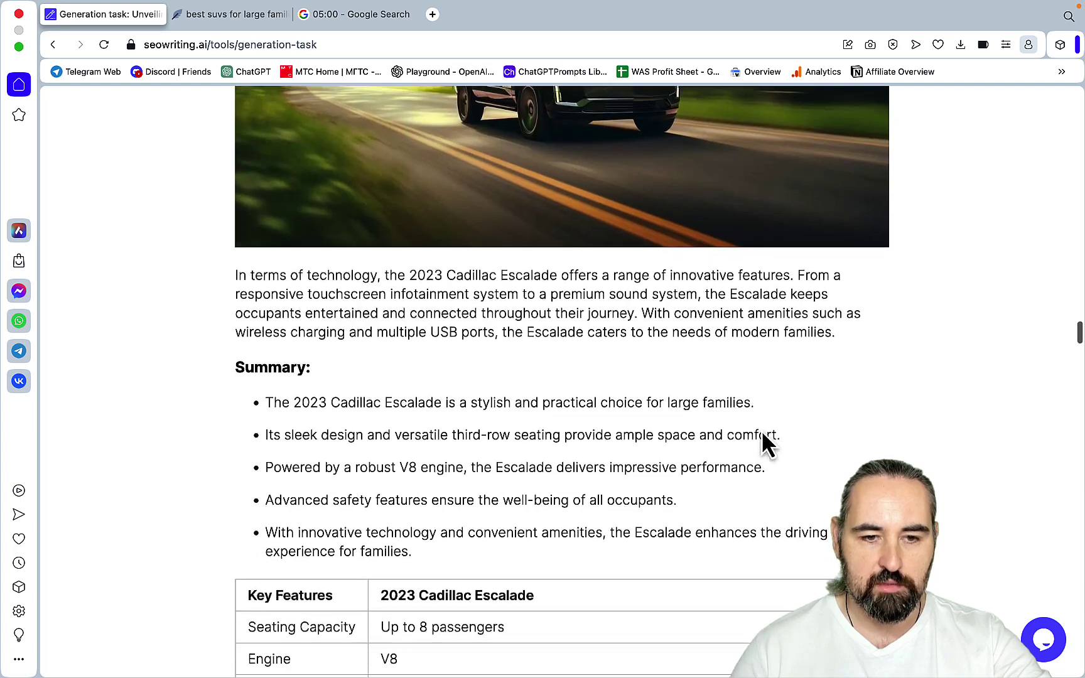
scroll(763, 433, "down", 4)
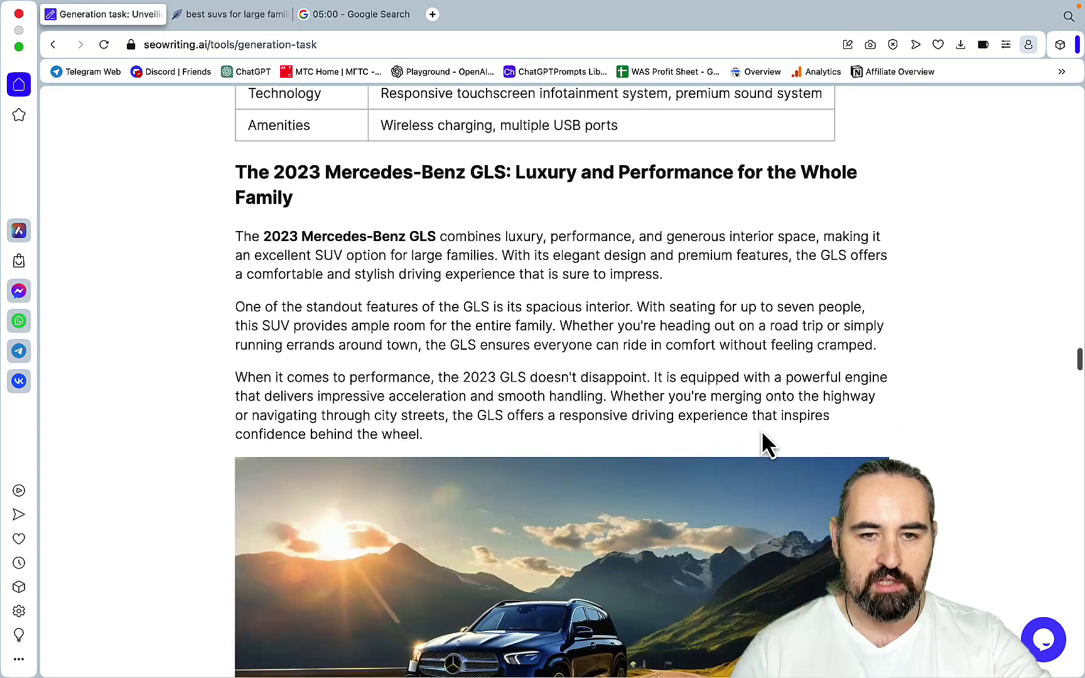
scroll(763, 433, "down", 5)
scroll(761, 429, "down", 3)
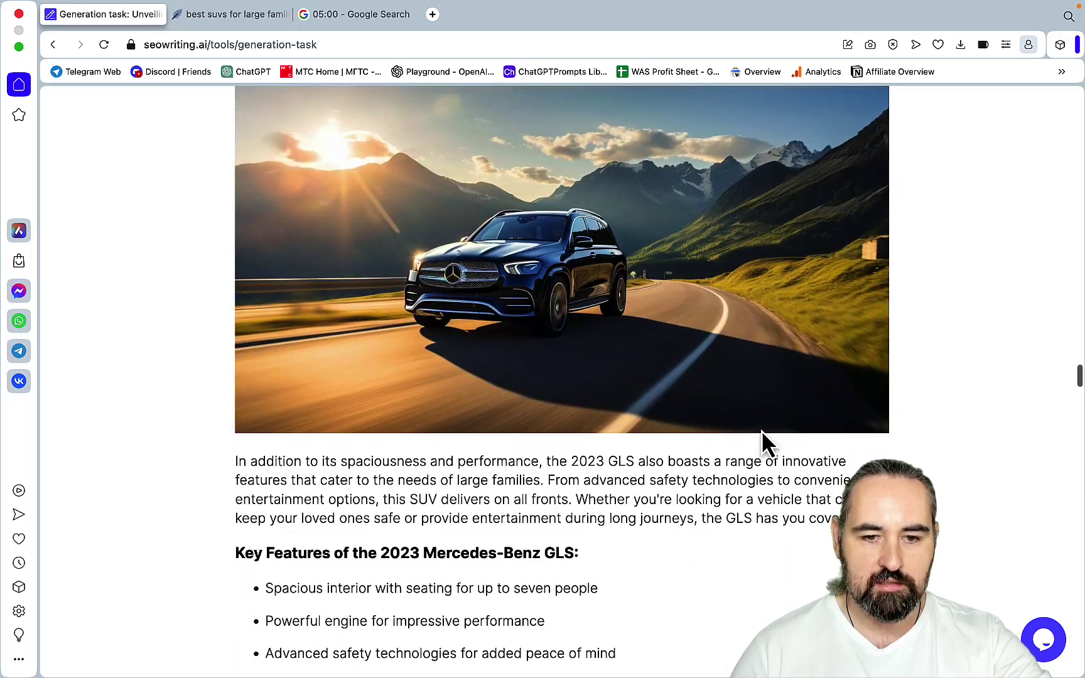
scroll(761, 429, "down", 13)
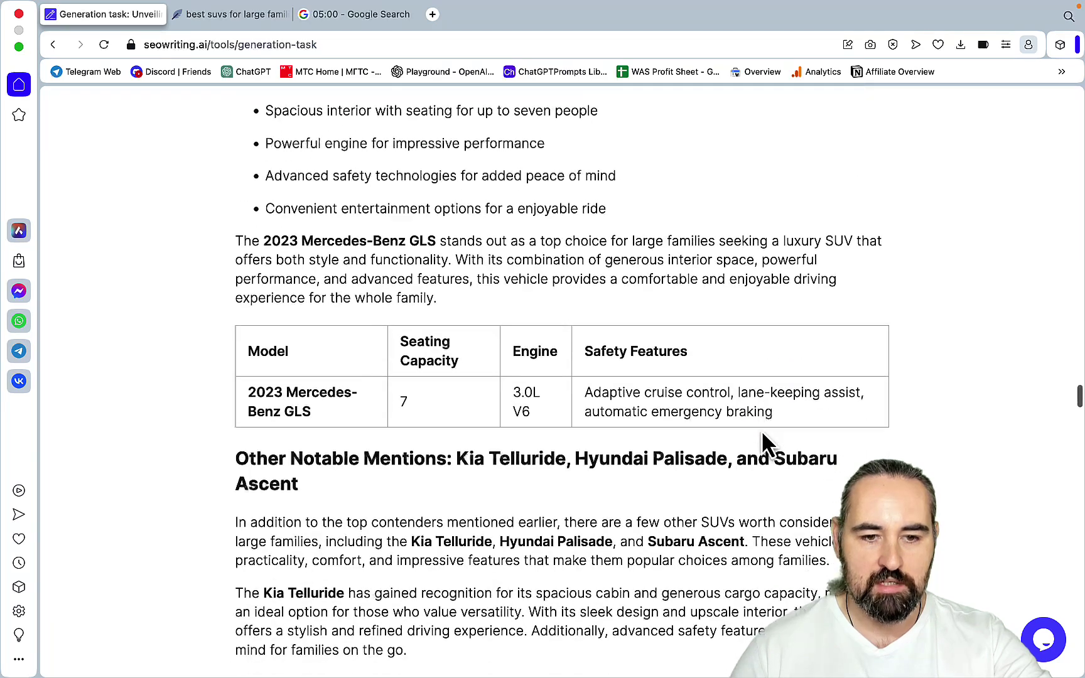
Read the article's notable mentions section on the Kia Telluride, Hyundai Palisade and Subaru Ascent, including its table, summary and image
right_click(763, 432)
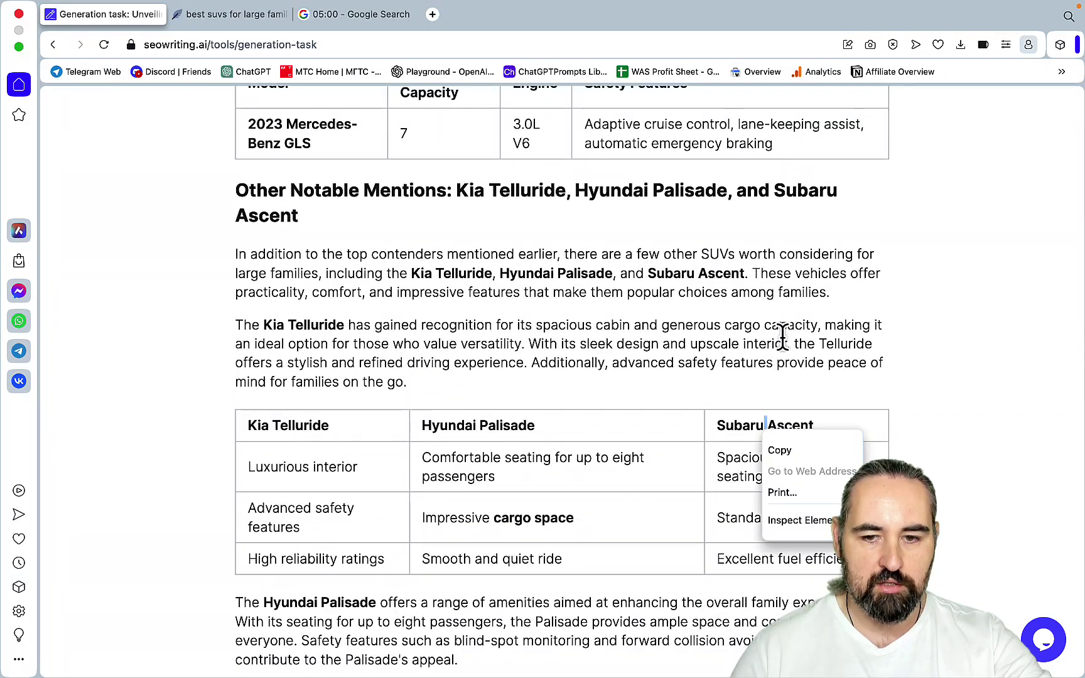
left_click(983, 339)
scroll(957, 328, "down", 9)
scroll(957, 328, "up", 1)
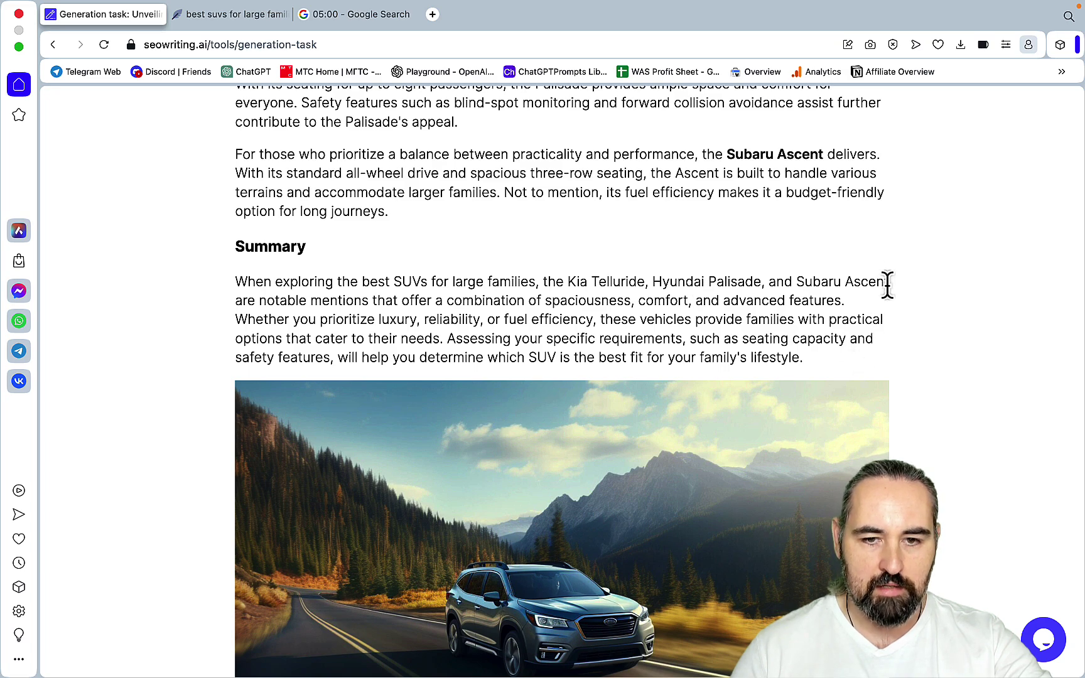
scroll(888, 285, "up", 20)
scroll(887, 290, "up", 2)
scroll(888, 290, "up", 10)
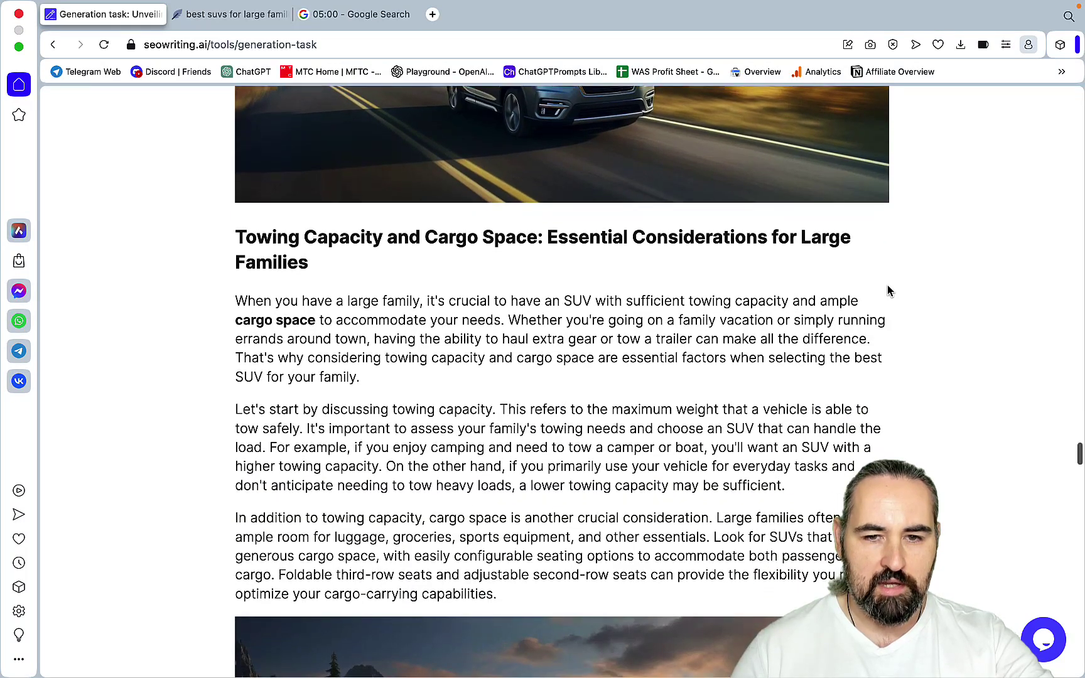
Examine the article's towing capacity and cargo space section and its safety features section, including the images and the safety feature table
scroll(888, 290, "down", 1)
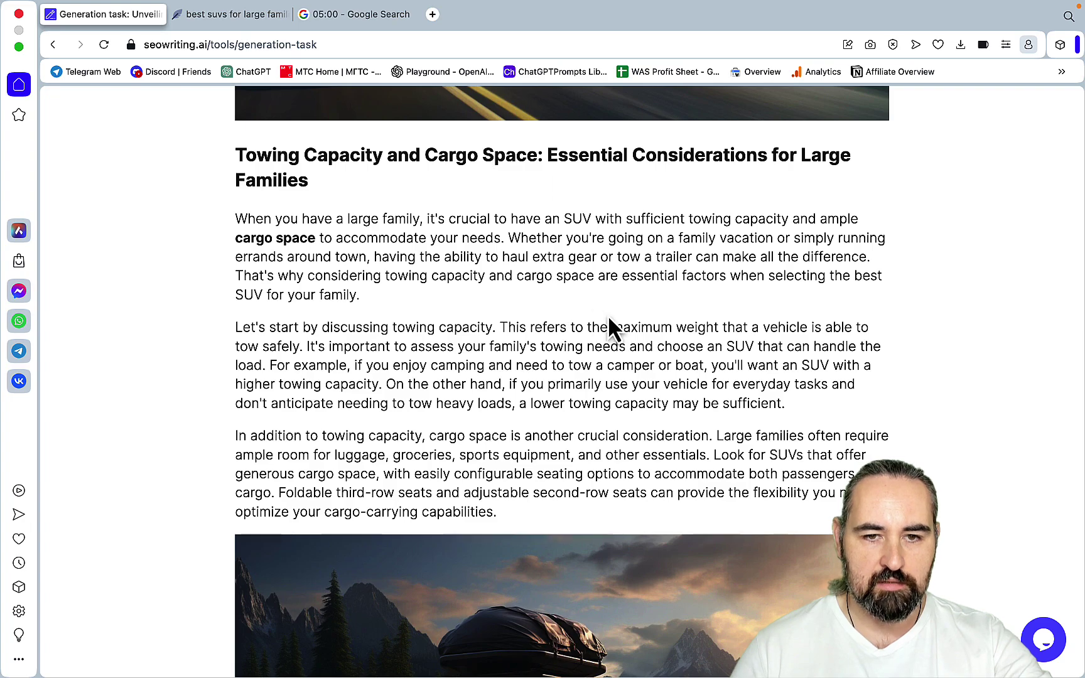
scroll(608, 321, "down", 9)
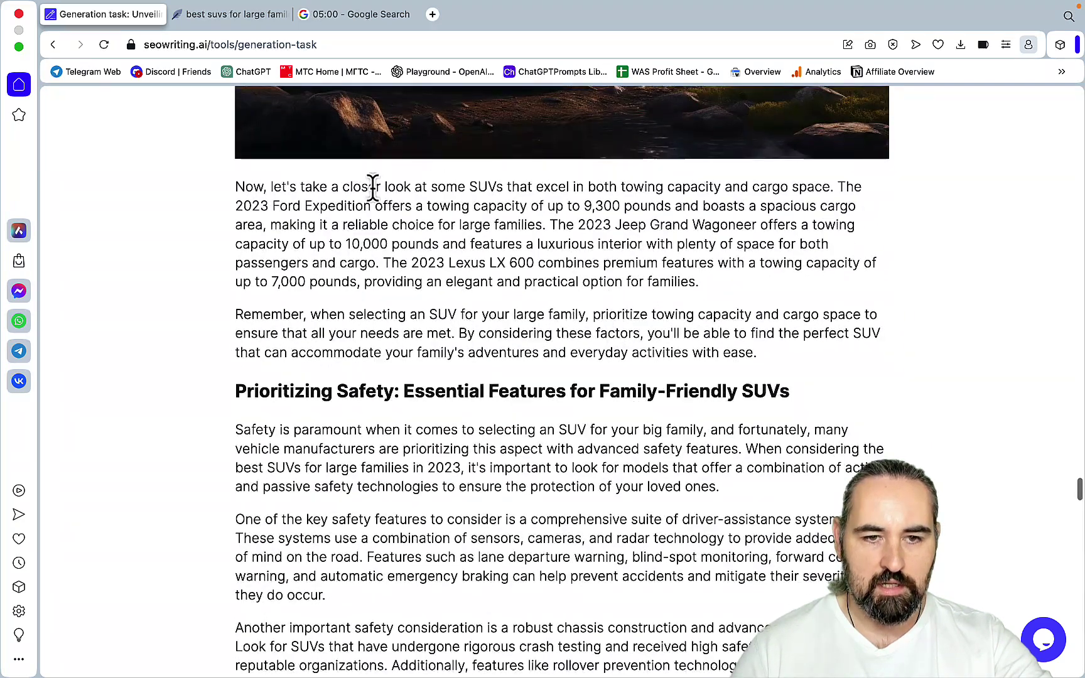
scroll(616, 265, "down", 2)
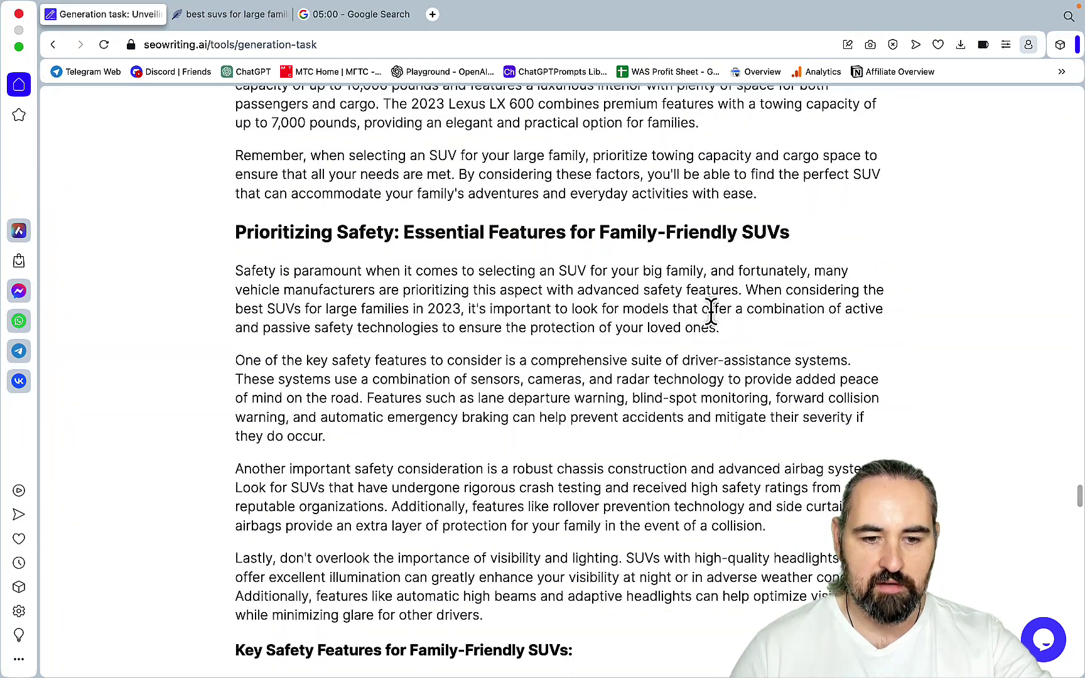
scroll(709, 314, "down", 5)
scroll(715, 327, "down", 13)
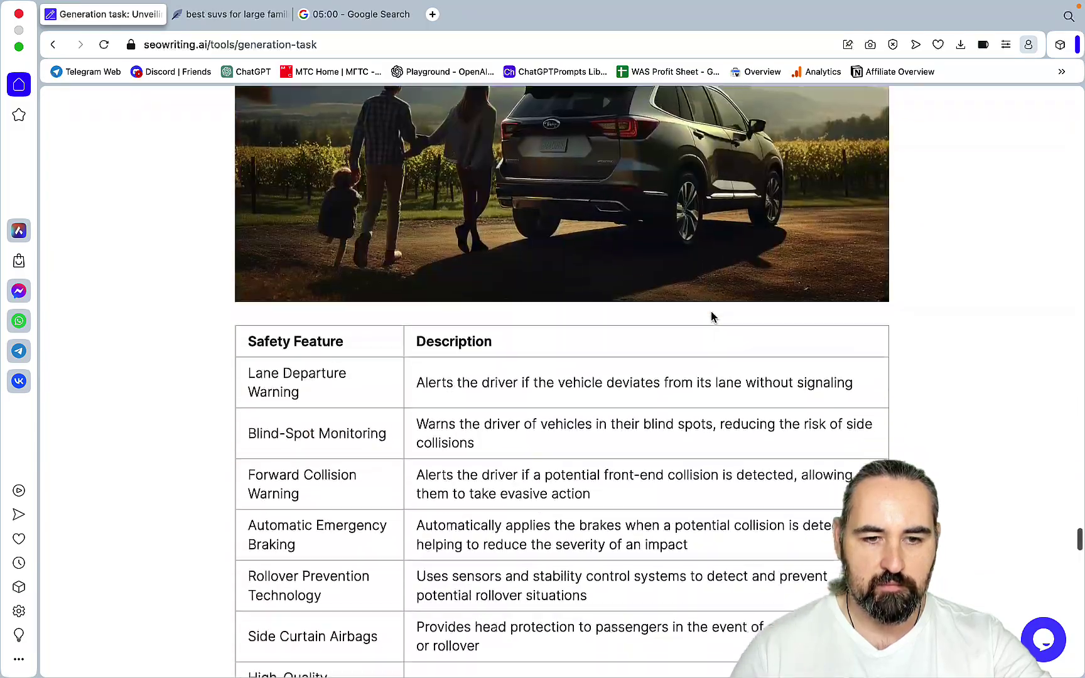
scroll(712, 312, "down", 2)
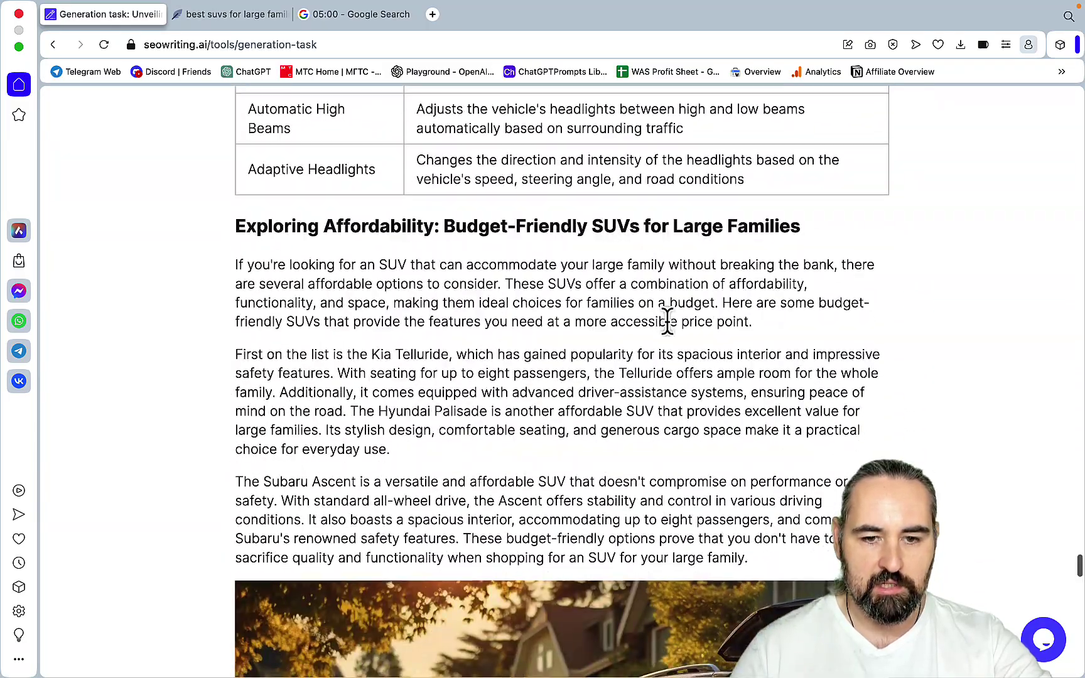
Review the article's budget-friendly SUVs section, price table, conclusion and FAQ down to the source links
scroll(667, 321, "down", 15)
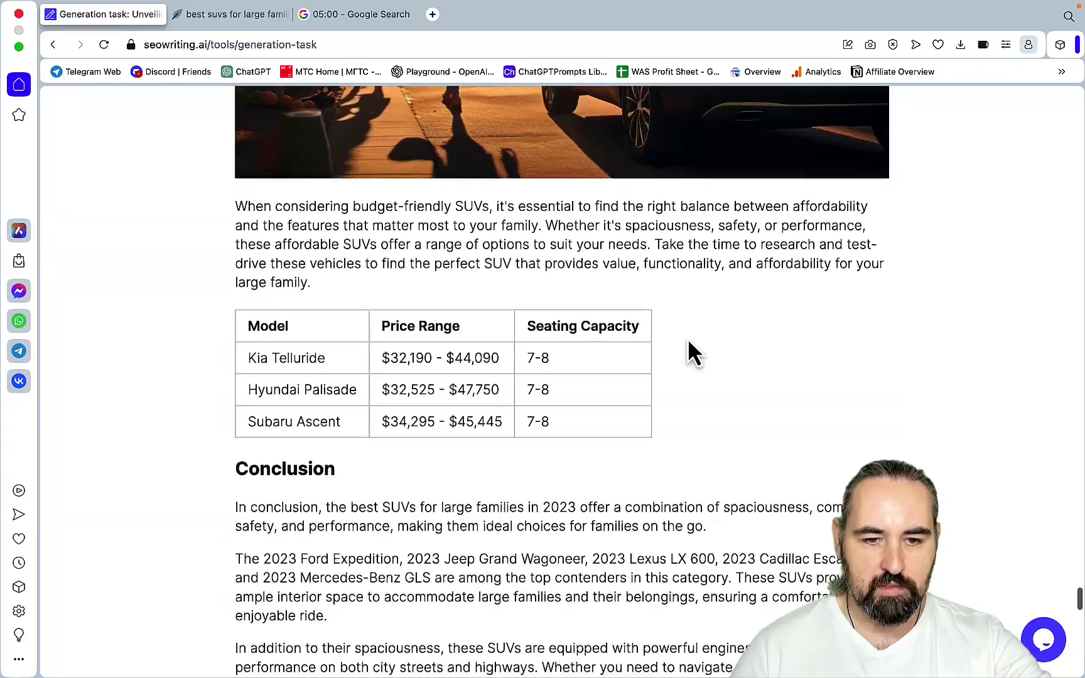
scroll(689, 342, "down", 20)
scroll(688, 338, "down", 7)
scroll(688, 339, "up", 20)
scroll(691, 346, "down", 12)
scroll(659, 408, "down", 15)
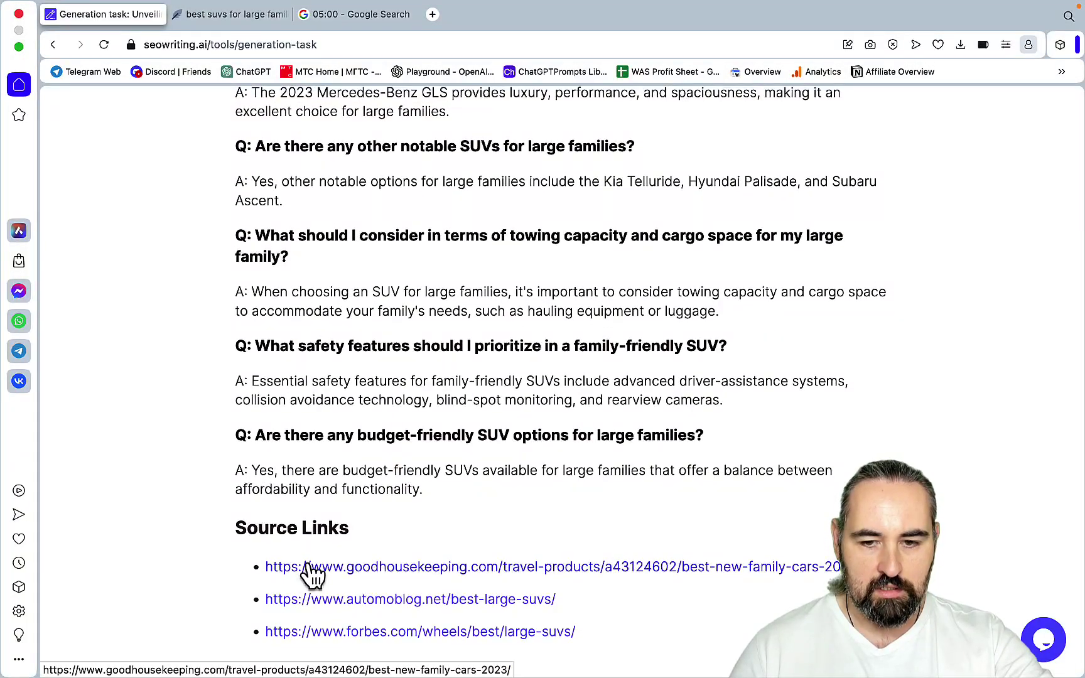
Open the Good Housekeeping source link, look through its family cars article, and return to the generated article
left_click(516, 568)
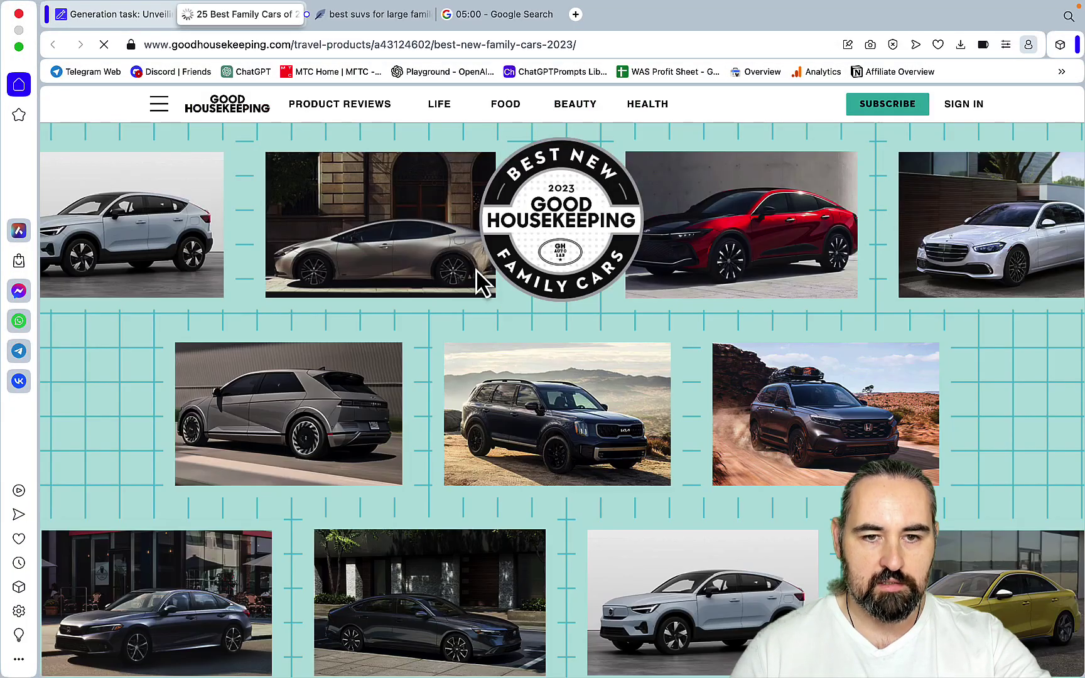
scroll(478, 416, "down", 5)
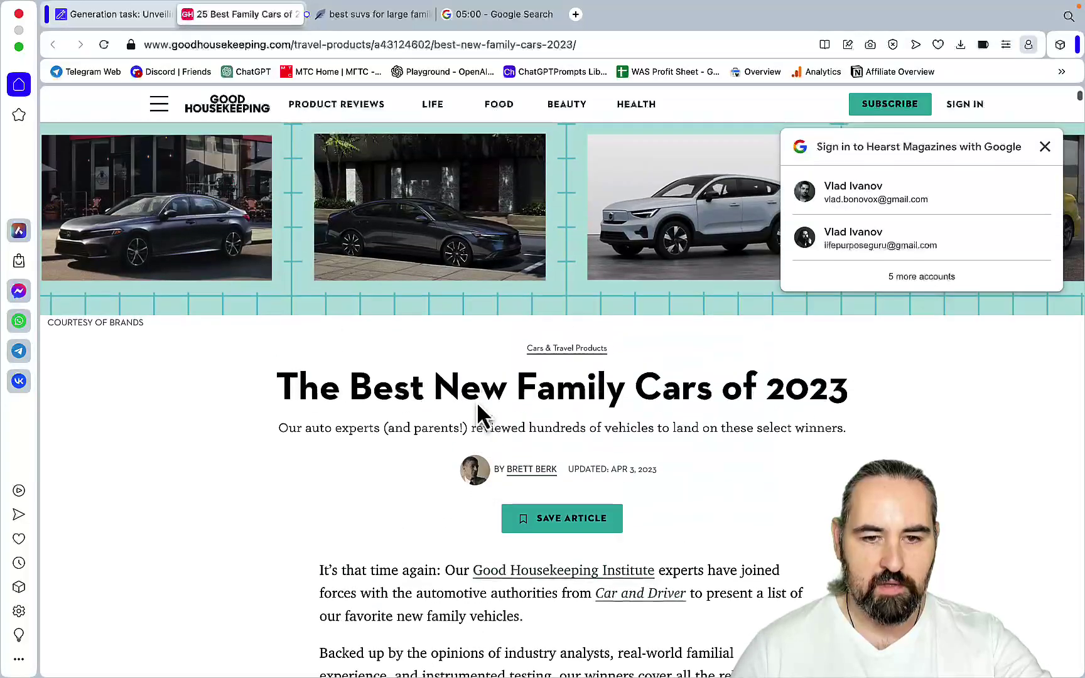
scroll(477, 408, "down", 15)
scroll(477, 401, "down", 1)
left_click(188, 15)
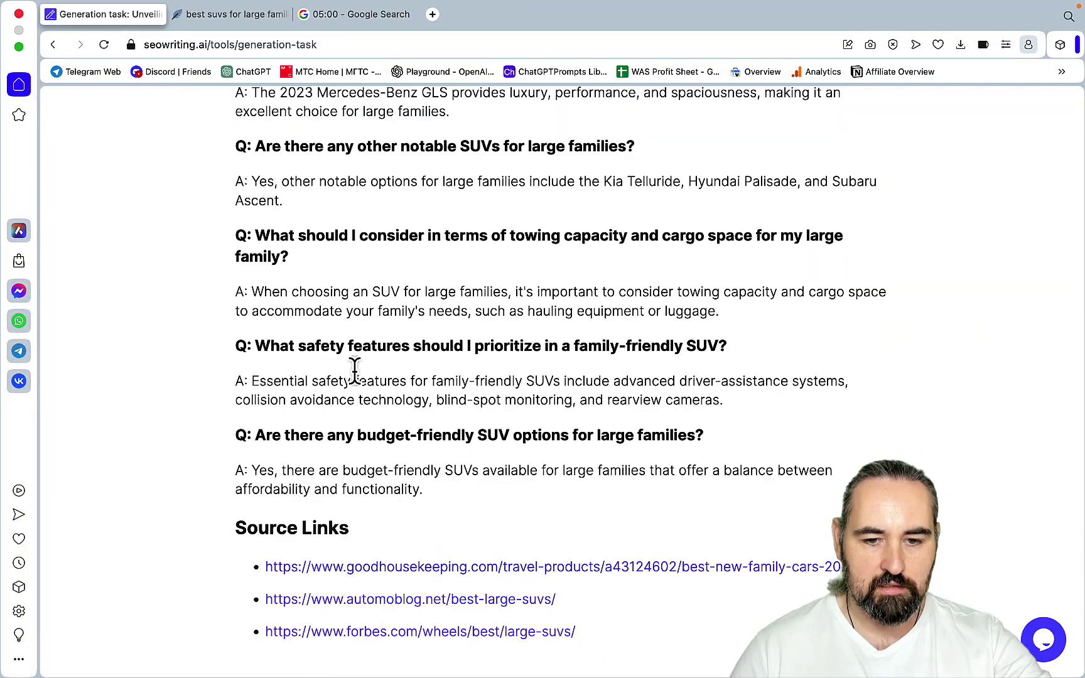
Open the Automoblog source link, look over its large SUV picks and Ford Expedition section, and return to the generated article
left_click(425, 601)
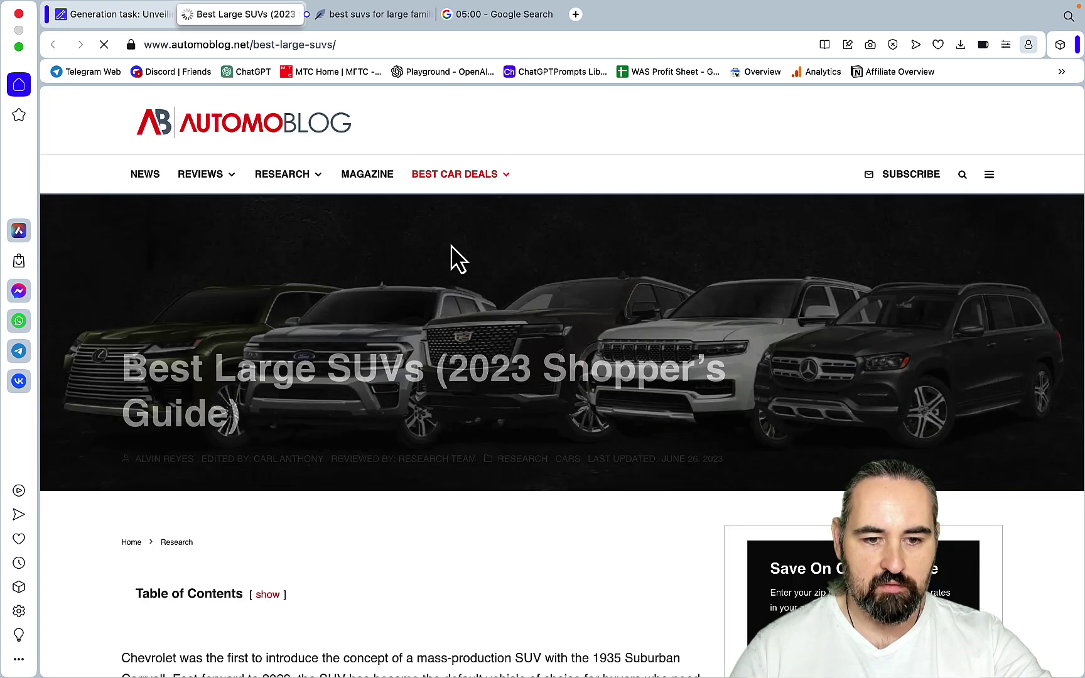
scroll(450, 251, "down", 15)
scroll(451, 245, "down", 10)
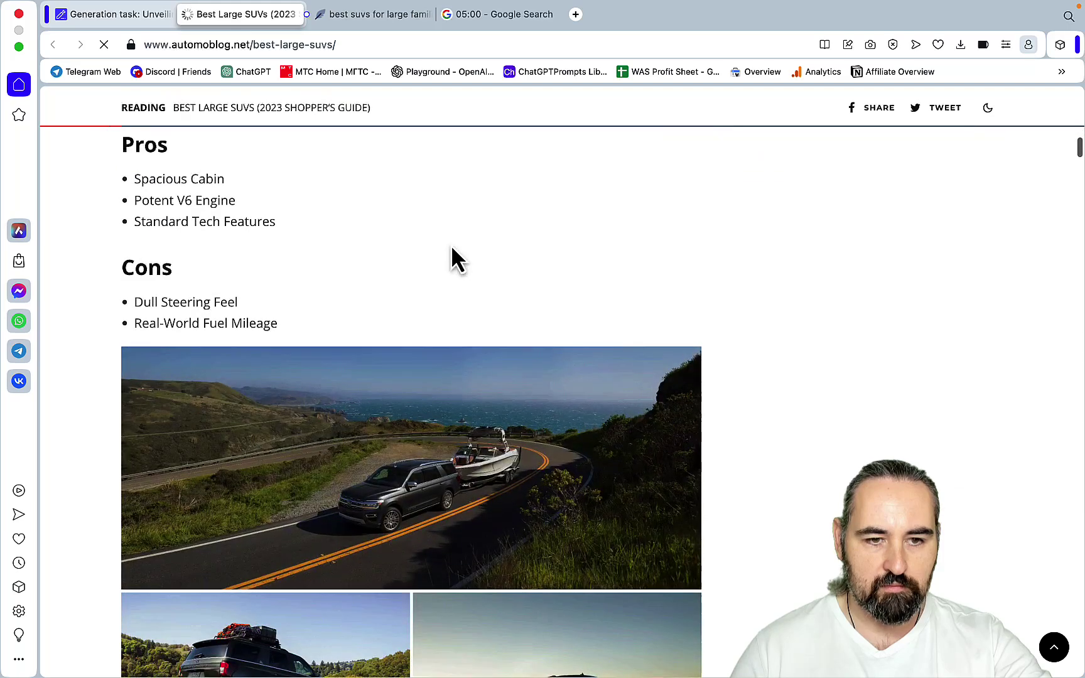
scroll(451, 245, "up", 7)
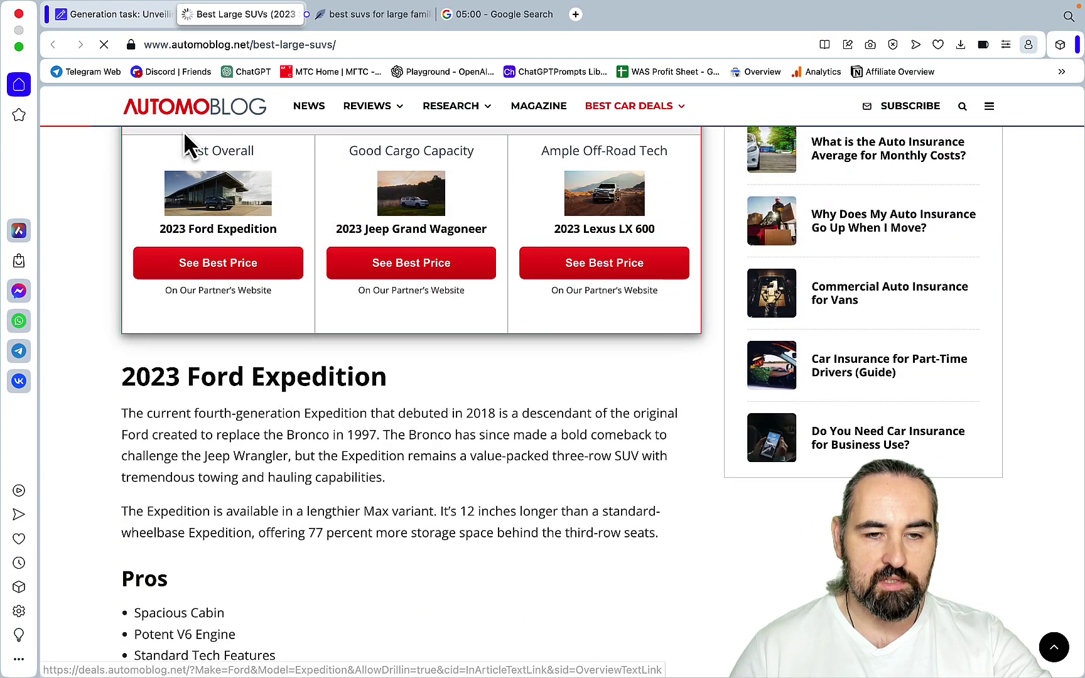
left_click(193, 14)
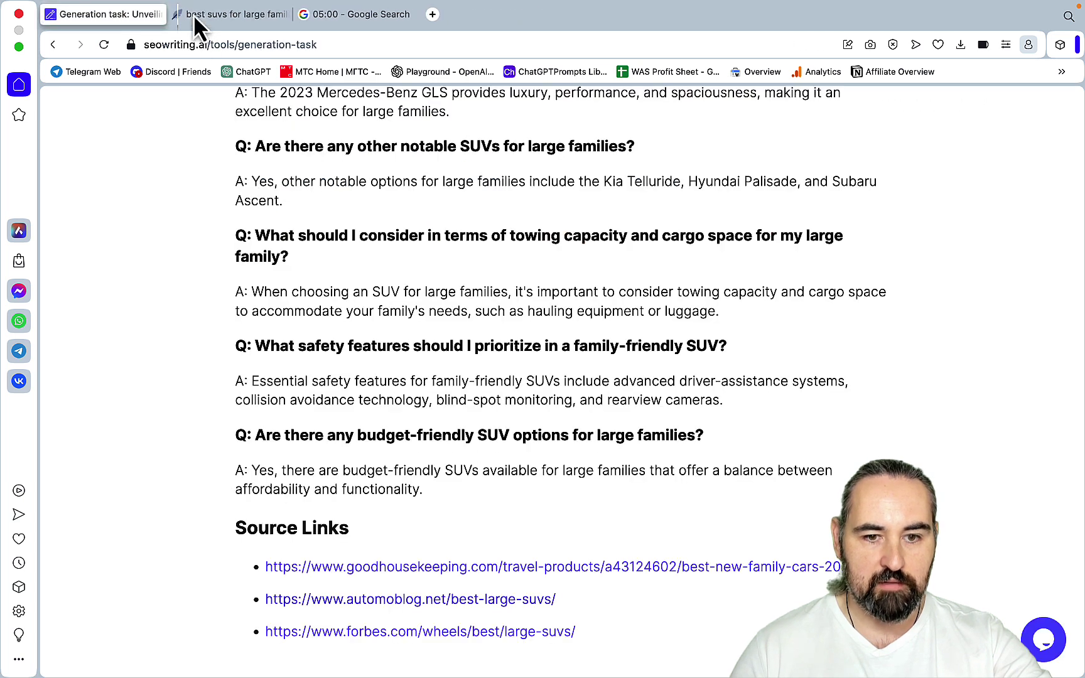
Open the Forbes Wheels source link, skim its guide to large SUVs, and return to the generated article
left_click(426, 634)
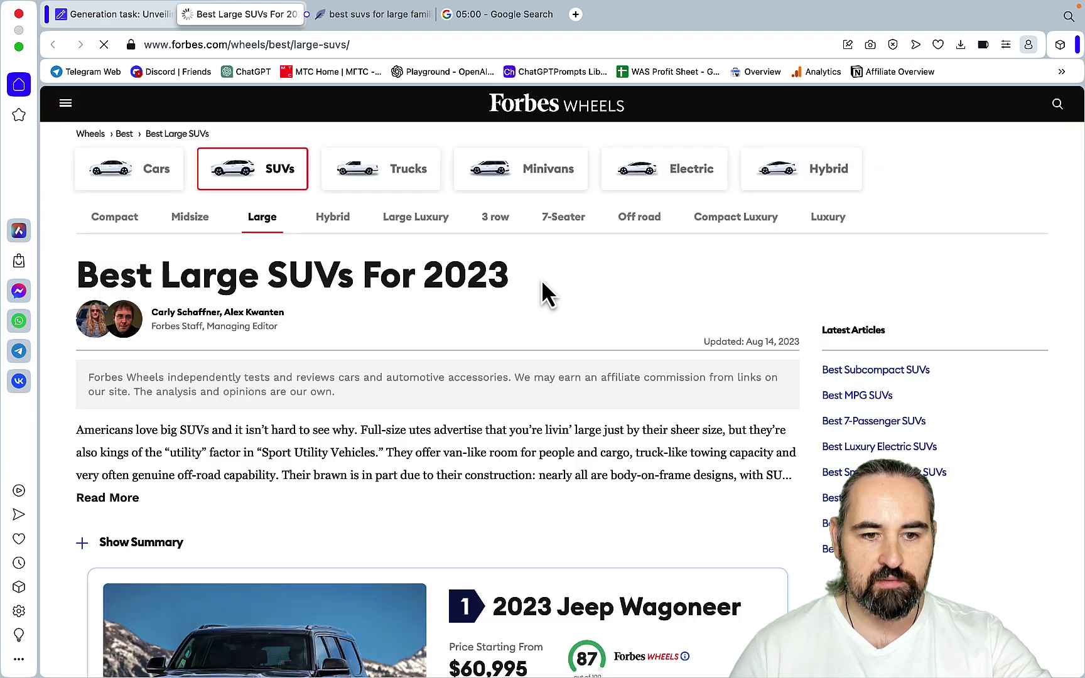
scroll(550, 352, "down", 15)
scroll(551, 369, "down", 20)
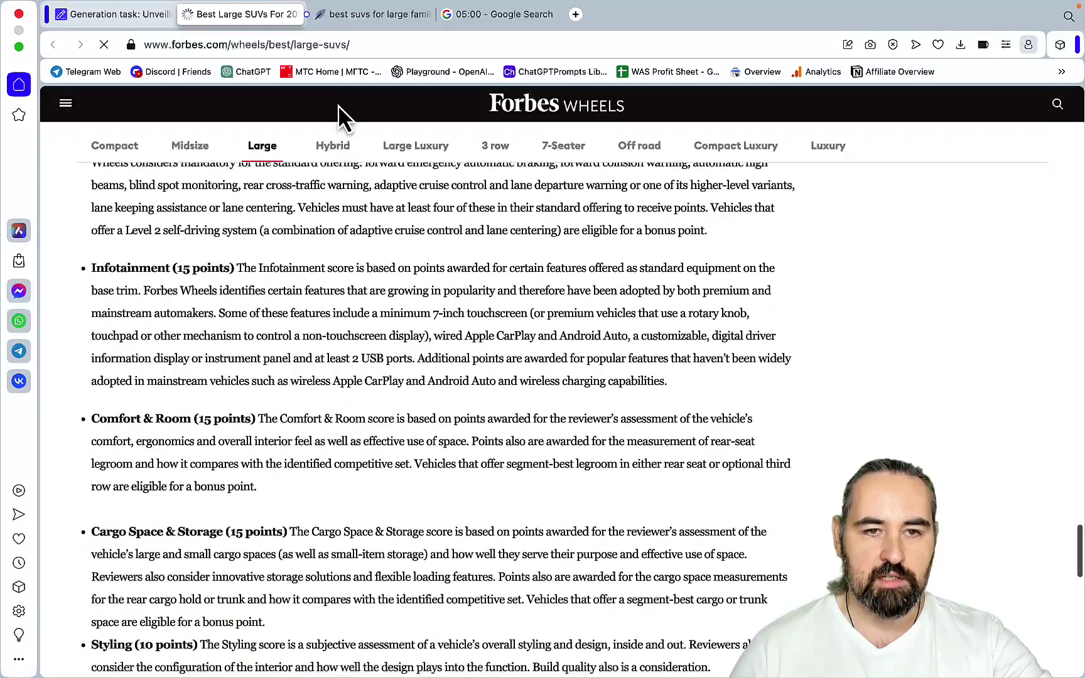
left_click(188, 15)
Go back to the beginning of the generated article and check its total word count
scroll(382, 494, "up", 20)
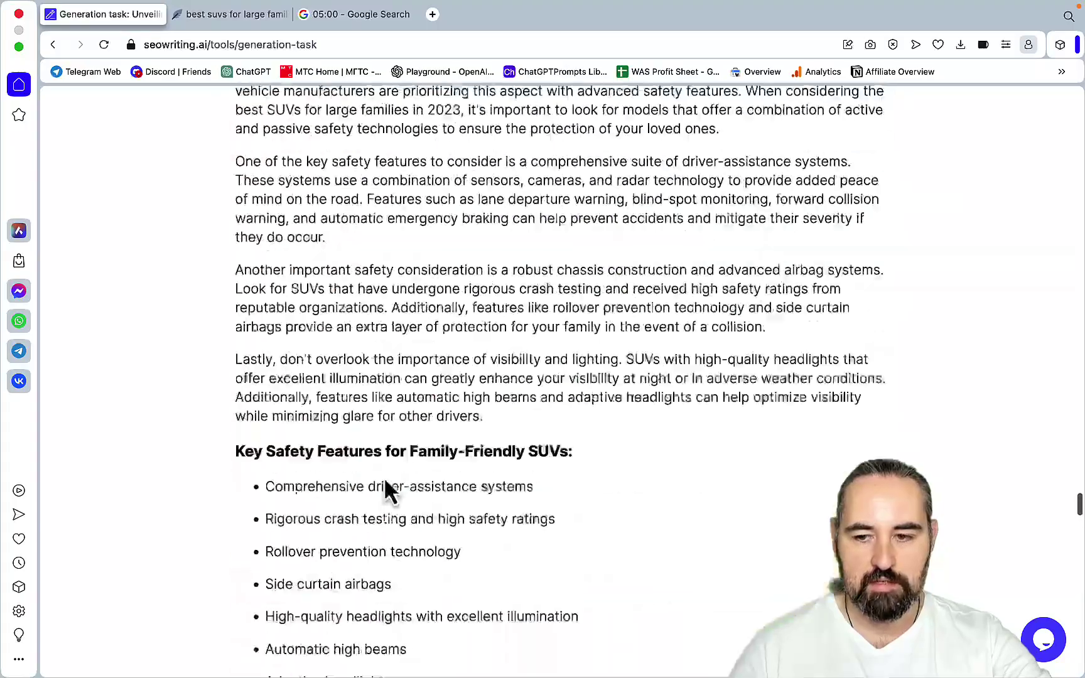
scroll(384, 484, "up", 15)
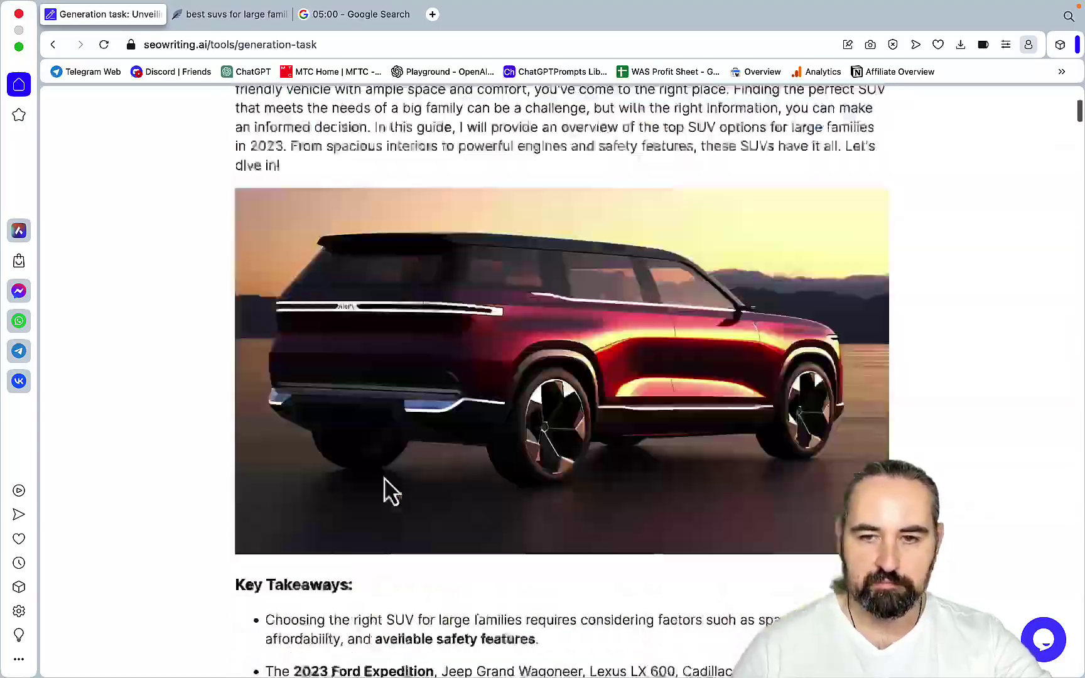
scroll(506, 399, "down", 3)
scroll(559, 404, "up", 3)
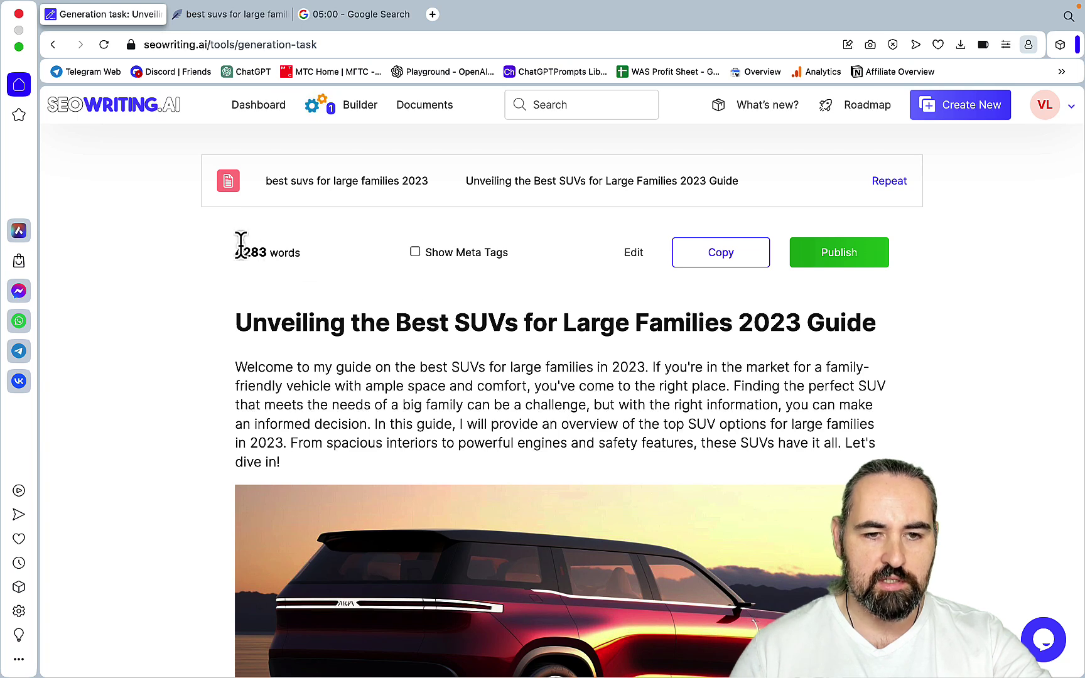
left_click_drag(235, 251, 277, 264)
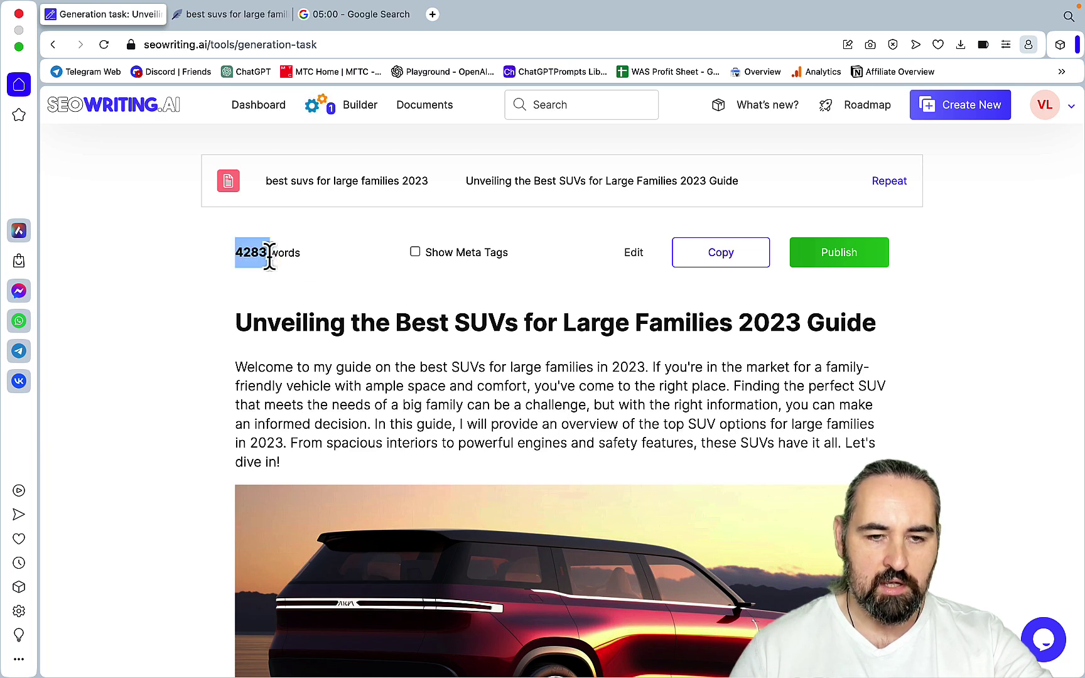
left_click(926, 374)
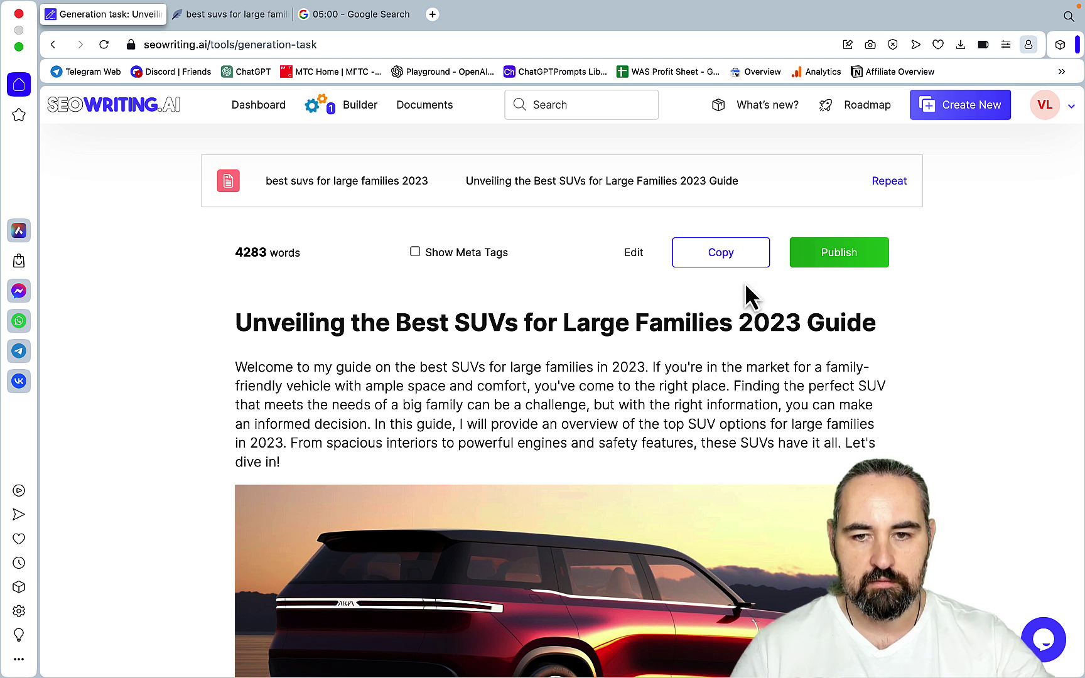
Copy the whole generated article and paste it into the empty "best suvs for large families 2023" editor in NeuronWriter
left_click(728, 259)
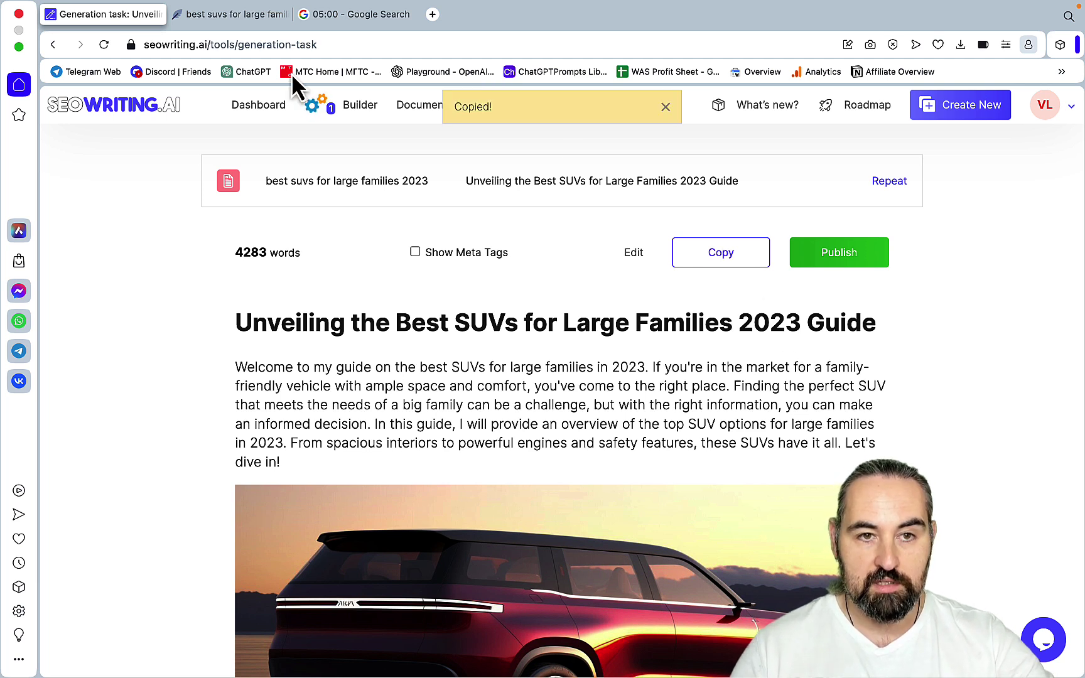
left_click(240, 8)
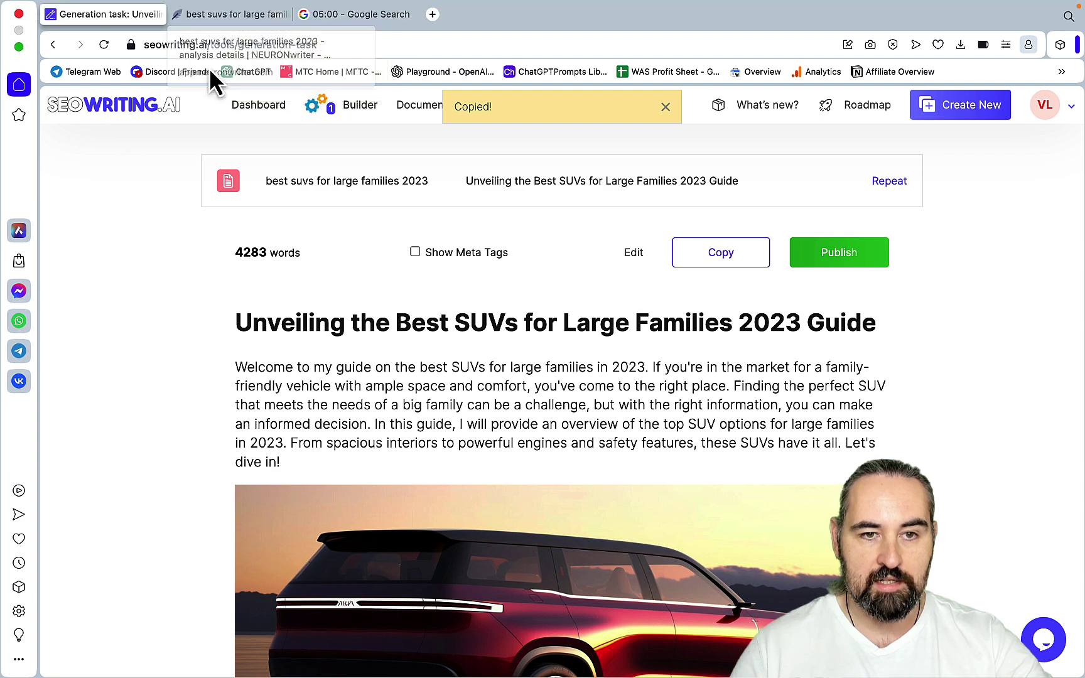
left_click(243, 17)
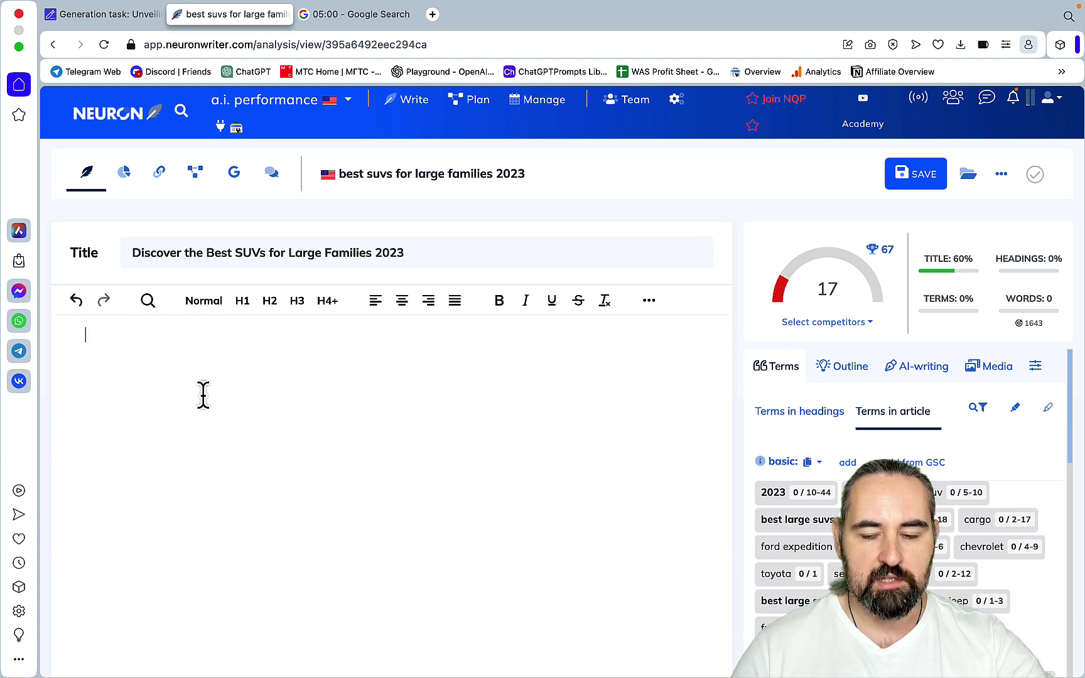
scroll(942, 531, "down", 10)
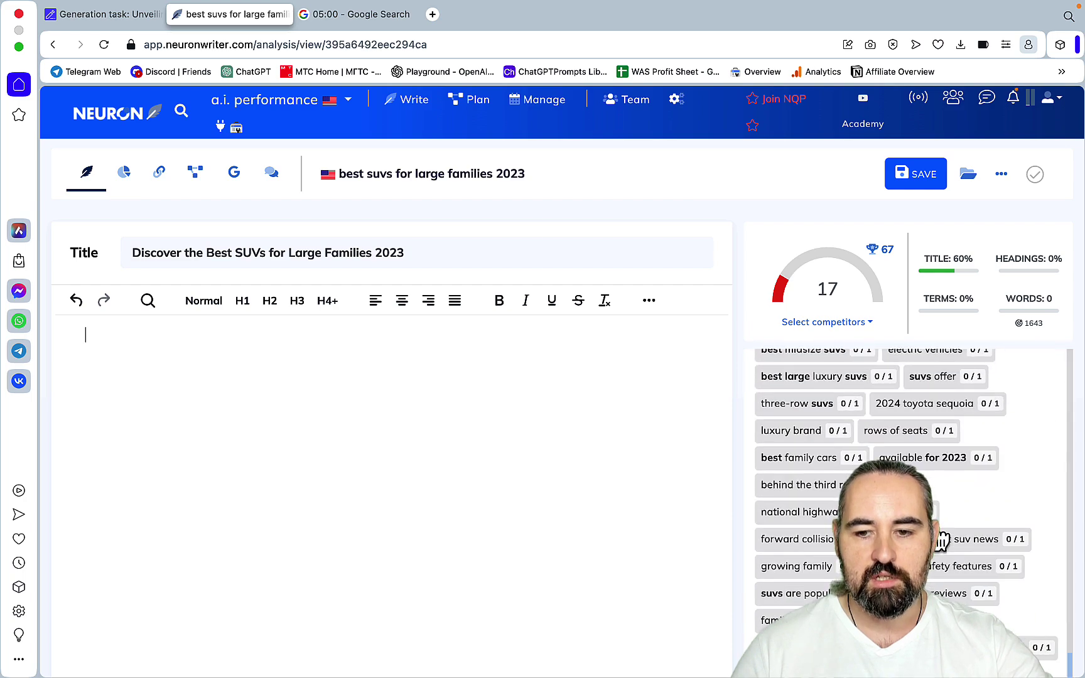
scroll(940, 542, "down", 3)
scroll(936, 547, "up", 10)
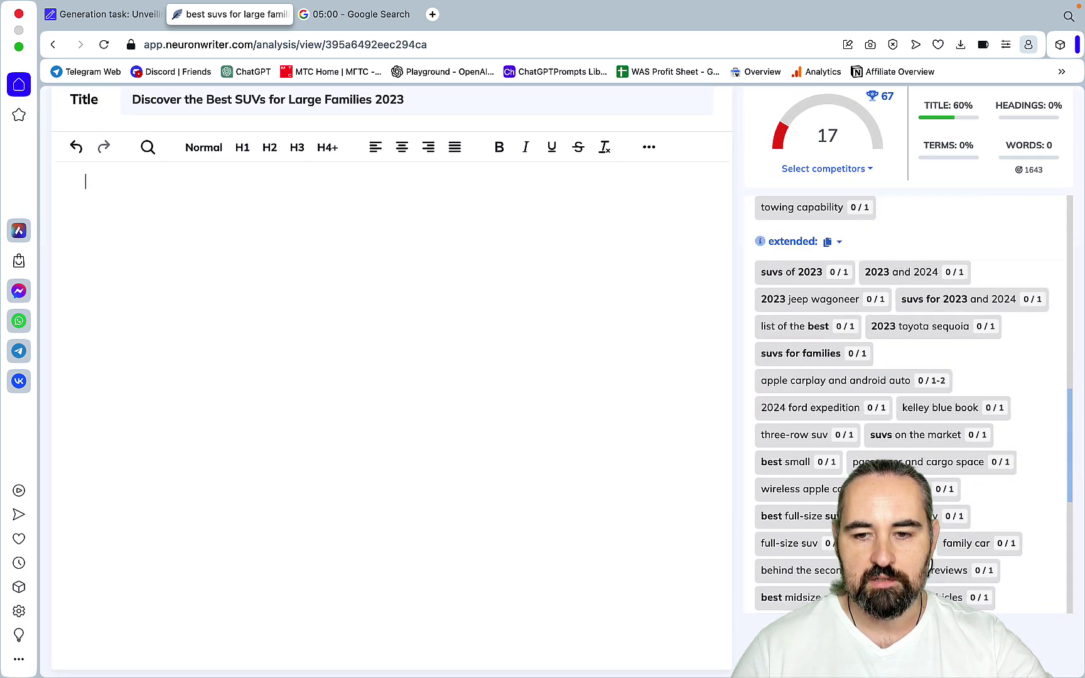
scroll(433, 371, "up", 3)
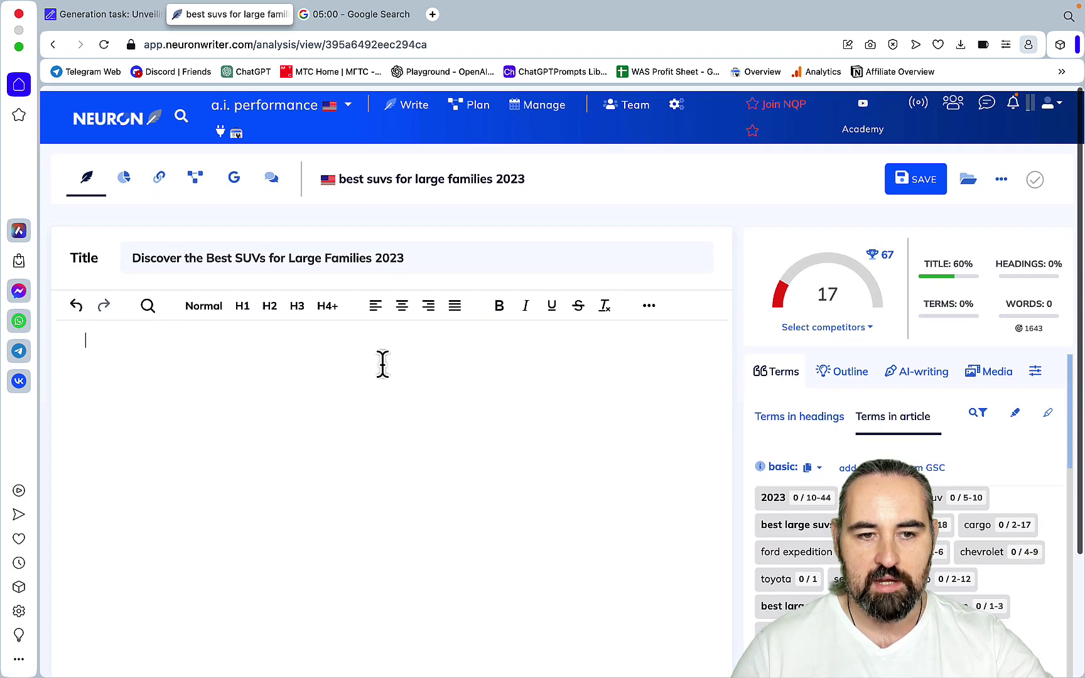
key("cmd+v")
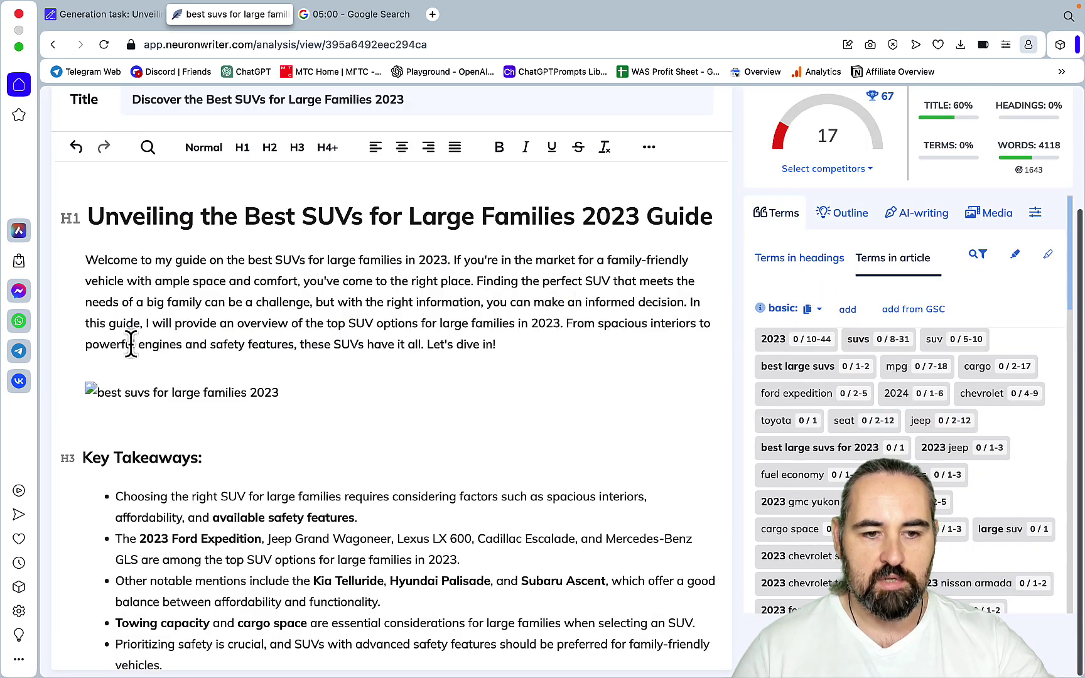
Check the pasted article's content score, heading, term and word ratings, and compare its term usage with the recommended ranges
scroll(208, 438, "up", 5)
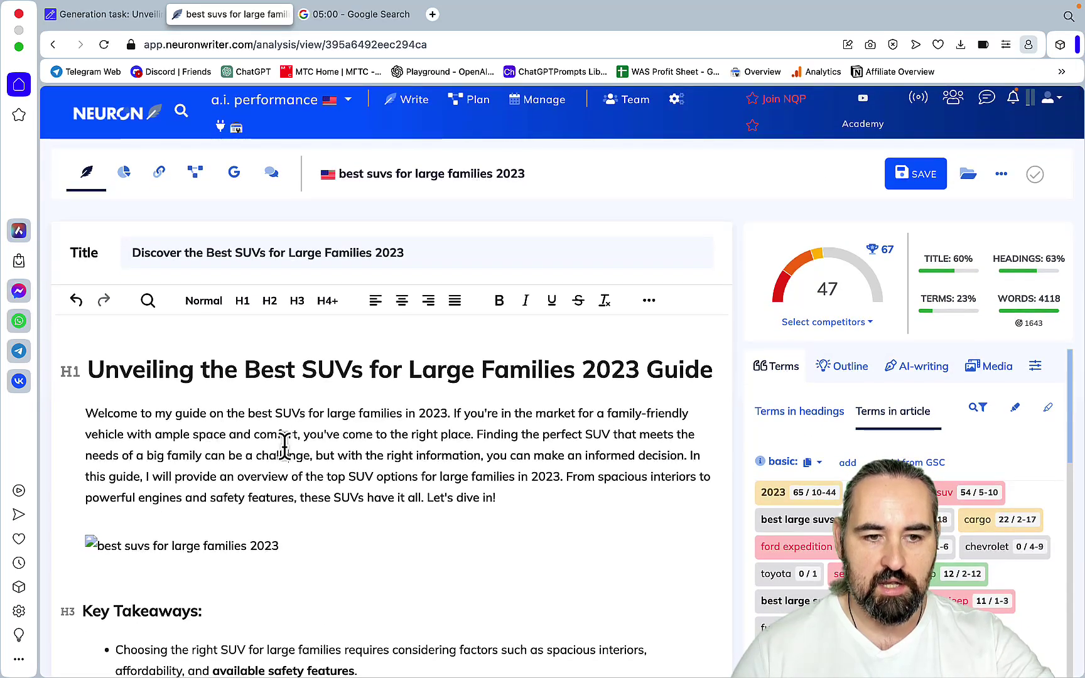
scroll(421, 494, "down", 3)
scroll(422, 440, "down", 5)
scroll(424, 388, "up", 10)
mouse_move(886, 261)
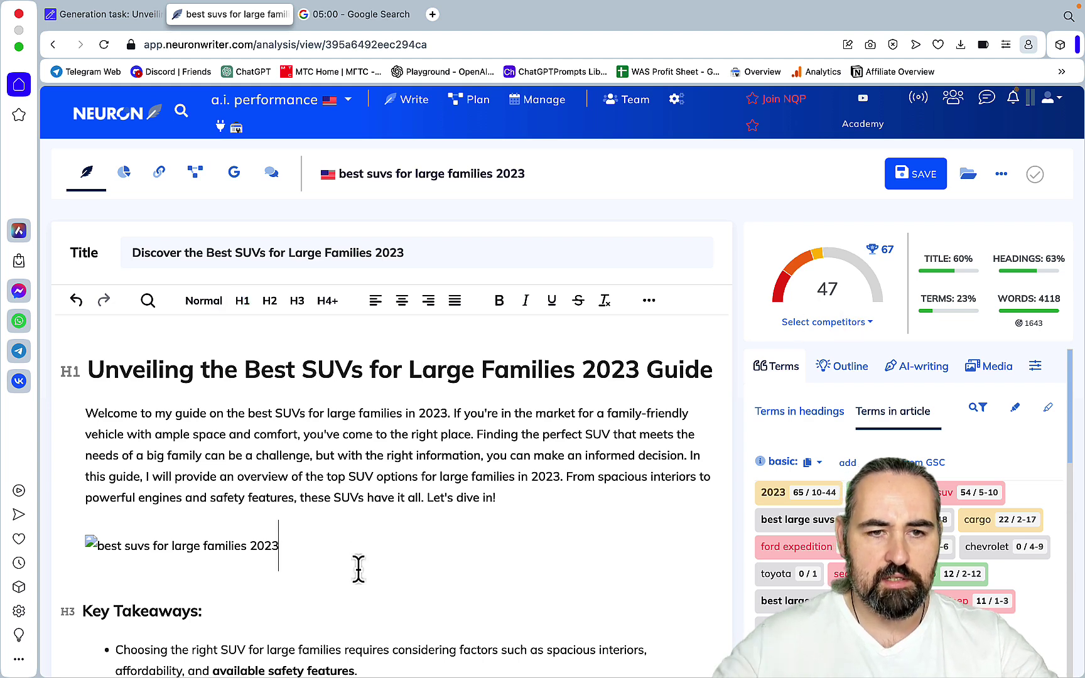
Delete the entire pasted article from the content editor, leaving the title field as it is
key("super+a")
key("BackSpace")
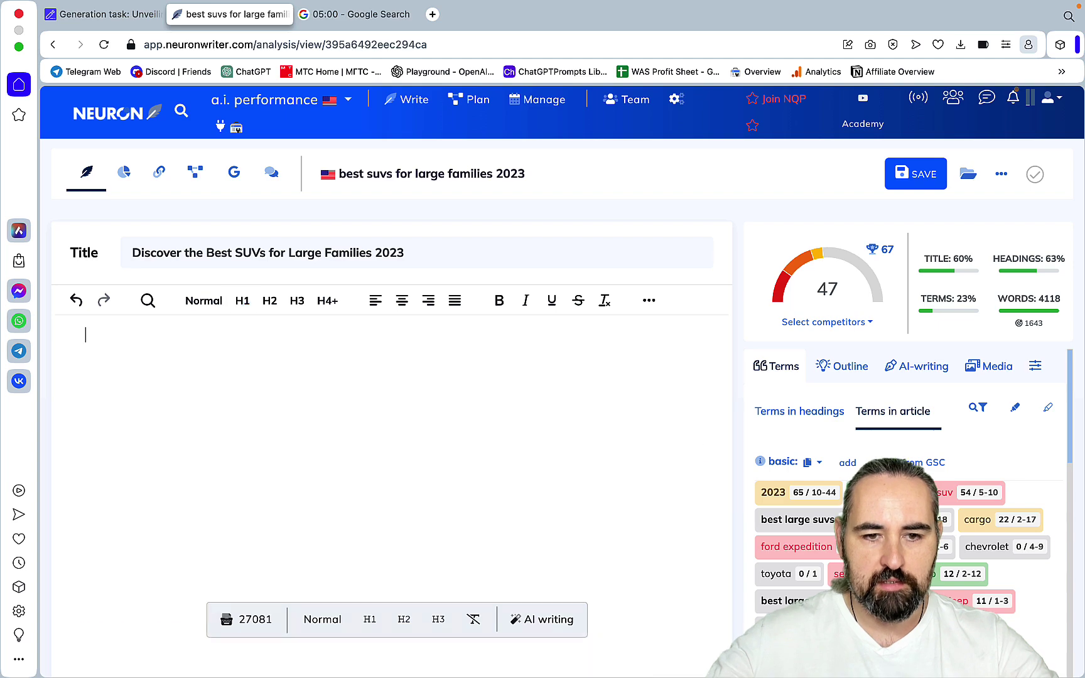
scroll(666, 582, "down", 3)
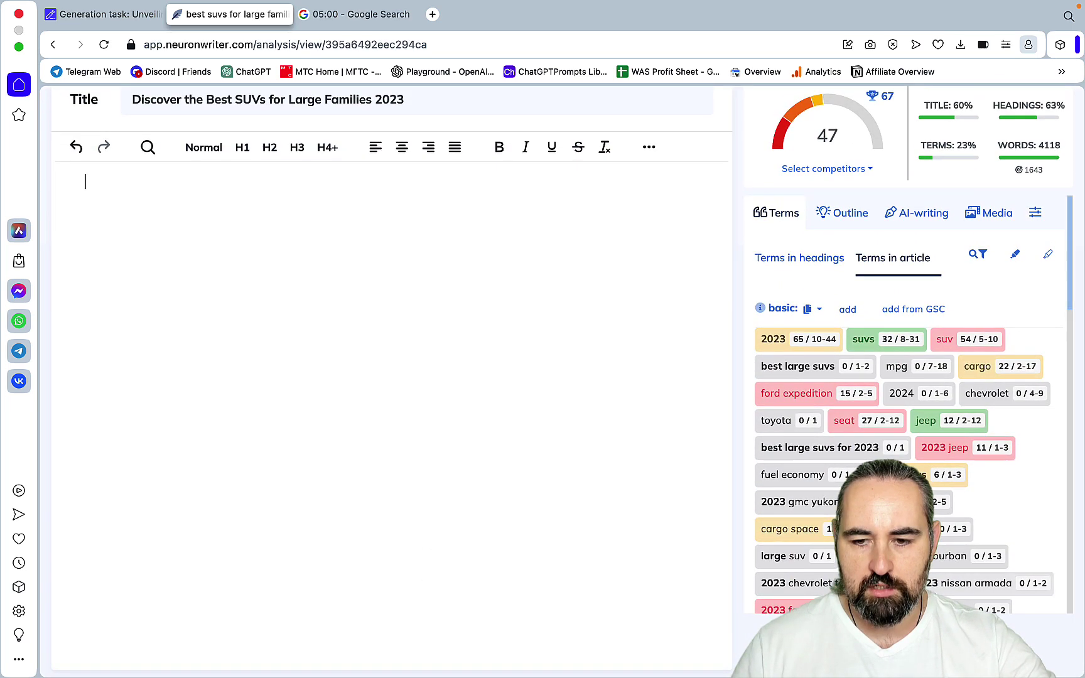
Copy all of NeuronWriter's recommended terms to the clipboard and paste them into the empty content editor
scroll(904, 396, "down", 15)
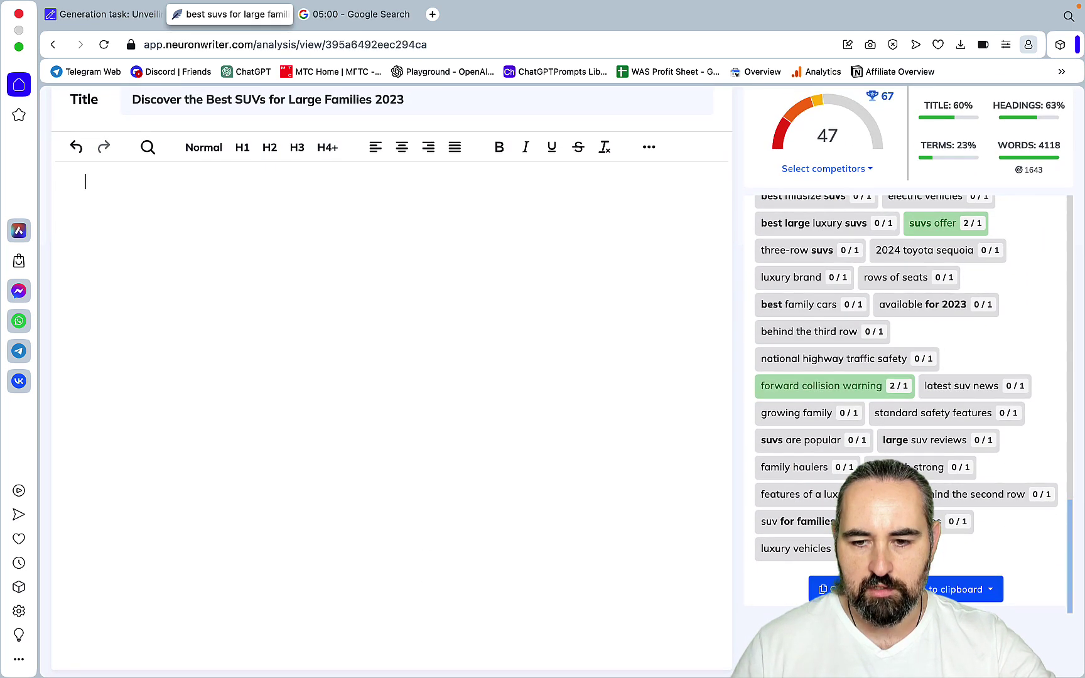
left_click(892, 582)
left_click(883, 450)
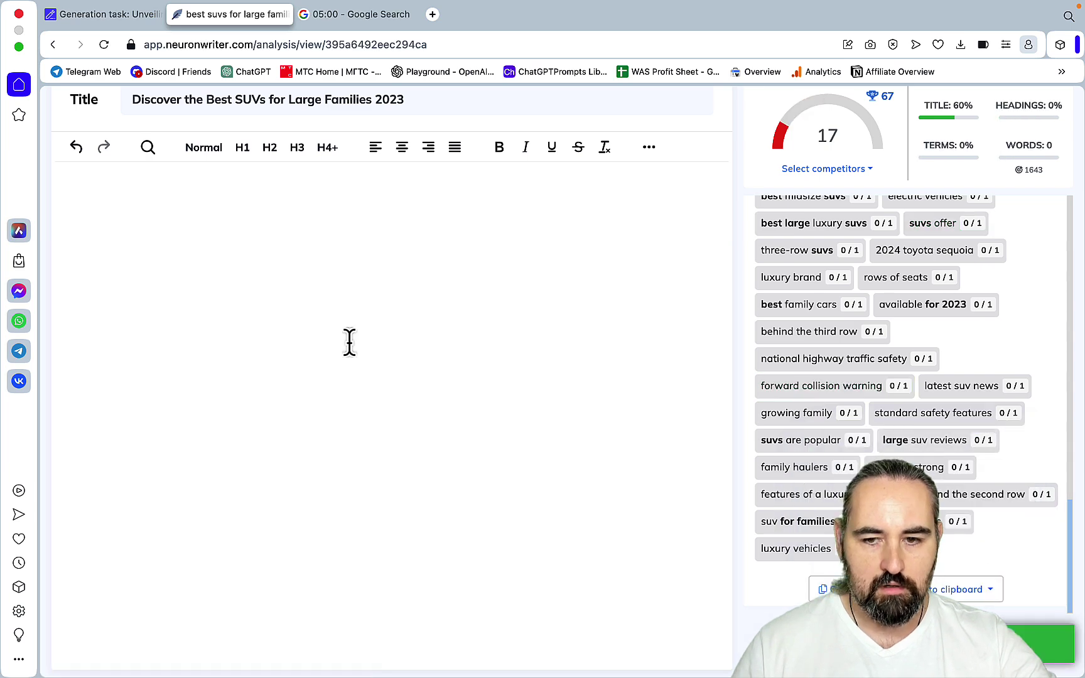
key("super+v")
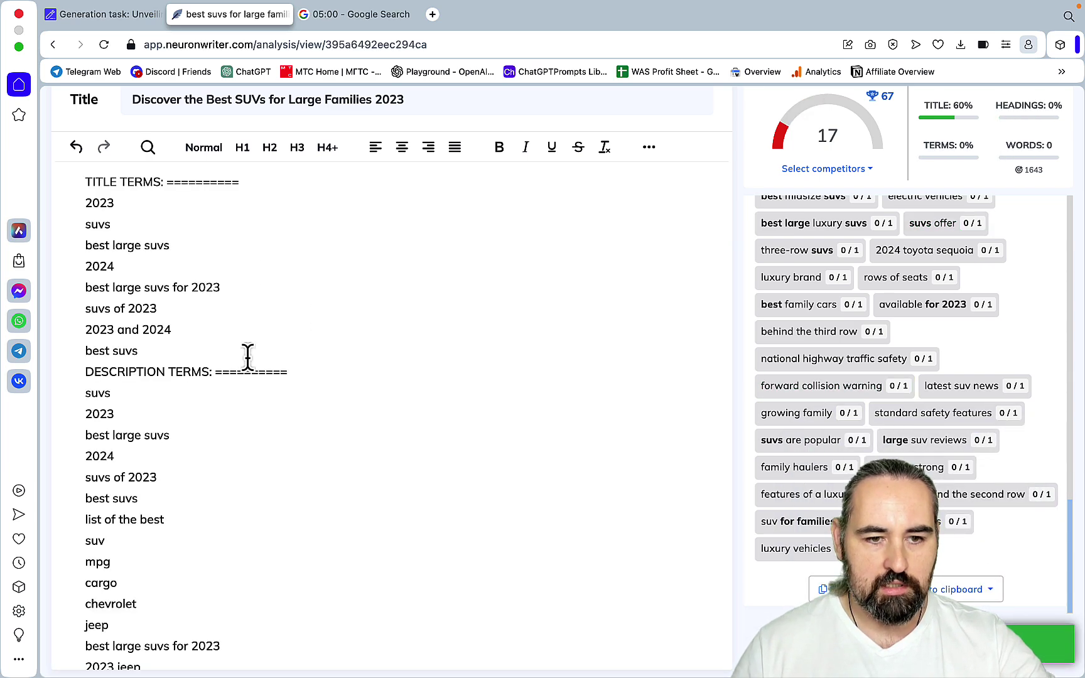
Delete the title, description and header term lists from the pasted text, keeping only the article content terms
scroll(248, 358, "down", 15)
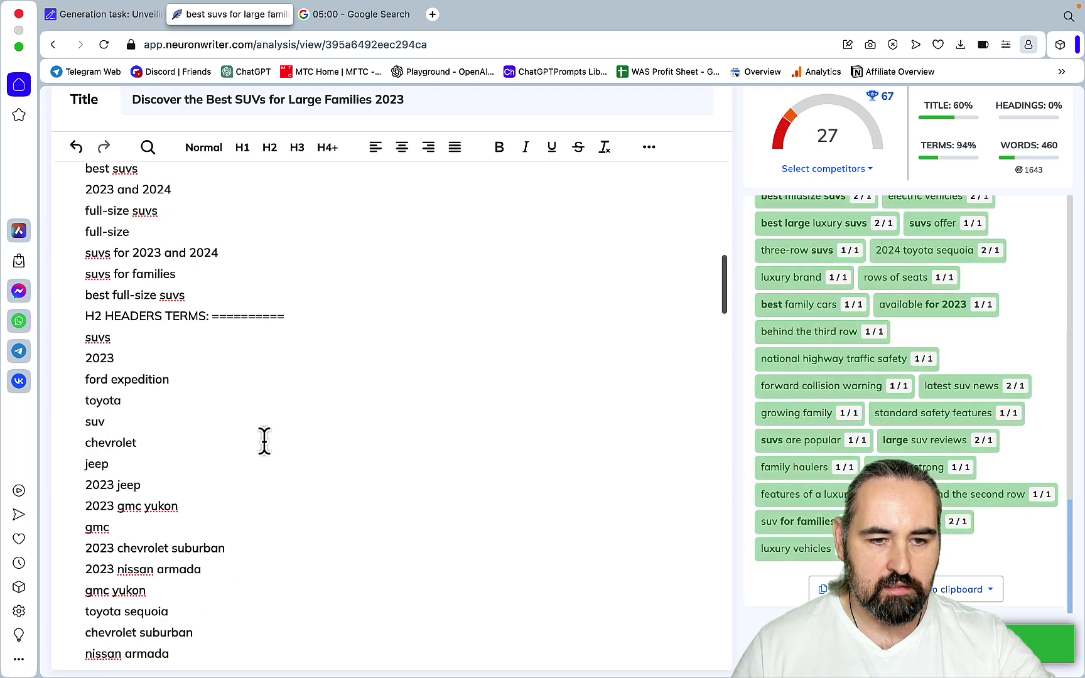
scroll(264, 442, "down", 15)
scroll(264, 441, "down", 1)
left_click_drag(286, 482, 110, 102)
key("BackSpace")
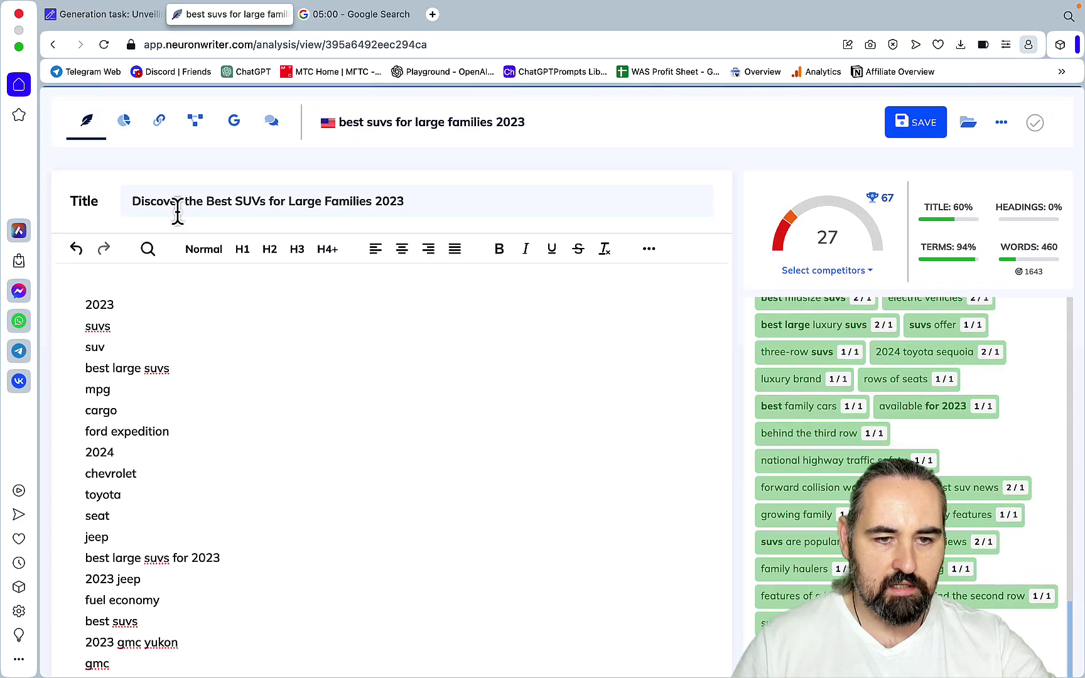
Remove the leftover section heading line between "towing capability" and "suvs of 2023" in the term list
key("shift+End")
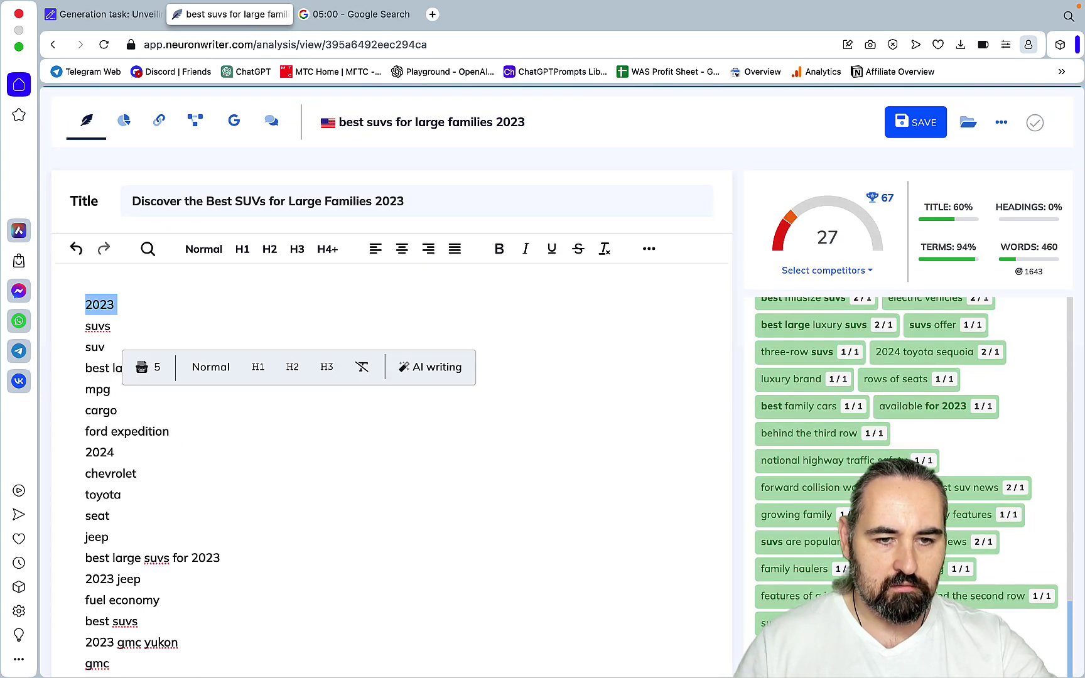
scroll(184, 478, "down", 20)
left_click(293, 475)
left_click_drag(317, 369, 58, 365)
key("BackSpace")
key("BackSpace")
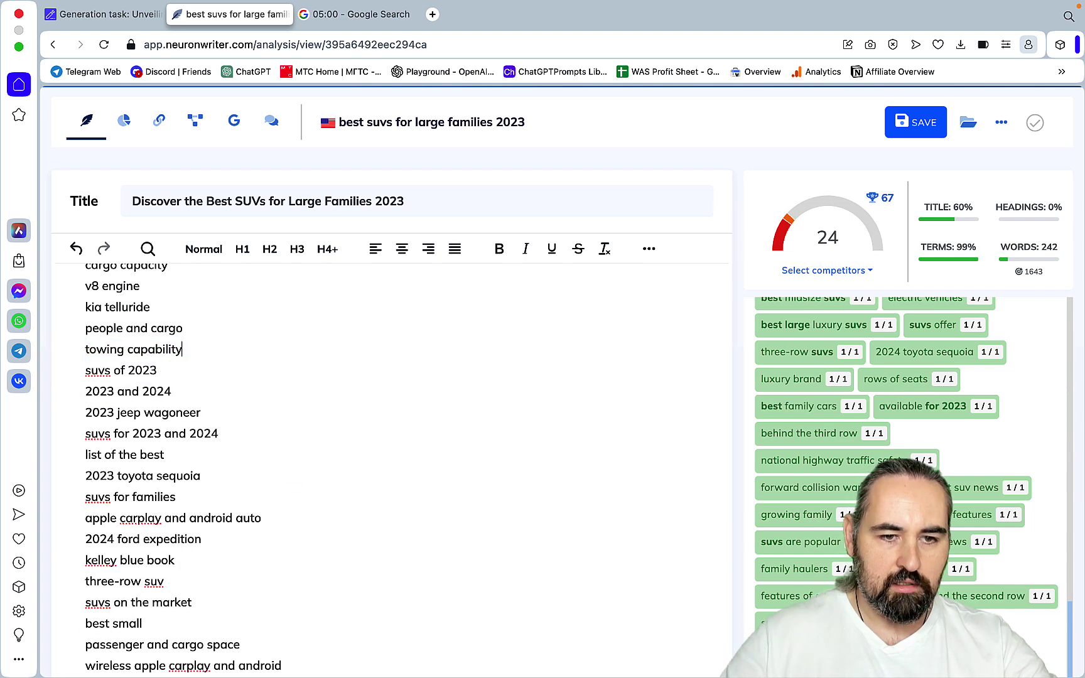
Copy the whole cleaned term list and open a new 1-Click Blog Post in SEOWriting.ai
scroll(178, 465, "down", 1)
scroll(178, 464, "down", 10)
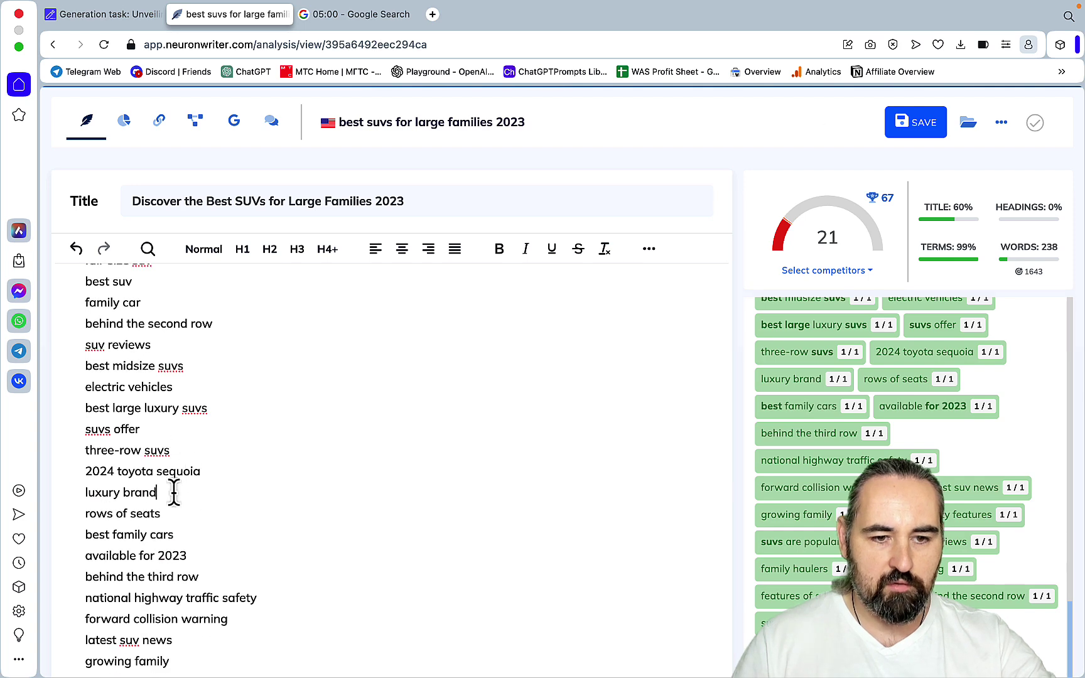
key("super+a")
left_click(113, 14)
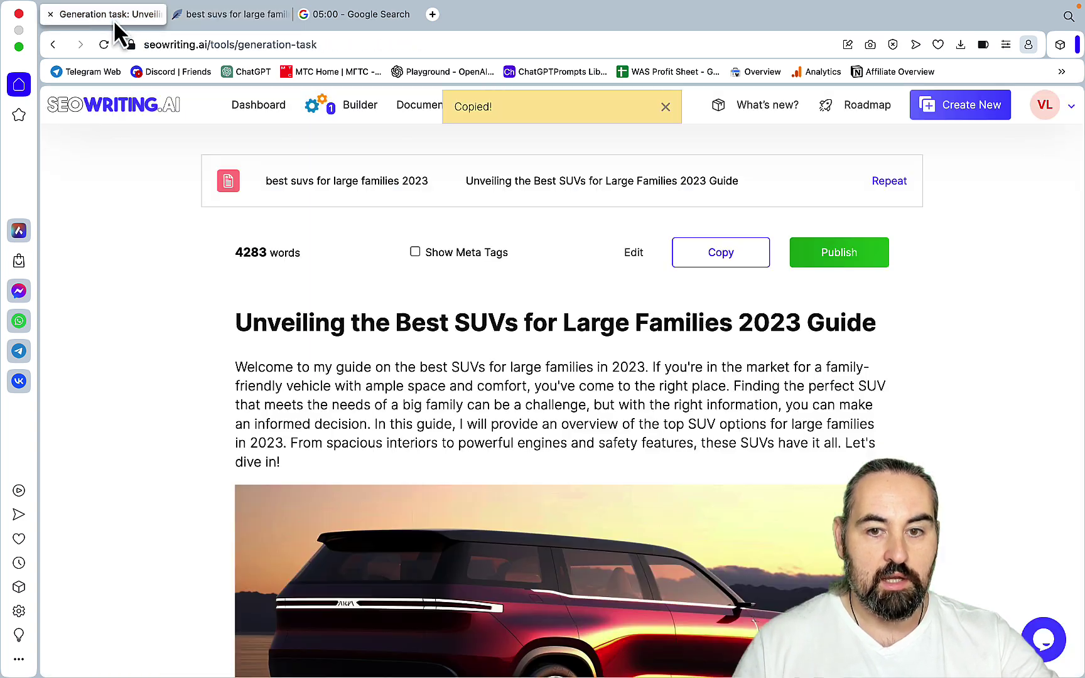
left_click(139, 112)
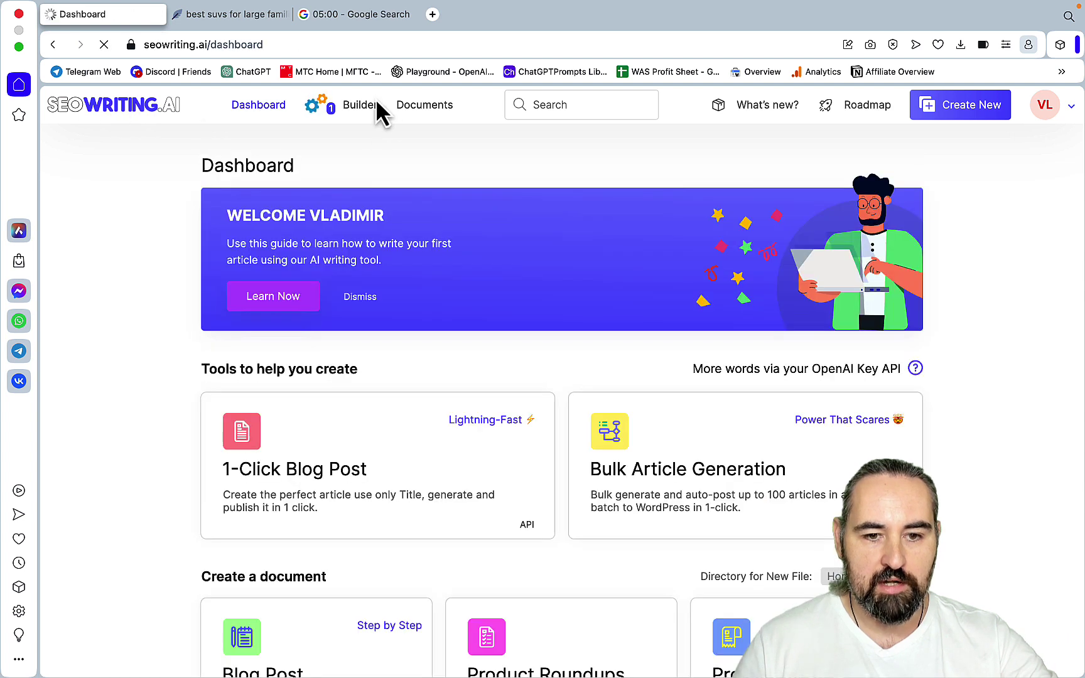
left_click(277, 485)
Enter "best suvs for large families 2023" as the main keyword and generate a title from it
left_click(257, 298)
type("иуы")
key("BackSpace")
key("BackSpace")
type("best su")
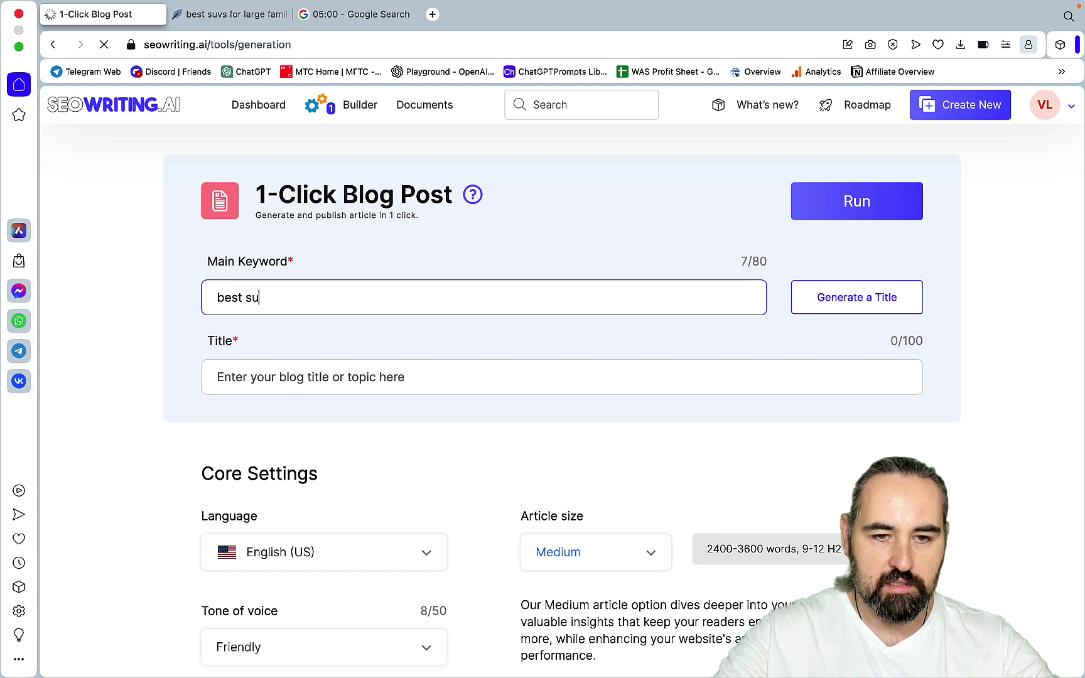
type("vs for large fami")
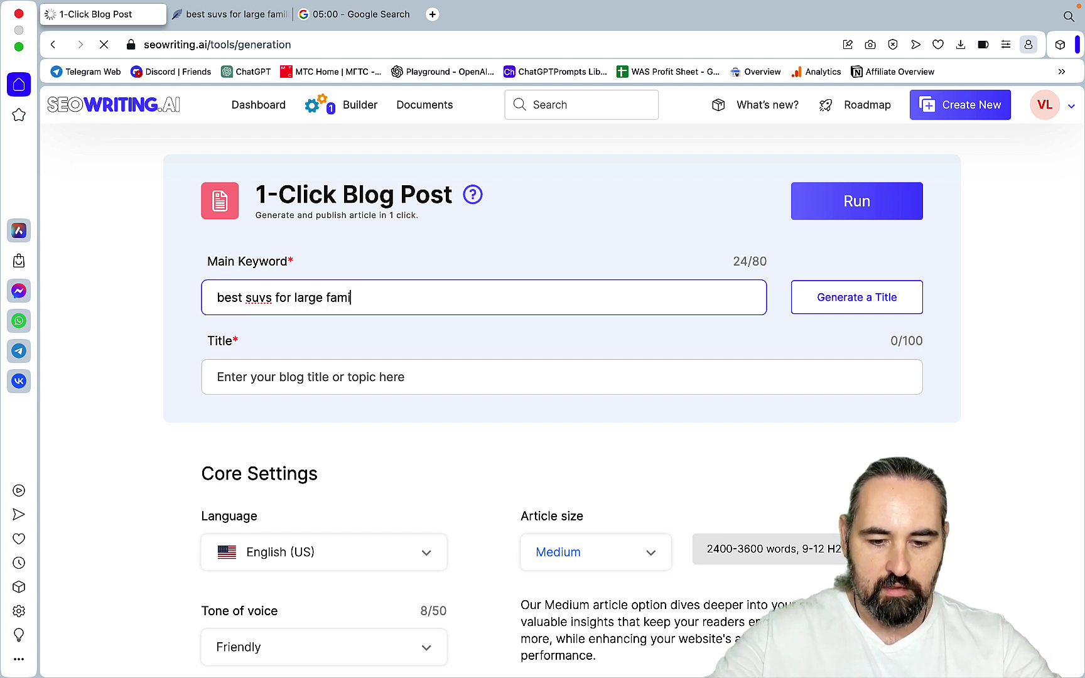
type("lies 2023")
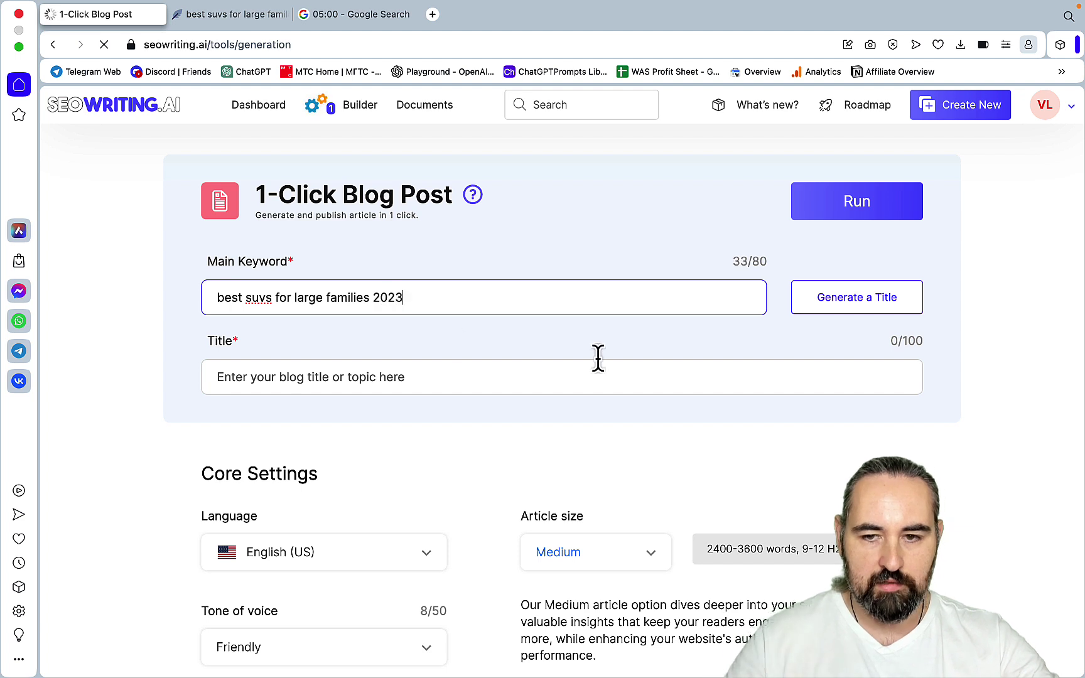
left_click(827, 301)
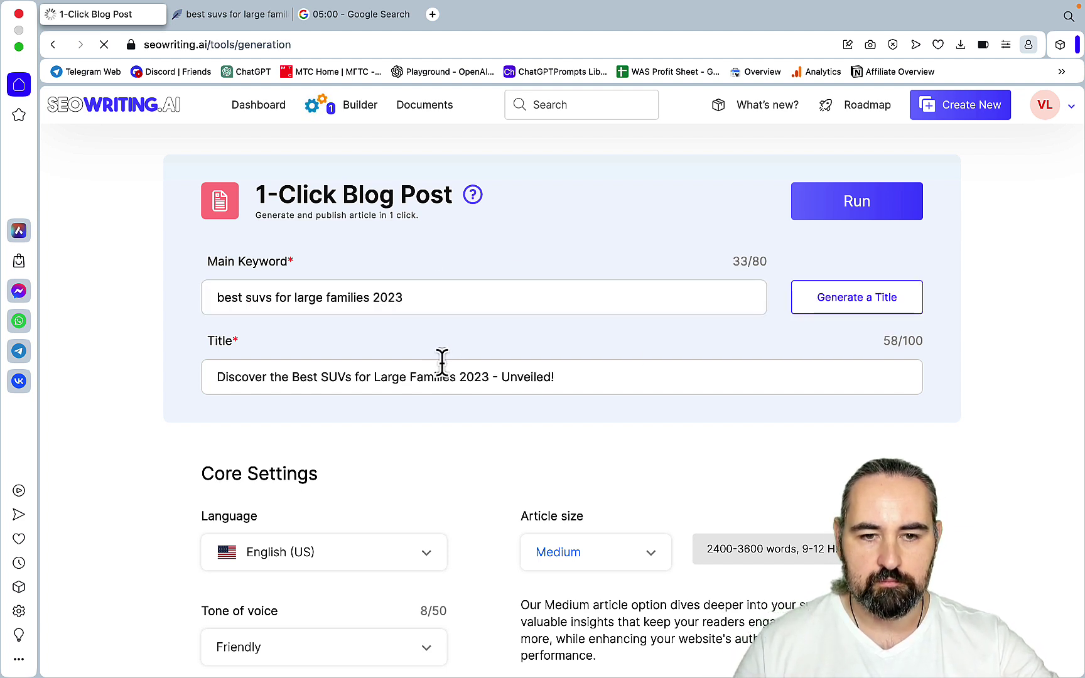
Set the article size to Large and the tone of voice to Professional
scroll(569, 393, "down", 4)
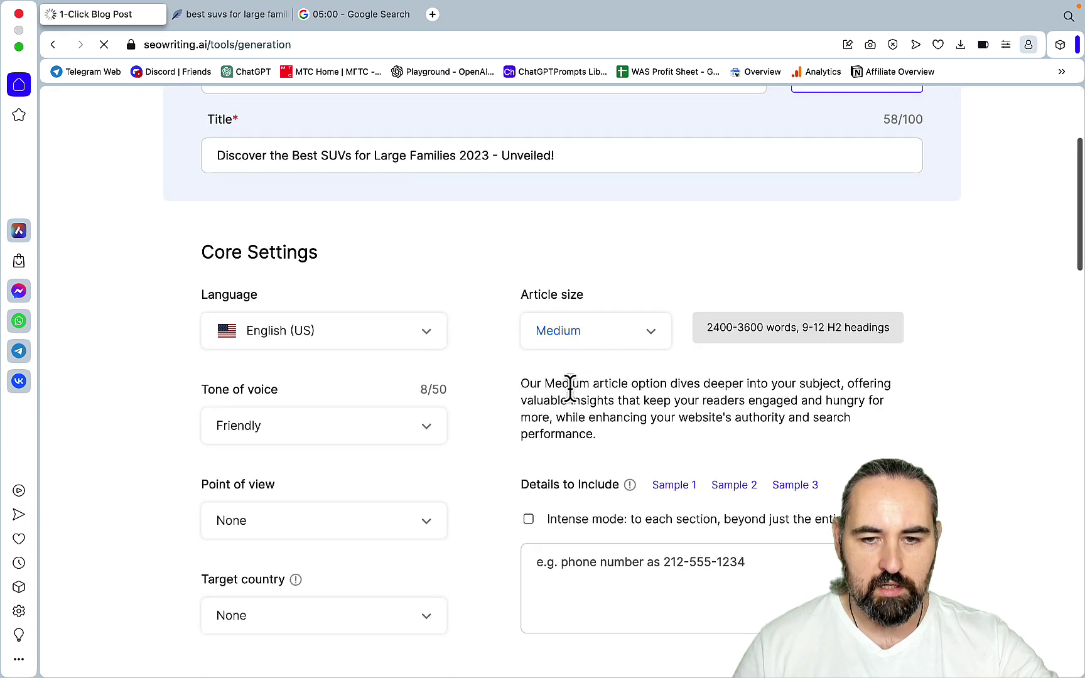
left_click(619, 336)
left_click(594, 456)
left_click(377, 425)
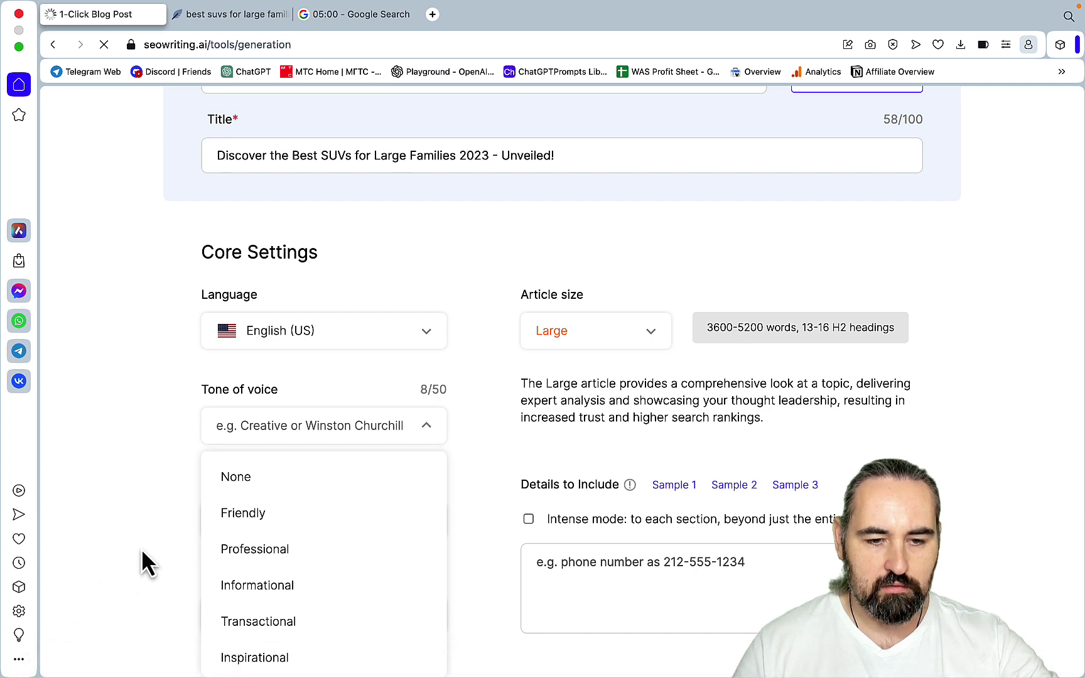
left_click(234, 556)
Set the point of view to First person singular and the target country to United States, keeping image placement at None
scroll(467, 472, "down", 3)
left_click(415, 333)
left_click(388, 421)
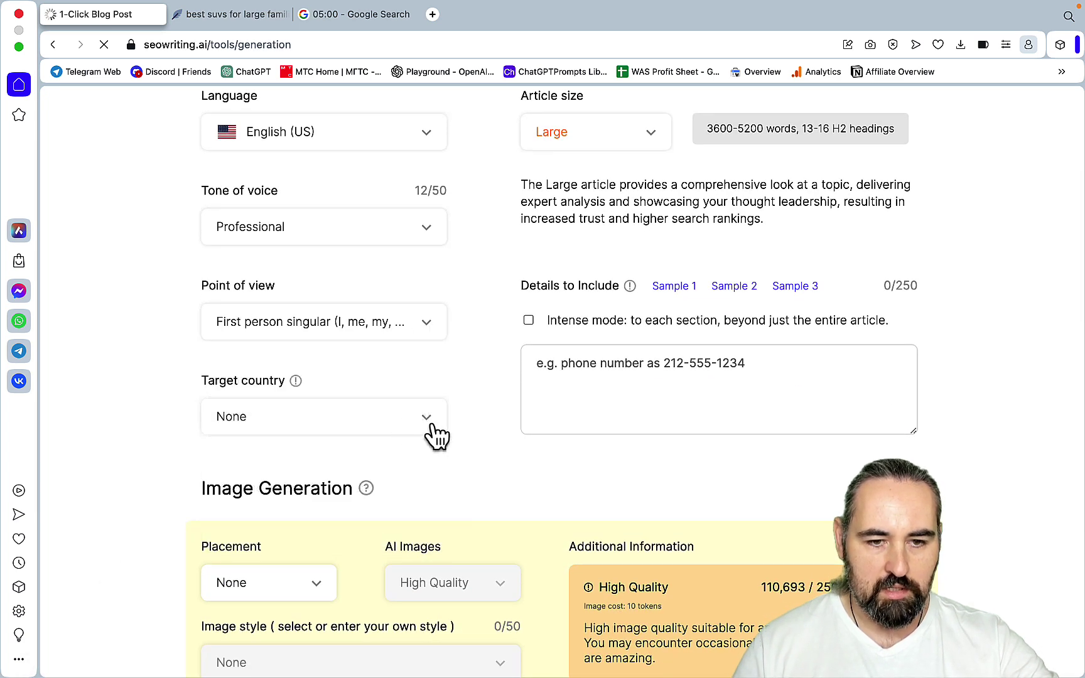
left_click(430, 424)
left_click(328, 508)
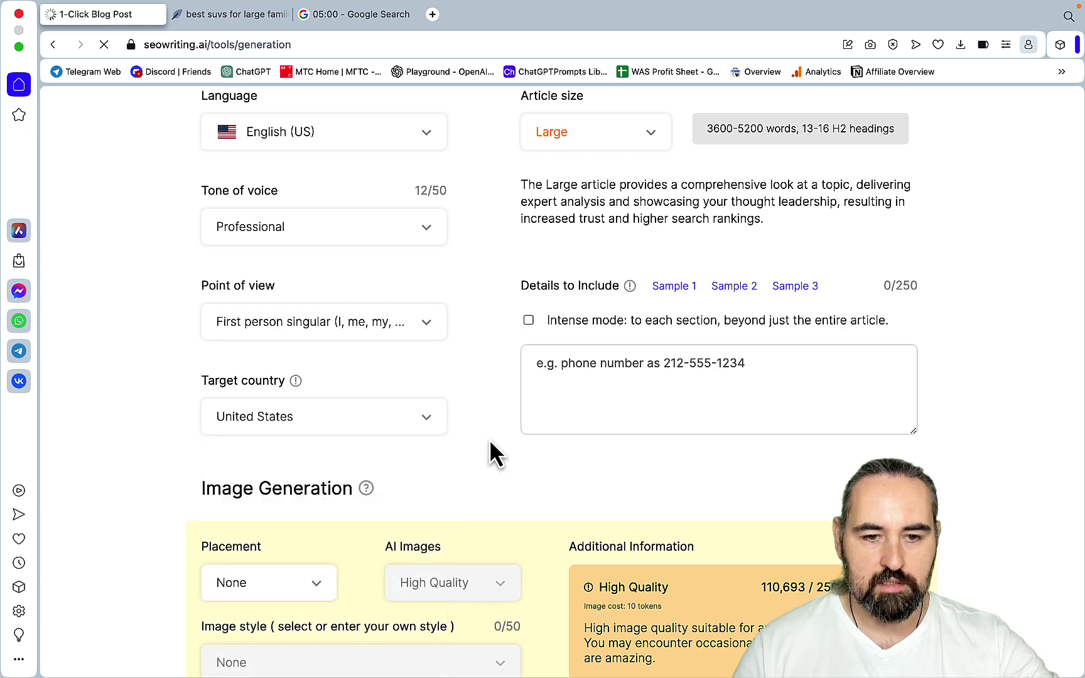
scroll(492, 440, "down", 8)
left_click(318, 164)
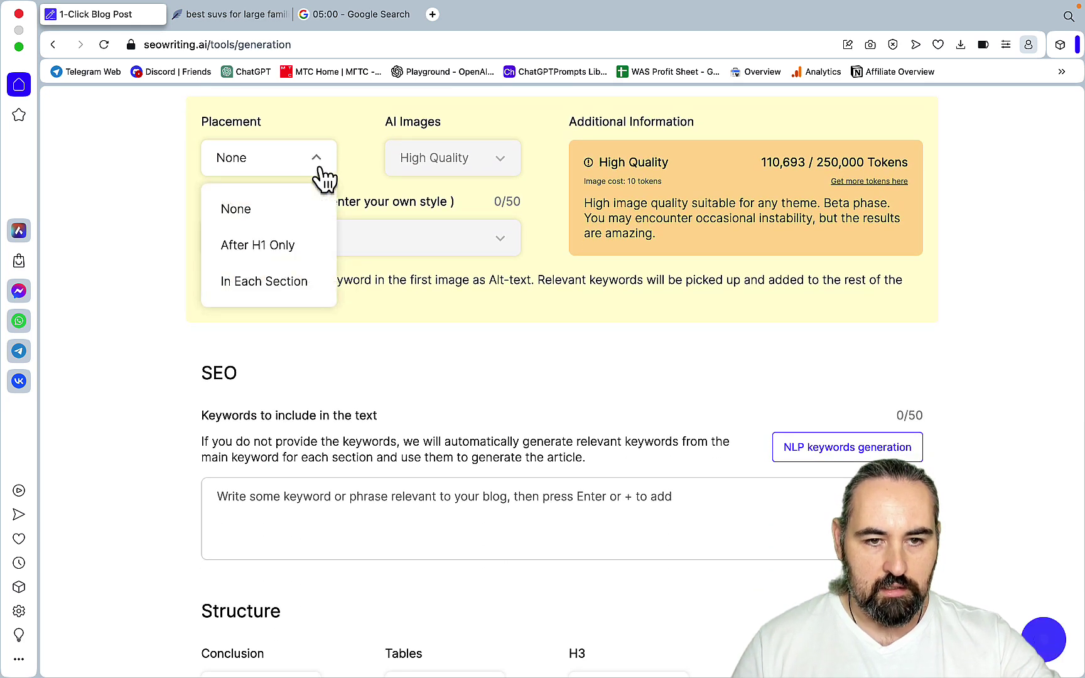
left_click(175, 167)
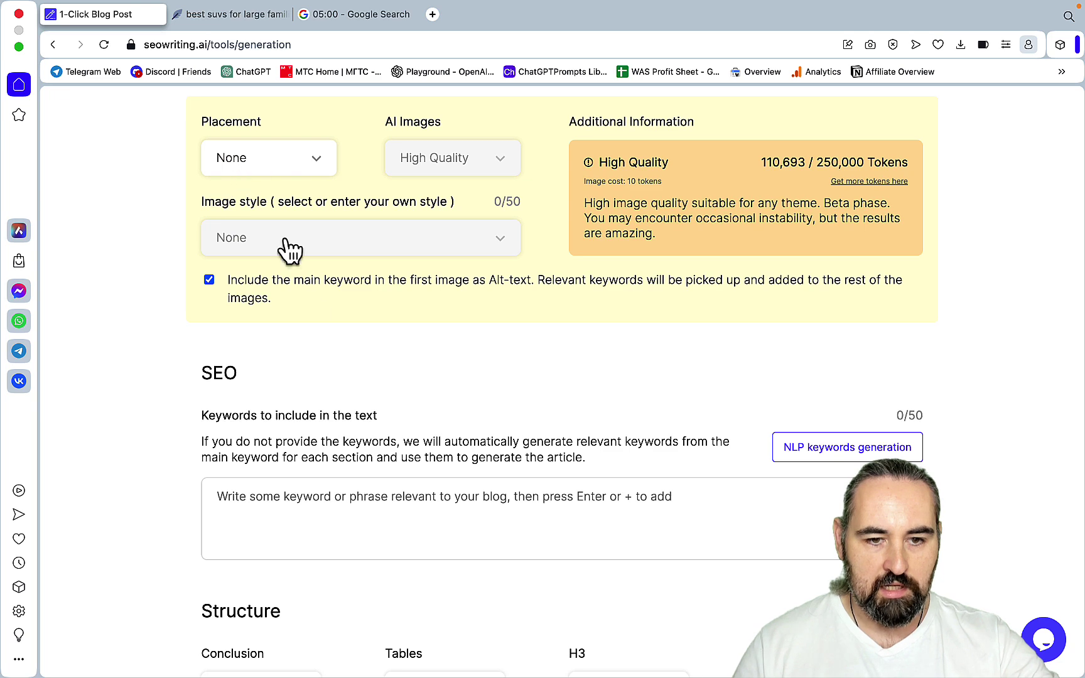
Paste the copied terms into the keywords to include in the text and delete the excess beyond the 50-keyword limit
scroll(318, 316, "down", 3)
left_click(242, 373)
key("super+v")
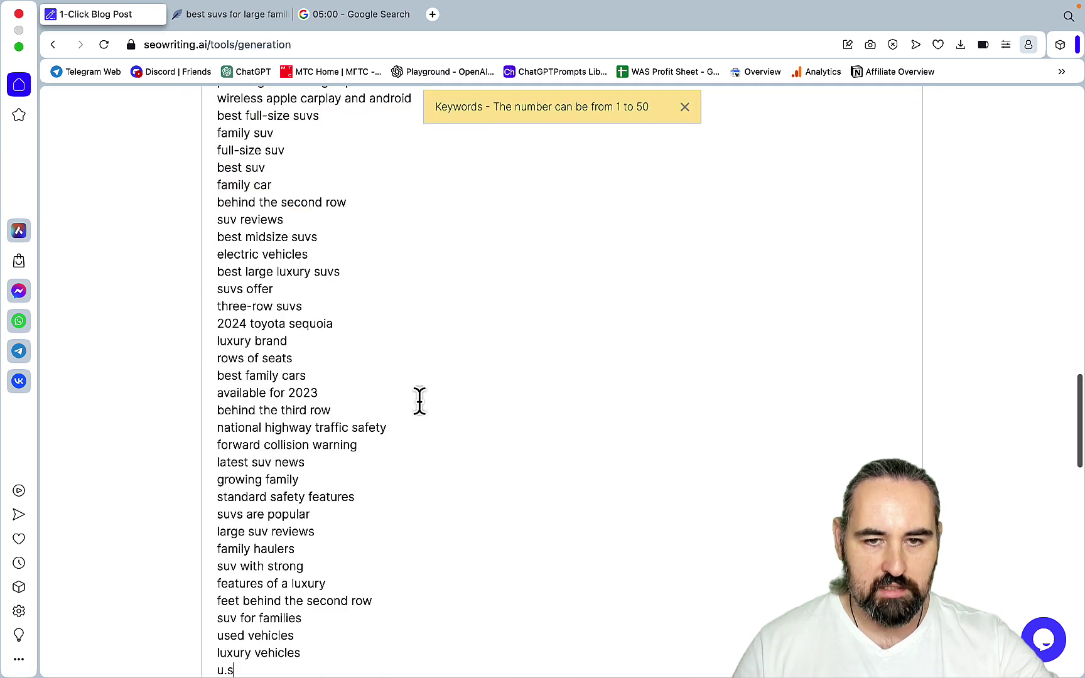
scroll(420, 401, "up", 10)
left_click_drag(217, 450, 327, 676)
key("BackSpace")
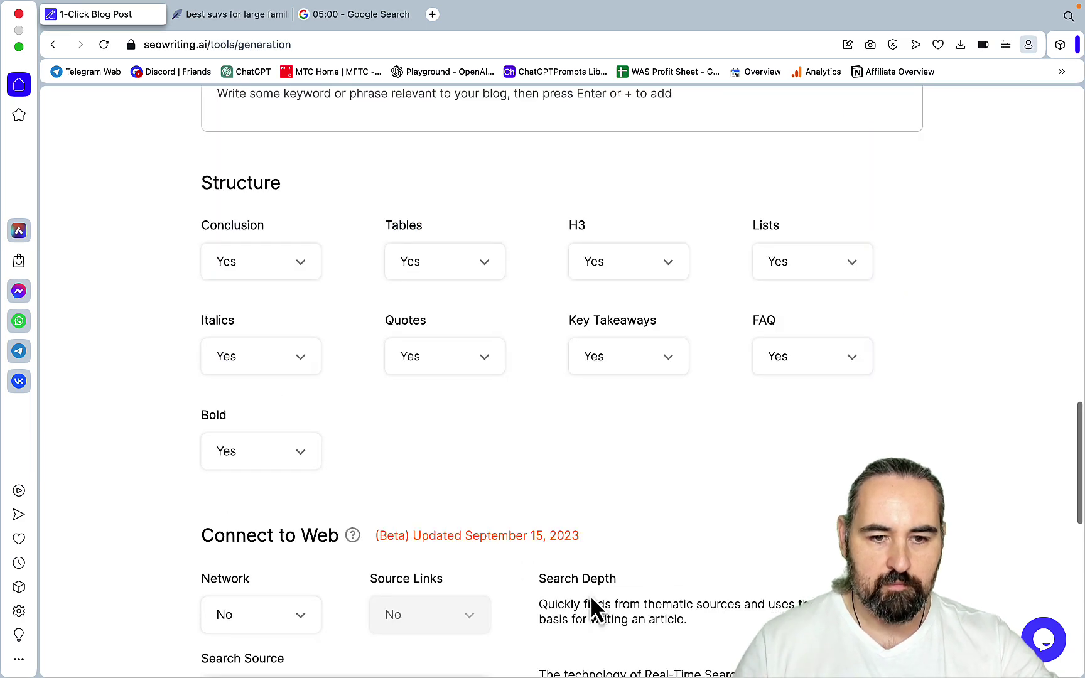
Connect the article to the web using Real-Time Search Results, with source links set to No
scroll(591, 596, "up", 4)
scroll(590, 595, "down", 10)
scroll(590, 595, "down", 2)
scroll(590, 595, "up", 3)
left_click(324, 322)
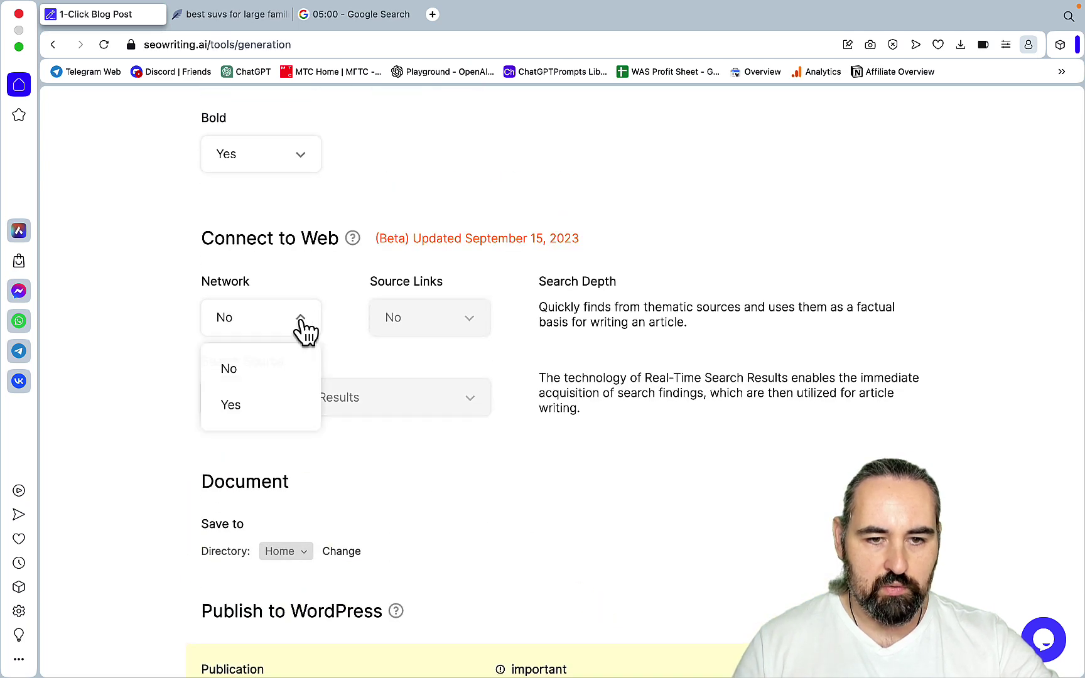
left_click(251, 409)
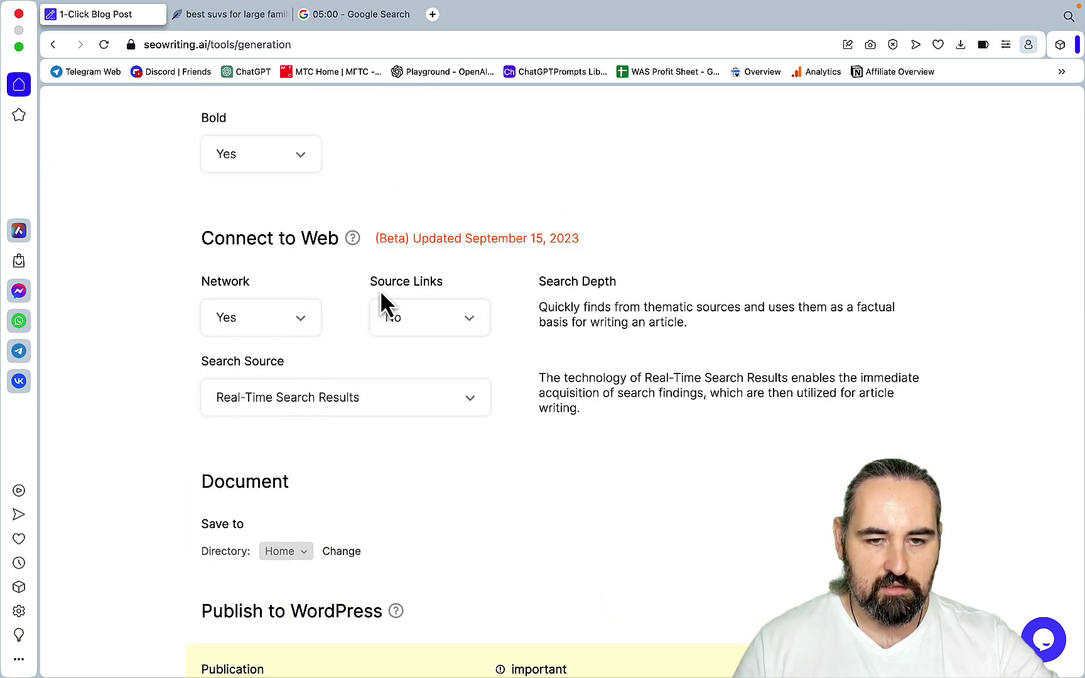
left_click(452, 328)
left_click(428, 427)
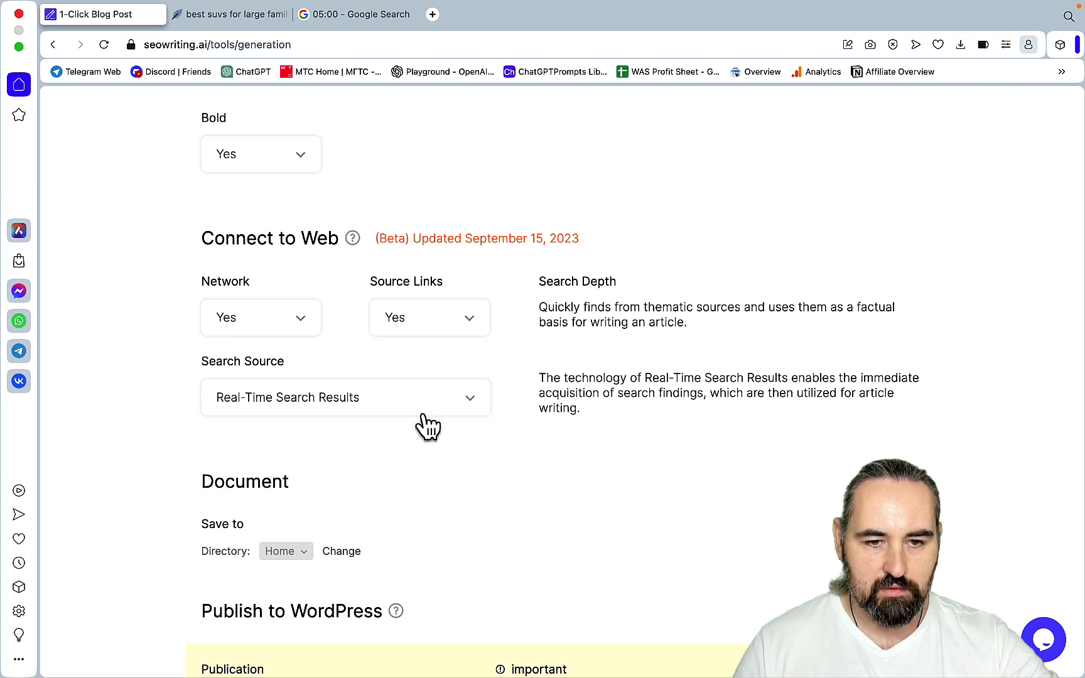
left_click(487, 416)
left_click(382, 410)
left_click(476, 328)
left_click(471, 329)
left_click(416, 372)
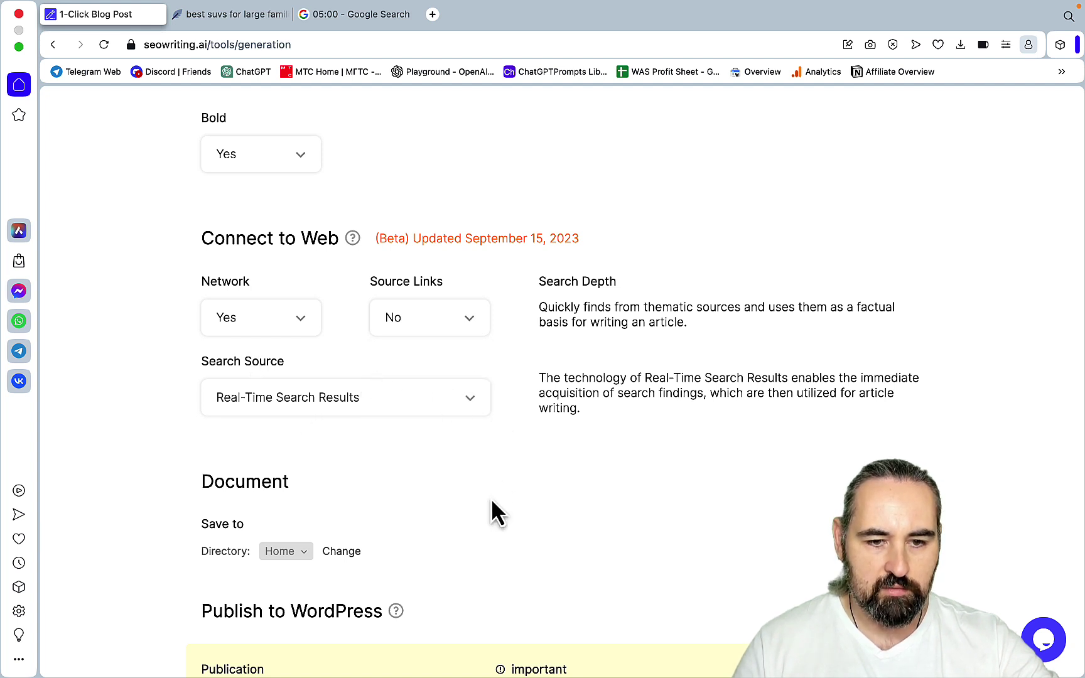
Switch to the online timer page in Google and reset its stopwatch
scroll(491, 498, "up", 15)
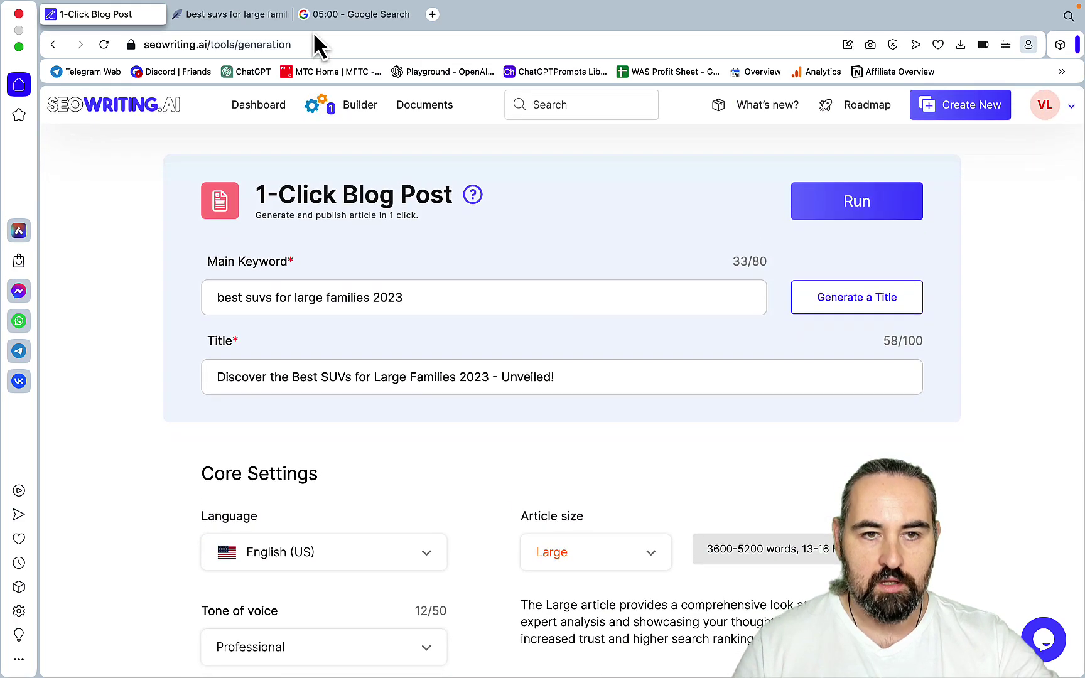
left_click(342, 14)
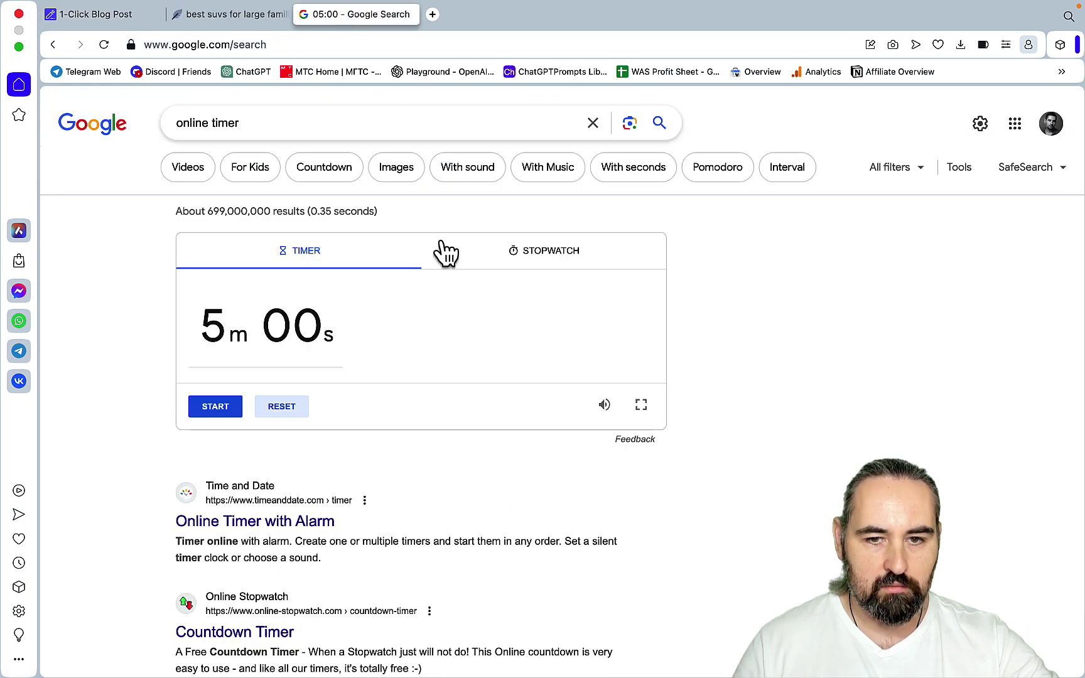
left_click(544, 257)
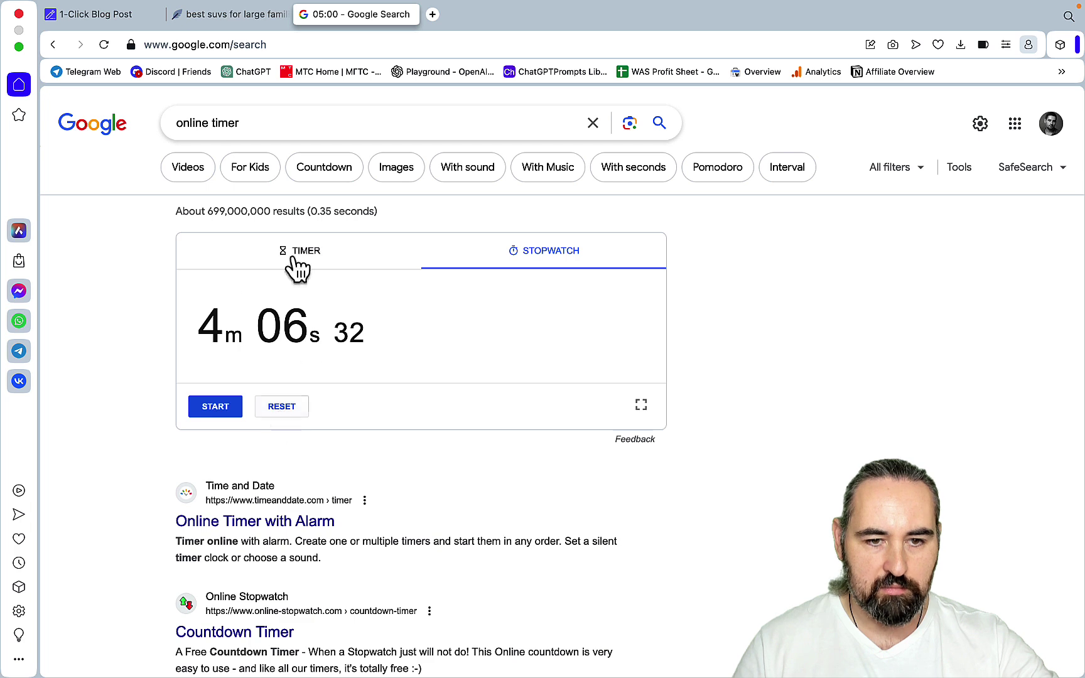
left_click(280, 415)
Run the blog post generation in SEOWriting.ai and start the stopwatch to time it
left_click(228, 20)
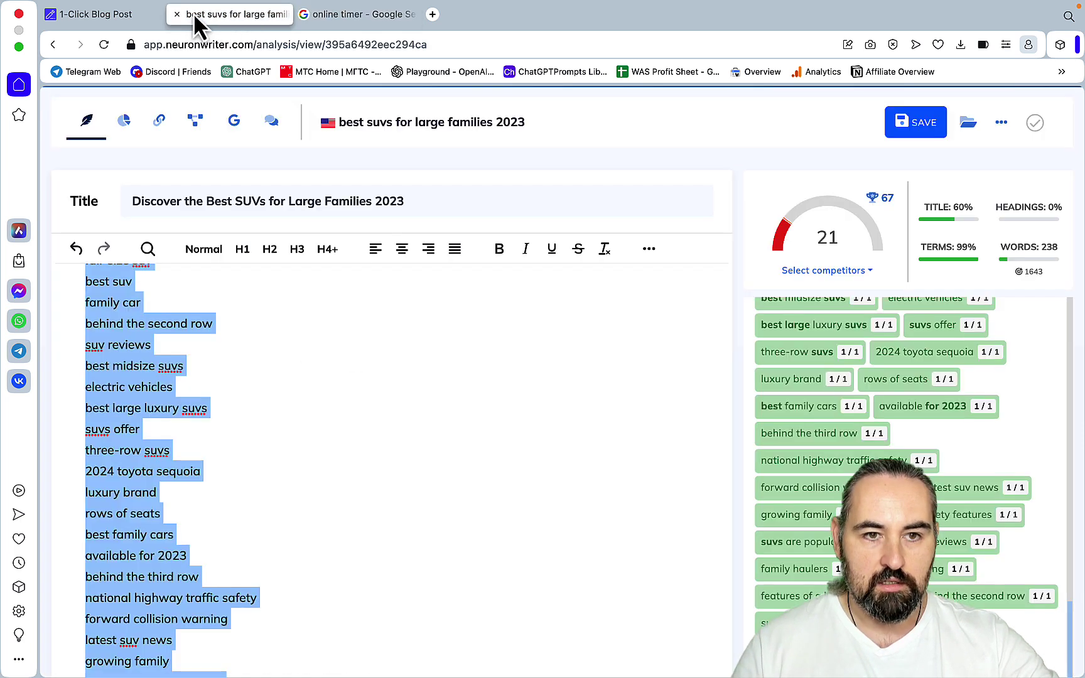
left_click(136, 15)
left_click(857, 207)
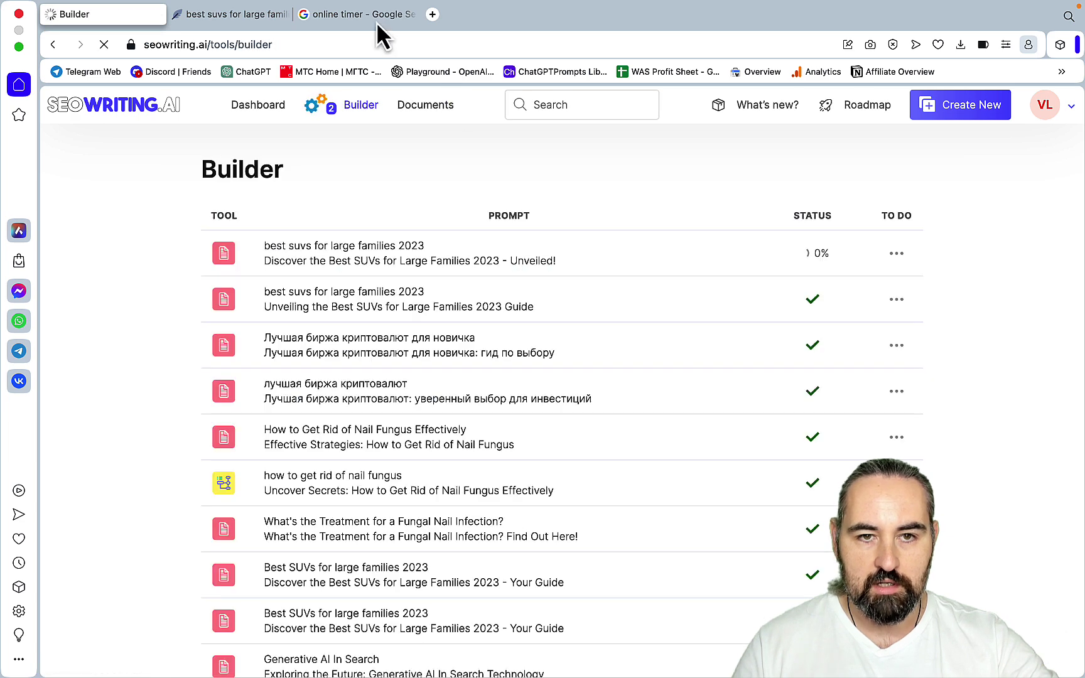
left_click(362, 14)
left_click(215, 415)
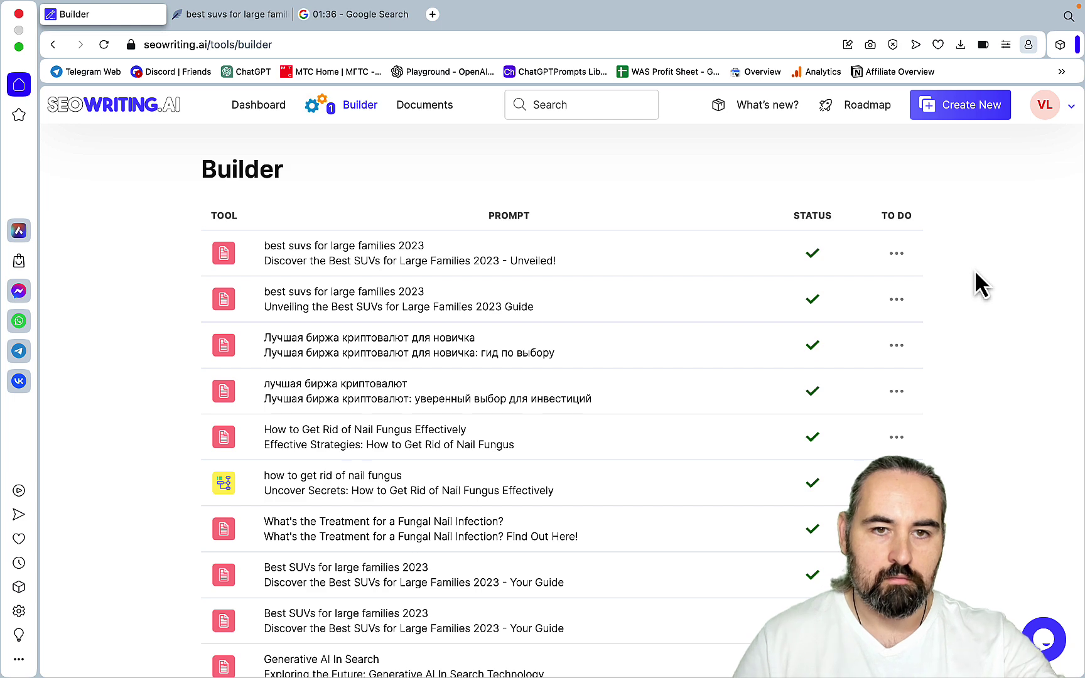
Stop the stopwatch and open the finished "Discover the Best SUVs for Large Families 2023 - Unveiled!" article
left_click(364, 22)
left_click(225, 412)
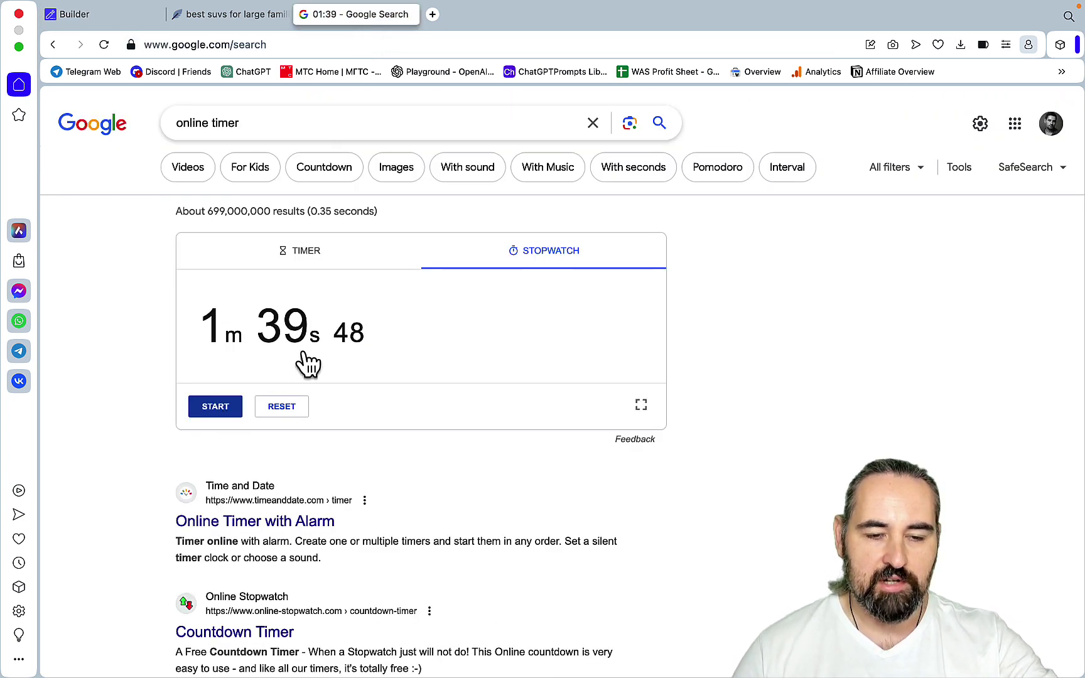
left_click(100, 14)
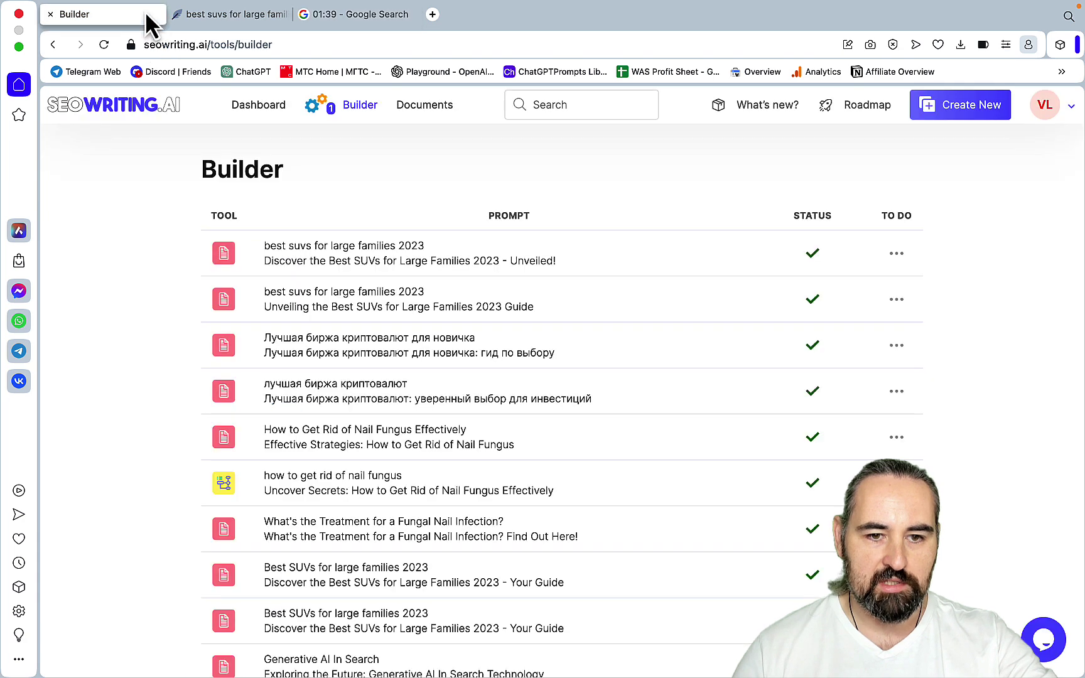
left_click(377, 259)
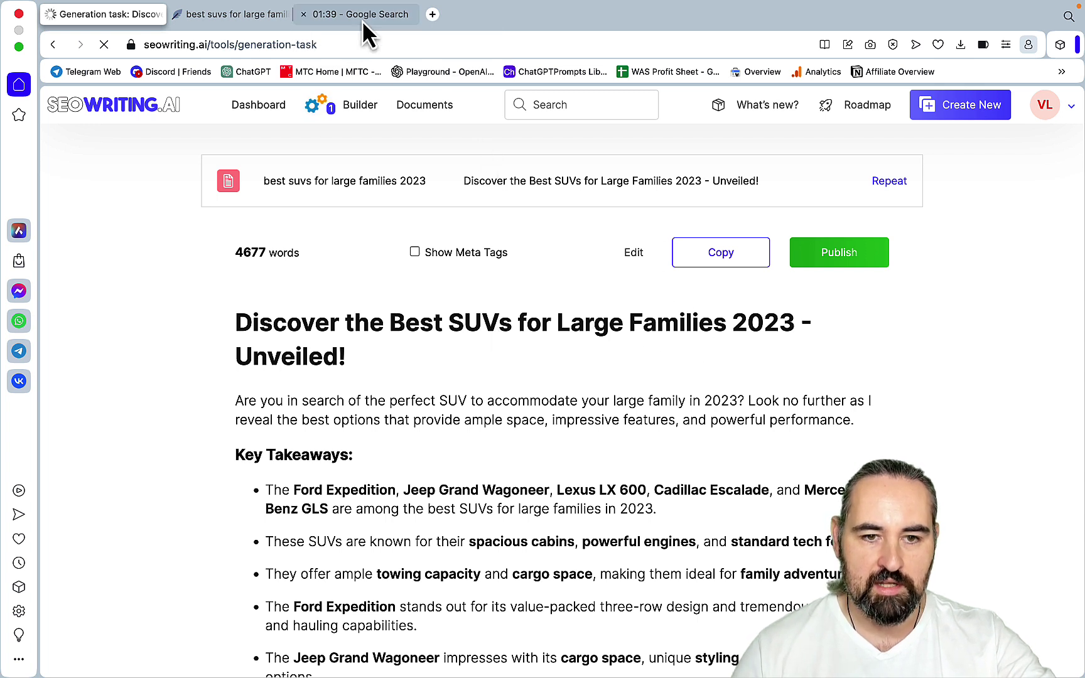
Copy the generated SEOWriting.ai article and paste it into the NeuronWriter editor in place of the term list
left_click(720, 260)
left_click(251, 15)
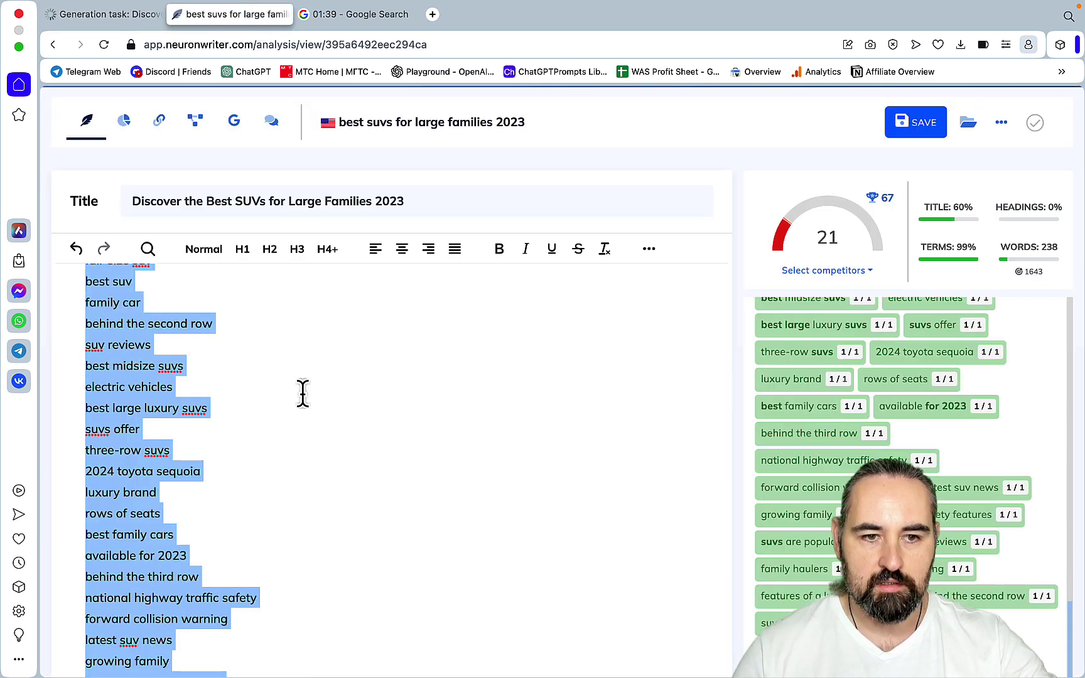
key("BackSpace")
key("cmd+v")
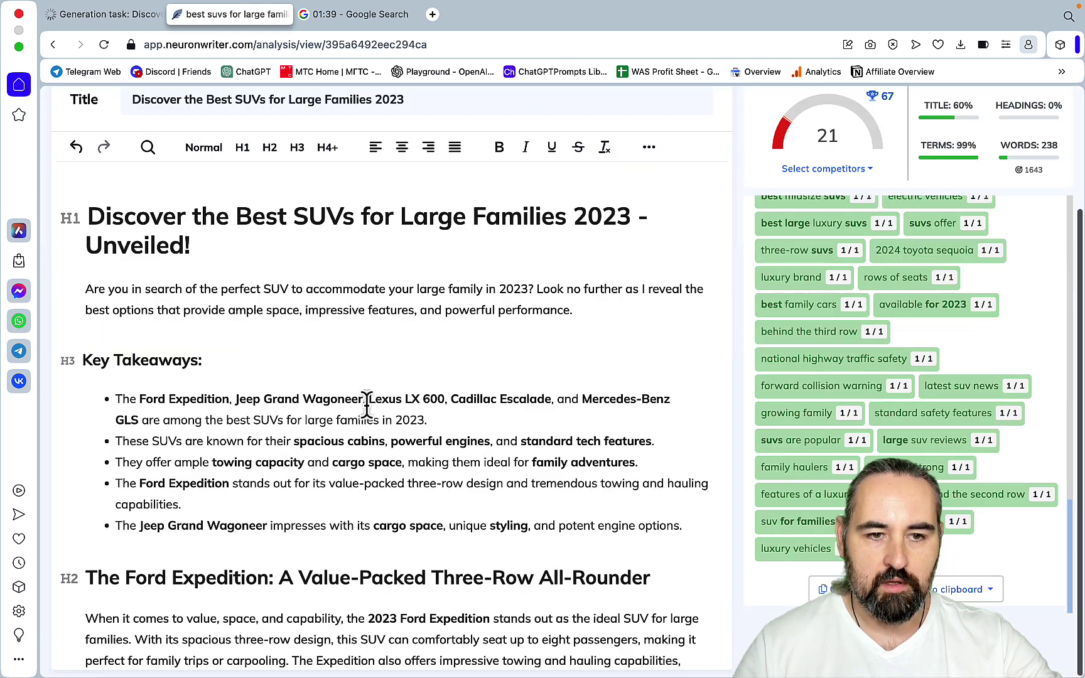
scroll(377, 471, "up", 3)
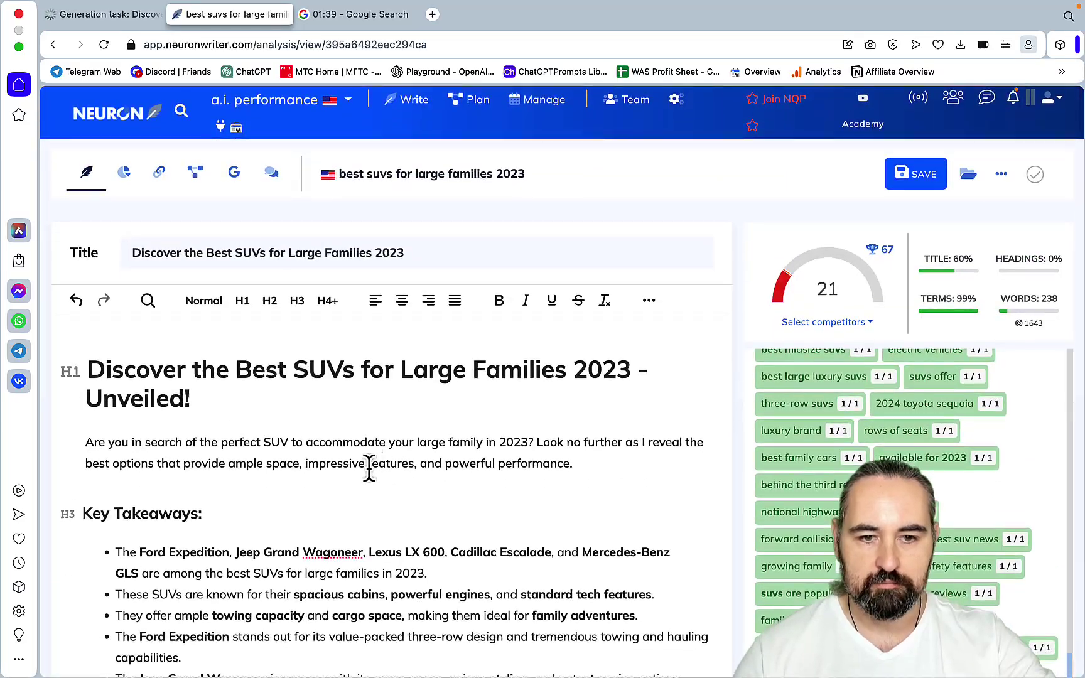
Review the pasted article's sections and tables along with its content score and term usage in NeuronWriter
scroll(369, 468, "down", 20)
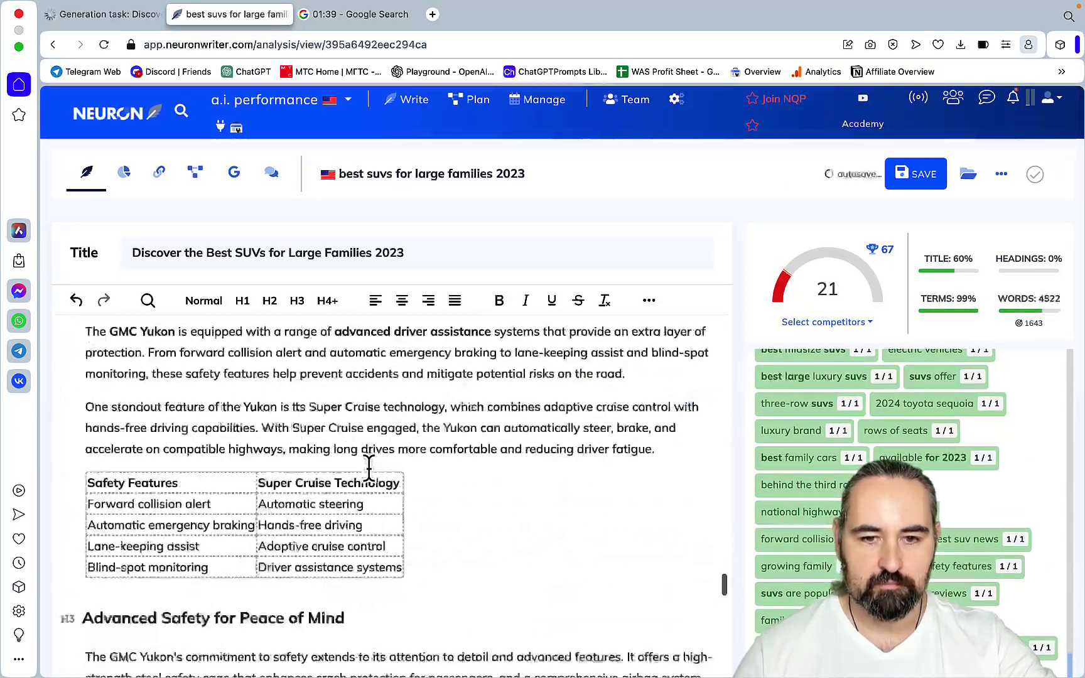
scroll(370, 467, "down", 10)
scroll(370, 468, "up", 15)
scroll(369, 468, "up", 20)
scroll(544, 500, "down", 15)
scroll(1030, 371, "up", 3)
scroll(954, 528, "up", 10)
scroll(432, 400, "down", 20)
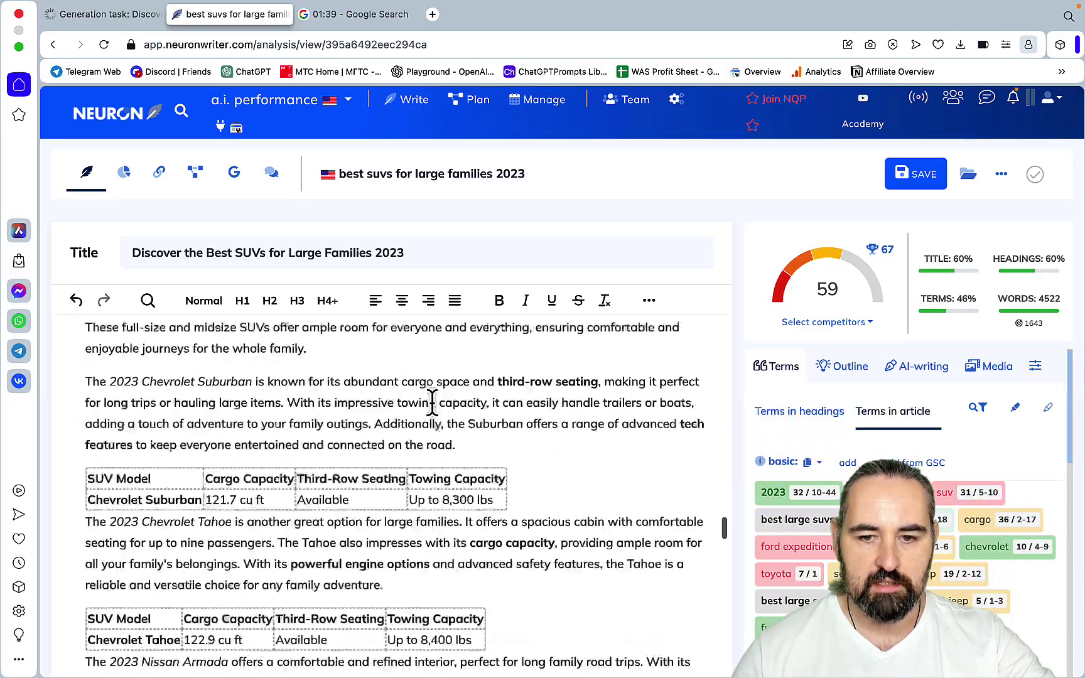
scroll(432, 400, "down", 20)
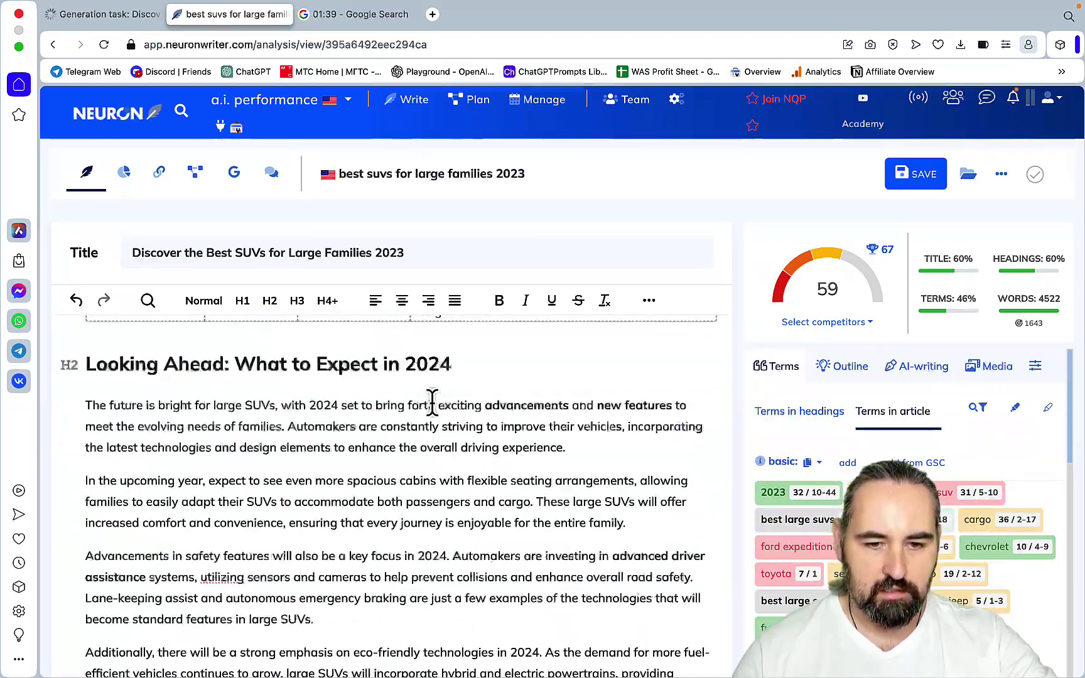
scroll(432, 402, "up", 5)
Place the cursor after the article's last FAQ answer and open the AI-writing template that generates a FAQ with unused terms
scroll(432, 402, "down", 20)
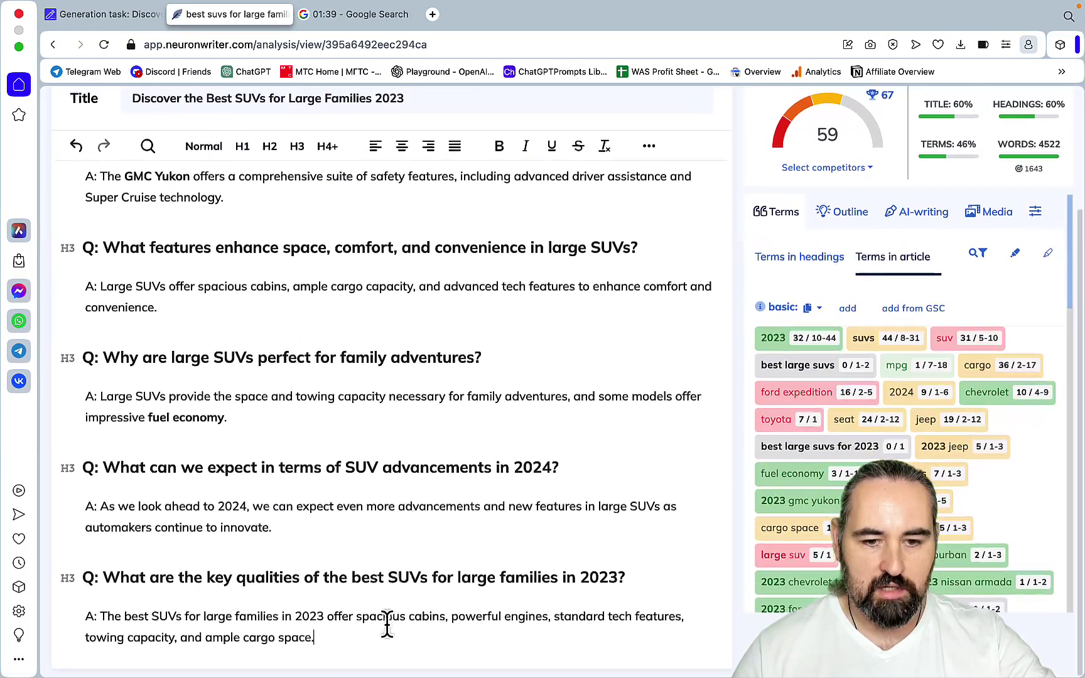
left_click(314, 639)
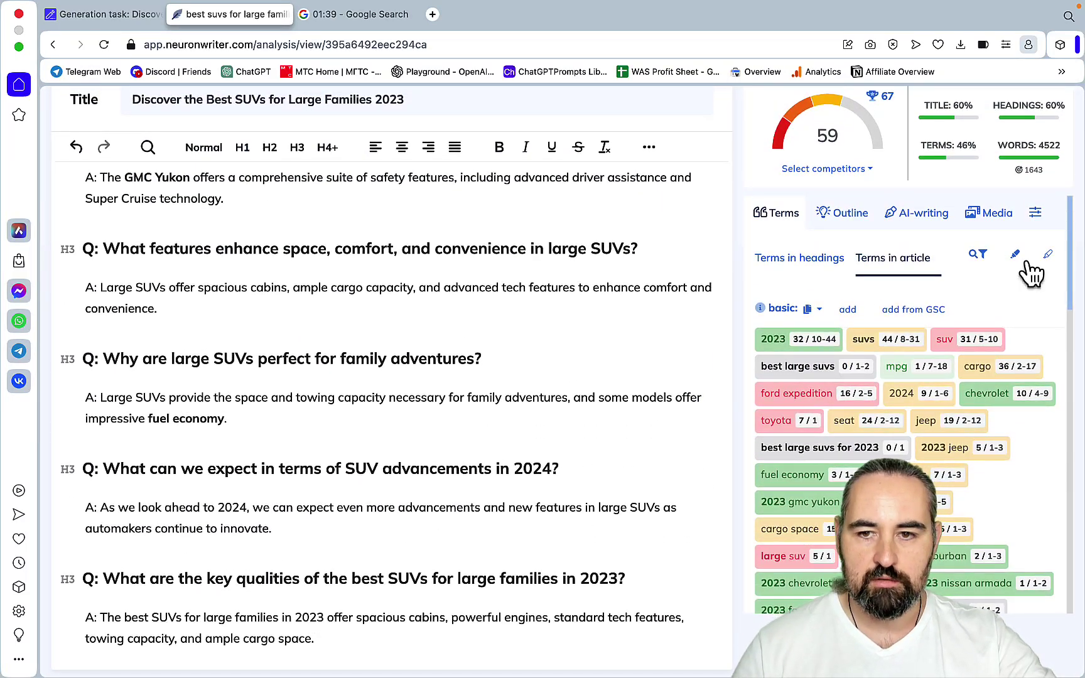
left_click(853, 267)
left_click(919, 216)
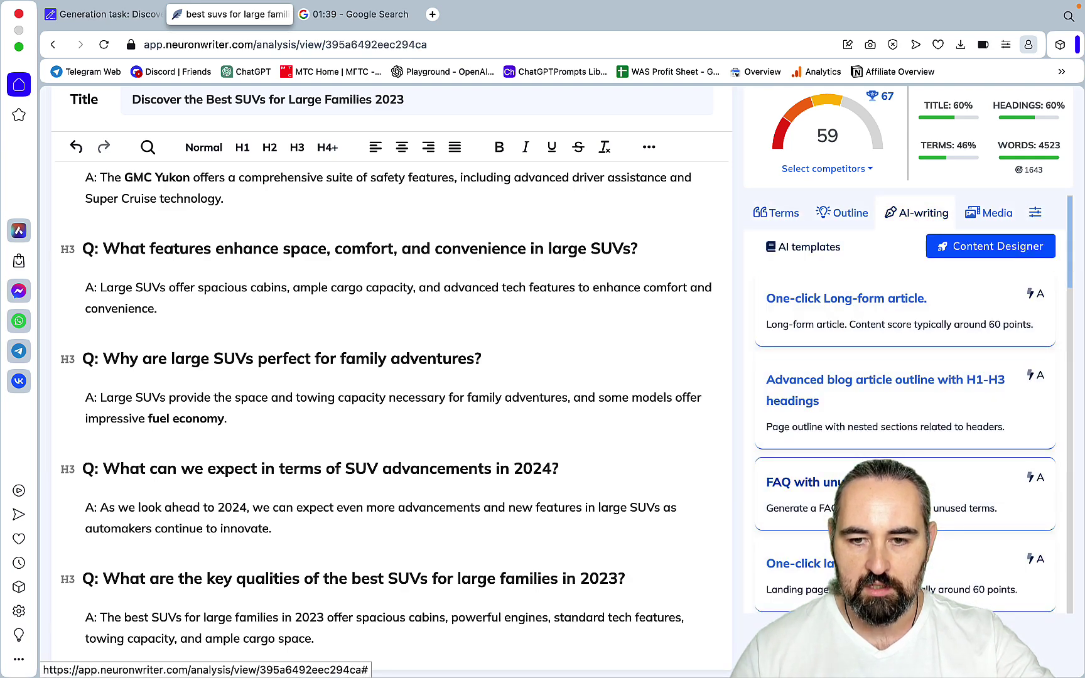
left_click(810, 482)
scroll(964, 519, "down", 3)
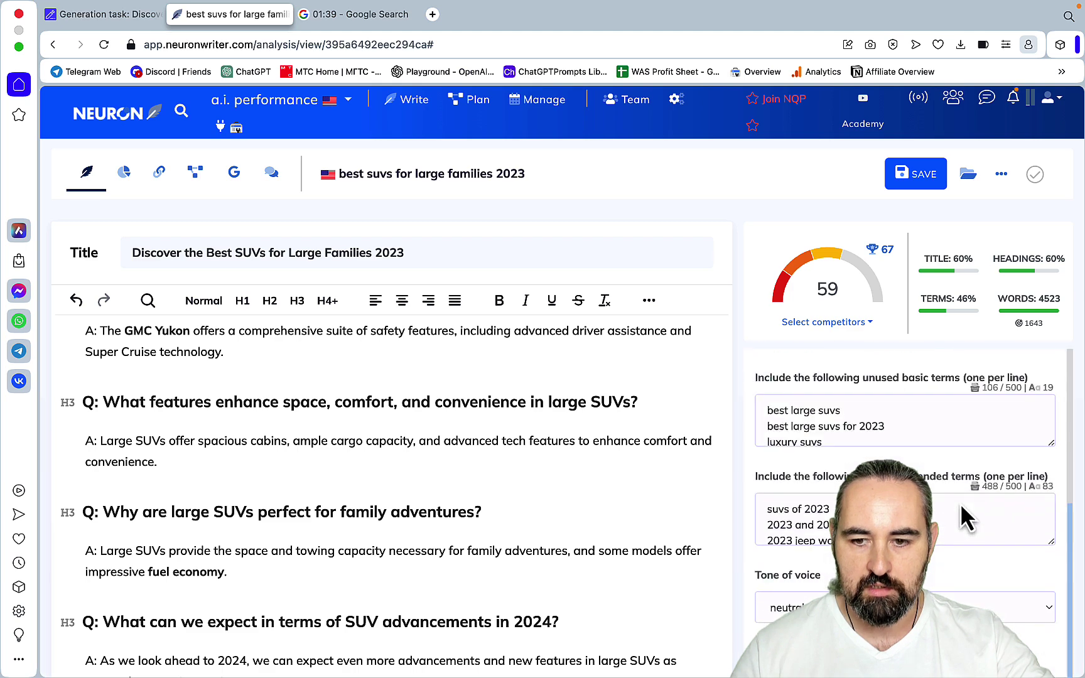